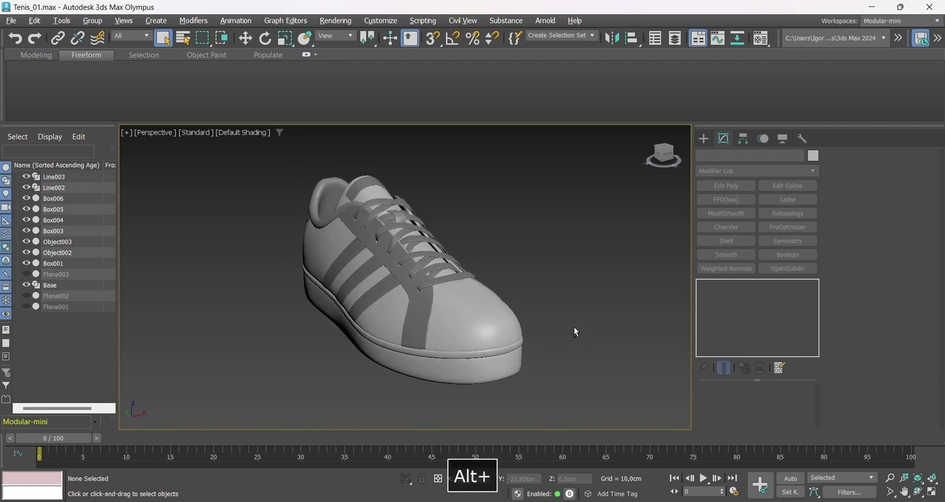
- Examine the shoe model, temporarily showing Plane003 in isolation to inspect its hexagonal sole pattern
{"action": "middle_click_drag", "start_coordinate": [578, 293], "coordinate": [594, 346], "text": "alt"}
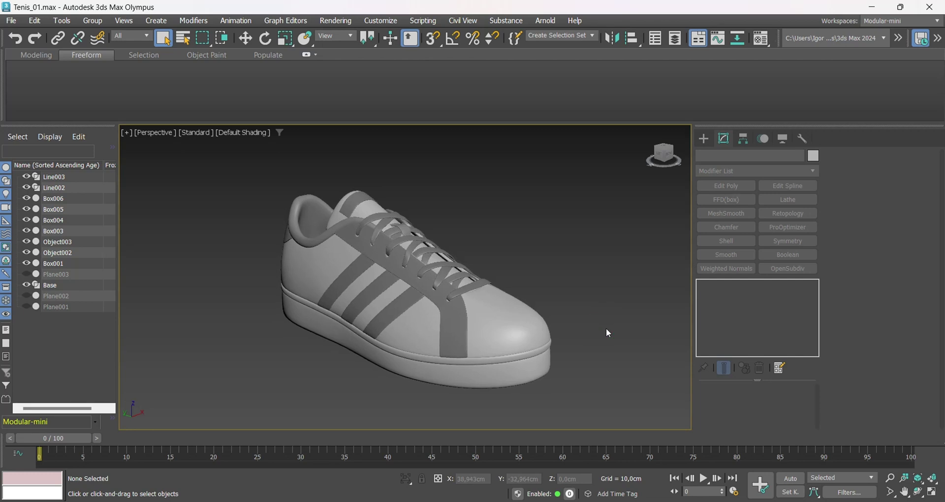
{"action": "middle_click_drag", "start_coordinate": [582, 309], "coordinate": [589, 321]}
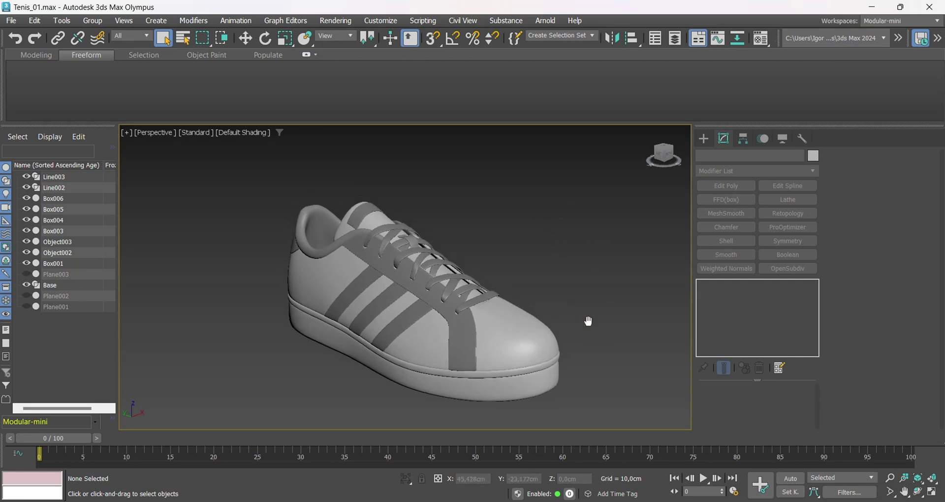
{"action": "middle_click_drag", "start_coordinate": [591, 367], "coordinate": [542, 367]}
{"action": "key", "text": "F4"}
{"action": "key", "text": "F4"}
{"action": "left_click", "coordinate": [522, 340]}
{"action": "left_click", "coordinate": [26, 275]}
{"action": "left_click", "coordinate": [56, 274]}
{"action": "key", "text": "alt+q"}
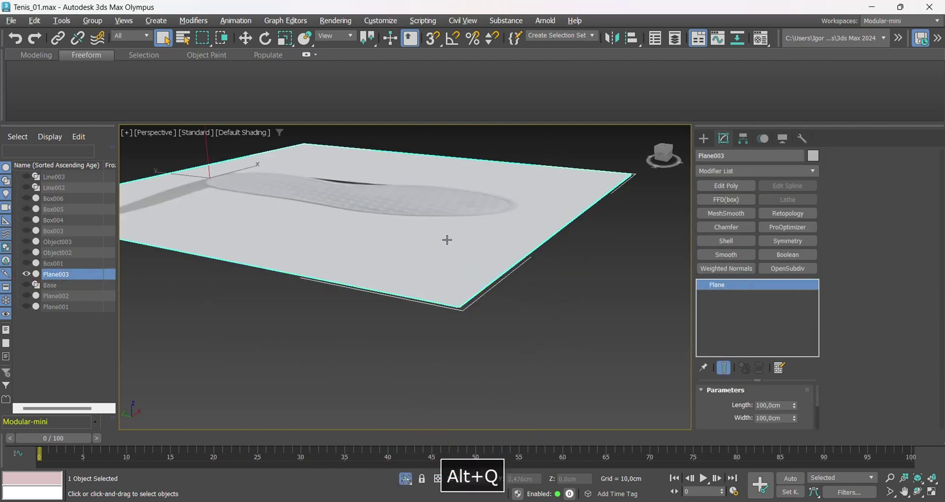
{"action": "middle_click_drag", "start_coordinate": [387, 225], "coordinate": [408, 234], "text": "alt"}
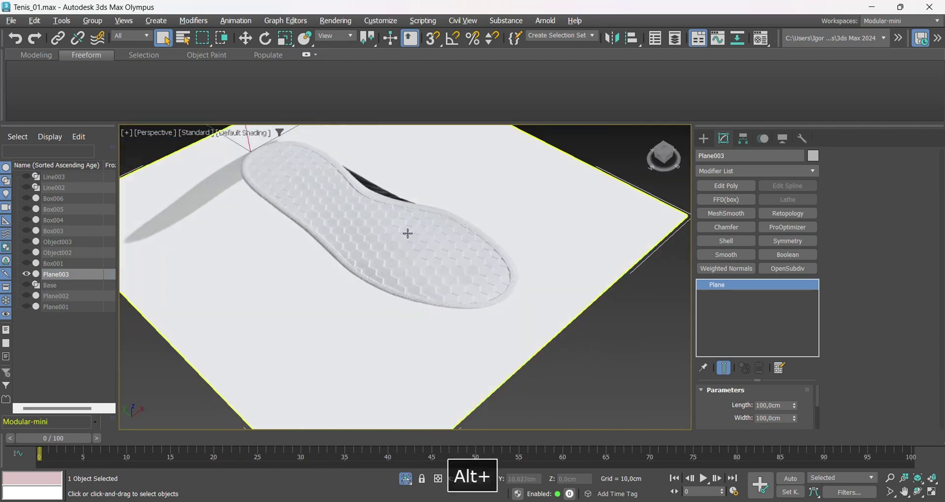
{"action": "middle_click_drag", "start_coordinate": [374, 290], "coordinate": [299, 276], "text": "alt"}
{"action": "left_click", "coordinate": [24, 274]}
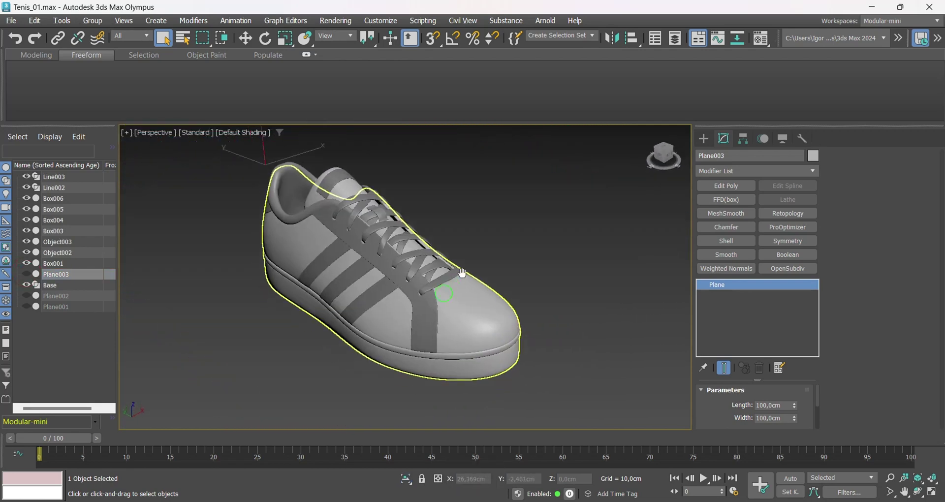
- Select the Base object and compare its underside with the OpenSubdiv modifier off and on, showing edged faces
{"action": "middle_click_drag", "start_coordinate": [461, 276], "coordinate": [604, 292], "text": "alt"}
{"action": "left_click", "coordinate": [468, 254]}
{"action": "key", "text": "F4"}
{"action": "left_click", "coordinate": [703, 285]}
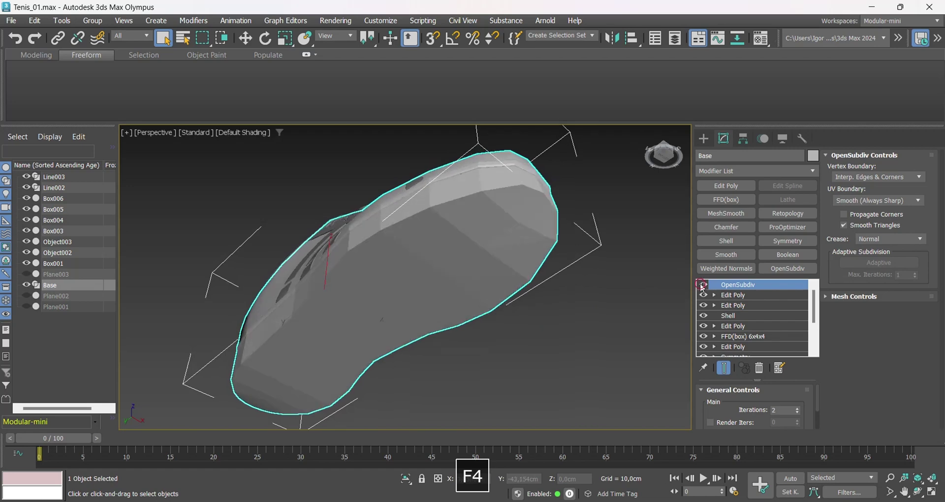
{"action": "left_click", "coordinate": [703, 285]}
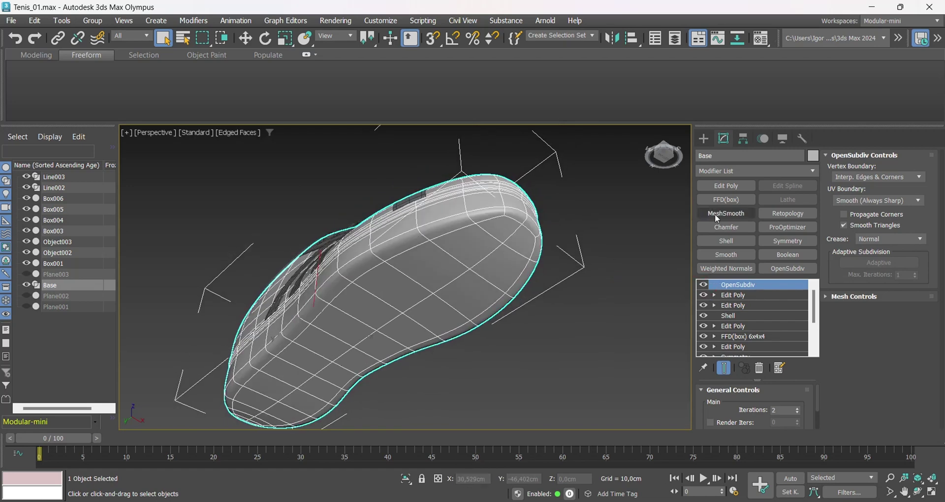
{"action": "key", "text": "2"}
{"action": "middle_click_drag", "start_coordinate": [513, 219], "coordinate": [510, 189], "text": "alt"}
{"action": "scroll", "coordinate": [510, 189], "scroll_direction": "up", "scroll_amount": 7}
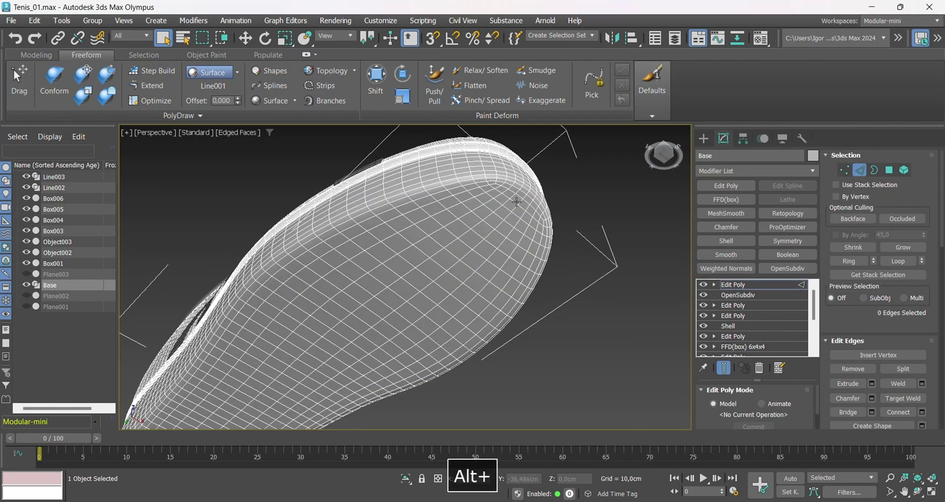
{"action": "double_click", "coordinate": [507, 182]}
{"action": "key", "text": "F4"}
{"action": "scroll", "coordinate": [532, 221], "scroll_direction": "down", "scroll_amount": 5}
{"action": "middle_click_drag", "start_coordinate": [532, 222], "coordinate": [558, 211], "text": "alt"}
{"action": "key", "text": "F4"}
{"action": "key", "text": "2"}
{"action": "right_click", "coordinate": [744, 284]}
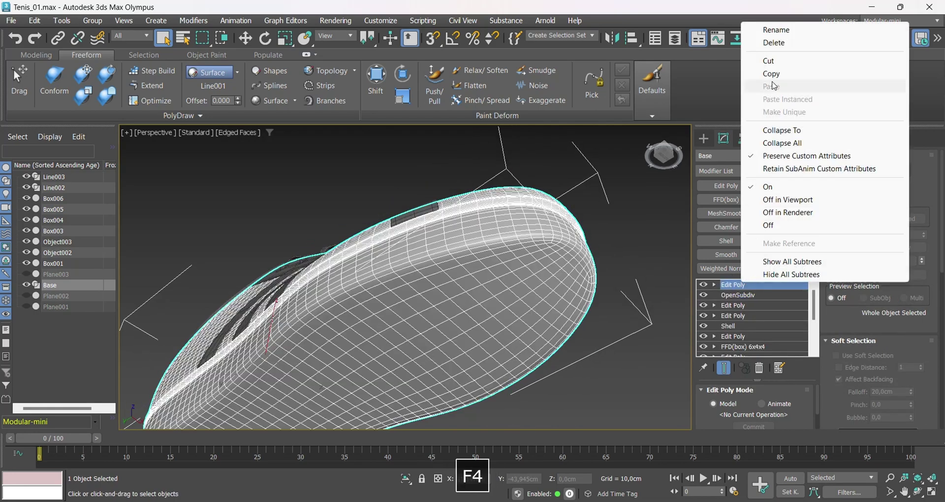
{"action": "left_click", "coordinate": [777, 43]}
- In Base's Edit Poly below OpenSubdiv, connect the ring of short edges around the underside border, with smoothing temporarily off
{"action": "left_click", "coordinate": [733, 295]}
{"action": "key", "text": "2"}
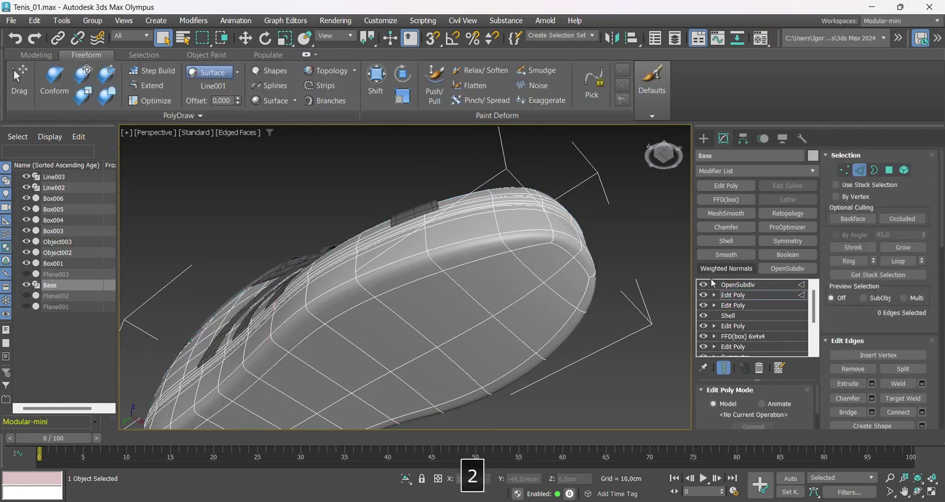
{"action": "left_click", "coordinate": [704, 284]}
{"action": "key", "text": "F4"}
{"action": "key", "text": "F4"}
{"action": "scroll", "coordinate": [580, 267], "scroll_direction": "up", "scroll_amount": 3}
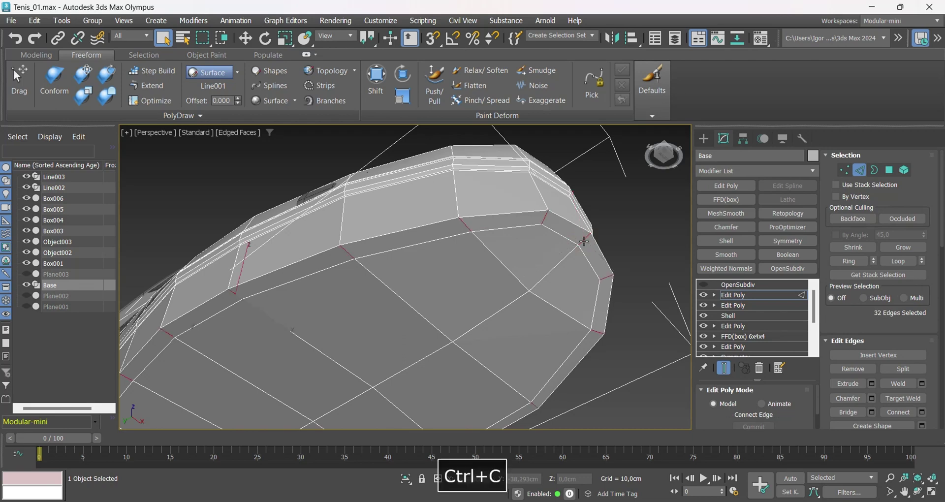
{"action": "left_click", "coordinate": [426, 334]}
{"action": "left_click", "coordinate": [704, 284]}
{"action": "key", "text": "2"}
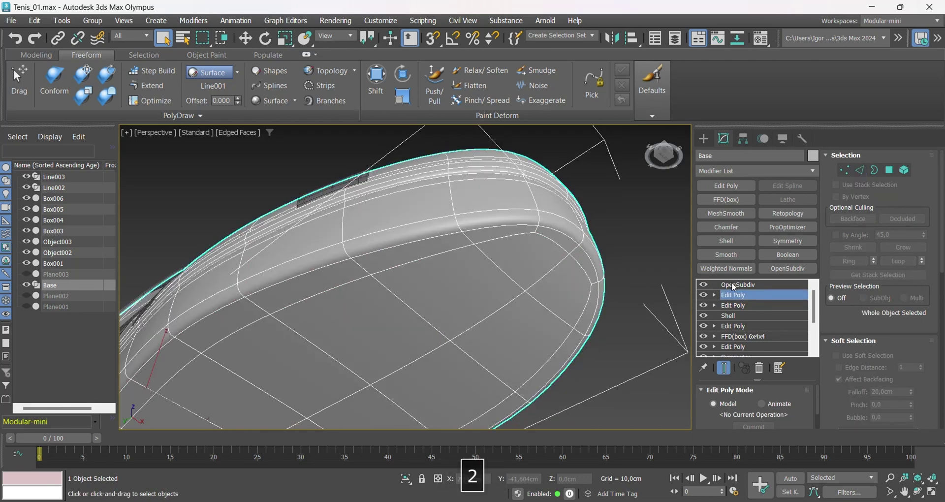
- Add an Edit Poly modifier above OpenSubdiv on Base and select the edge loop bordering the sole's underside
{"action": "left_click", "coordinate": [733, 286]}
{"action": "left_click", "coordinate": [726, 186]}
{"action": "scroll", "coordinate": [566, 246], "scroll_direction": "up", "scroll_amount": 4}
{"action": "key", "text": "2"}
{"action": "key", "text": "F4"}
{"action": "key", "text": "F4"}
{"action": "left_click", "coordinate": [555, 229]}
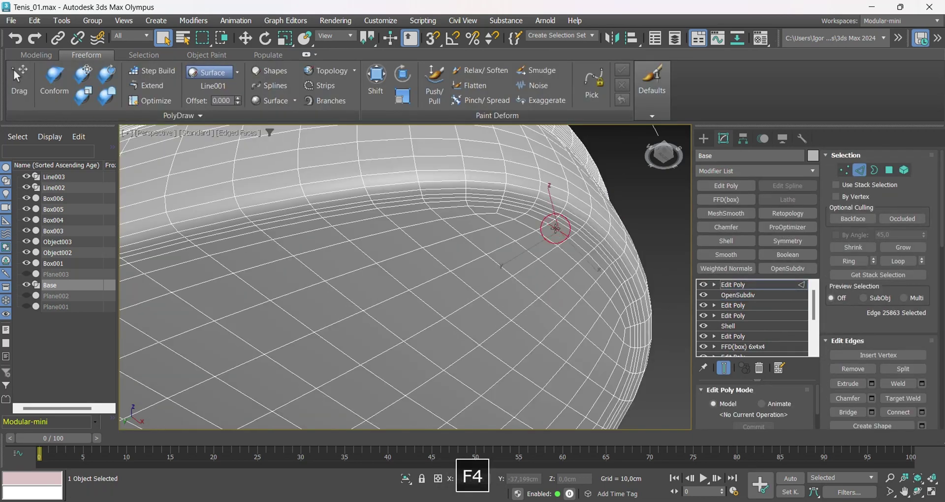
{"action": "double_click", "coordinate": [556, 229]}
- Examine the selected underside edge loop around the toe and sides, with and without edged faces
{"action": "key", "text": "F4"}
{"action": "scroll", "coordinate": [524, 268], "scroll_direction": "down", "scroll_amount": 6}
{"action": "middle_click_drag", "start_coordinate": [523, 268], "coordinate": [468, 256], "text": "alt"}
{"action": "key", "text": "F4"}
{"action": "scroll", "coordinate": [384, 201], "scroll_direction": "up", "scroll_amount": 5}
{"action": "middle_click_drag", "start_coordinate": [384, 200], "coordinate": [467, 189], "text": "alt"}
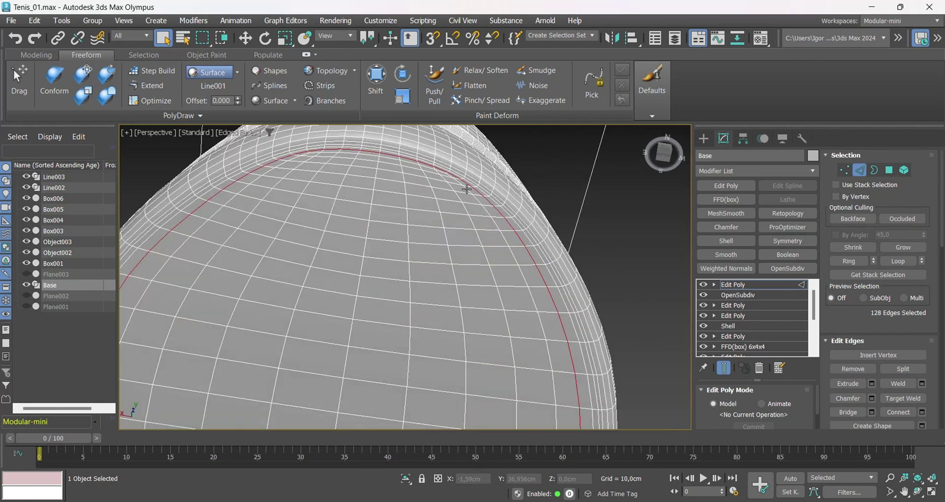
{"action": "key", "text": "F4"}
{"action": "scroll", "coordinate": [483, 253], "scroll_direction": "down", "scroll_amount": 5}
{"action": "middle_click_drag", "start_coordinate": [483, 253], "coordinate": [485, 330], "text": "alt"}
{"action": "scroll", "coordinate": [583, 243], "scroll_direction": "up", "scroll_amount": 4}
{"action": "key", "text": "F4"}
{"action": "key", "text": "F4"}
{"action": "scroll", "coordinate": [582, 242], "scroll_direction": "down", "scroll_amount": 3}
{"action": "middle_click_drag", "start_coordinate": [583, 243], "coordinate": [563, 256], "text": "alt"}
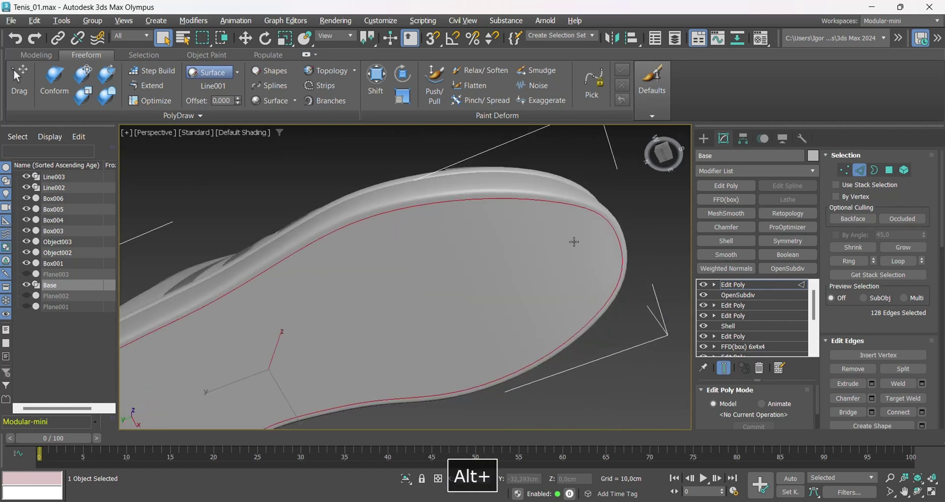
- Create a linear shape from the selected sole-border loop and leave edge editing
{"action": "right_click", "coordinate": [571, 237]}
{"action": "left_click", "coordinate": [538, 352]}
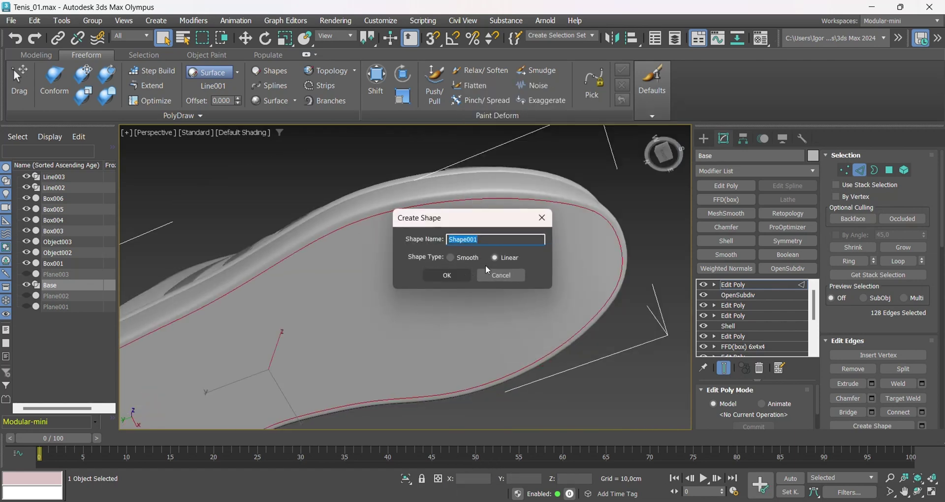
{"action": "left_click", "coordinate": [447, 275]}
{"action": "left_click", "coordinate": [736, 286]}
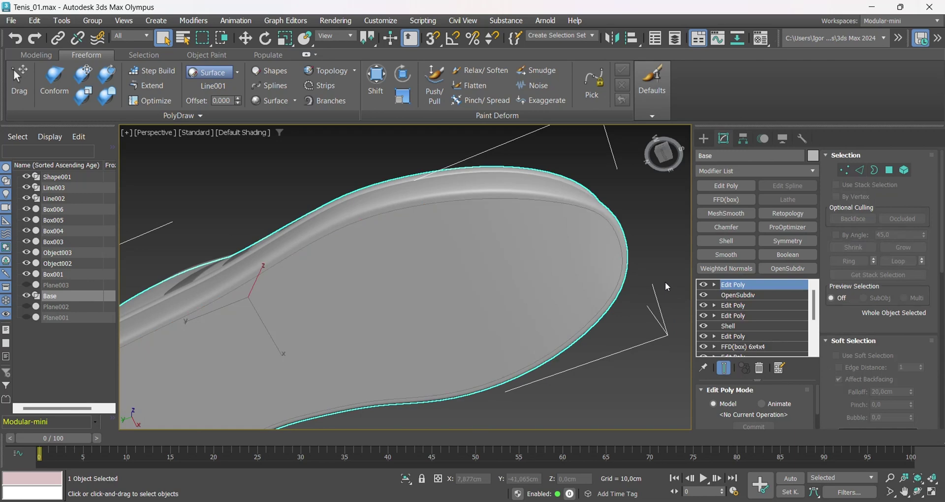
- Select the new sole outline spline and isolate it
{"action": "left_click", "coordinate": [616, 229]}
{"action": "scroll", "coordinate": [570, 236], "scroll_direction": "down", "scroll_amount": 4}
{"action": "middle_click_drag", "start_coordinate": [570, 237], "coordinate": [555, 298], "text": "alt"}
{"action": "key", "text": "alt+1"}
{"action": "key", "text": "alt+q"}
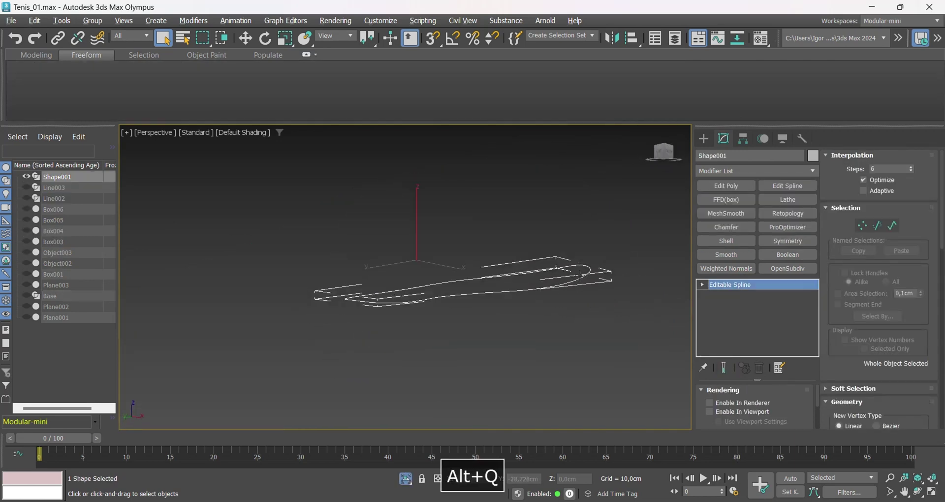
{"action": "middle_click_drag", "start_coordinate": [578, 262], "coordinate": [576, 298], "text": "alt"}
- Draw a standard plane enclosing the whole sole outline in the top view
{"action": "left_click", "coordinate": [705, 139]}
{"action": "left_click", "coordinate": [703, 157]}
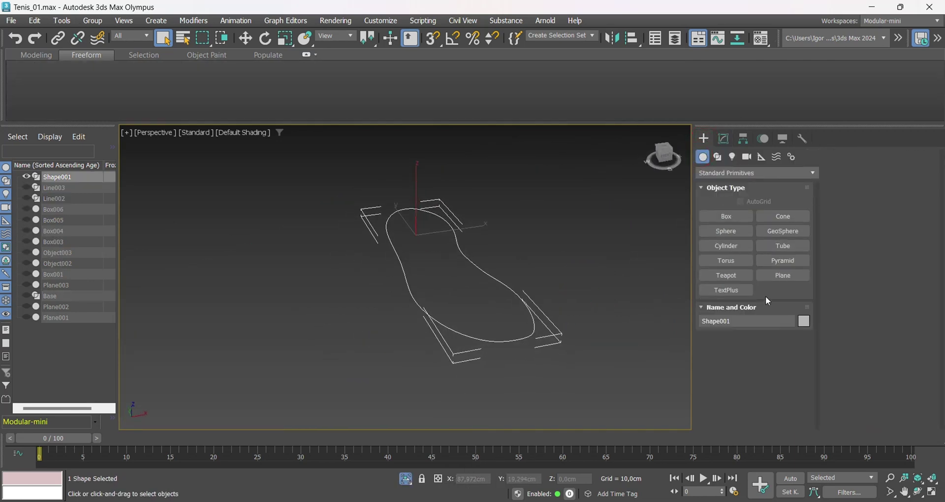
{"action": "key", "text": "t"}
{"action": "key", "text": "z"}
{"action": "left_click_drag", "start_coordinate": [354, 178], "coordinate": [514, 394]}
{"action": "right_click", "coordinate": [525, 298]}
- Move the plane down below the sole outline, to about Z -1.93 cm
{"action": "middle_click_drag", "start_coordinate": [522, 319], "coordinate": [384, 217], "text": "alt"}
{"action": "scroll", "coordinate": [519, 285], "scroll_direction": "up", "scroll_amount": 5}
{"action": "key", "text": "w"}
{"action": "left_click_drag", "start_coordinate": [351, 195], "coordinate": [351, 208]}
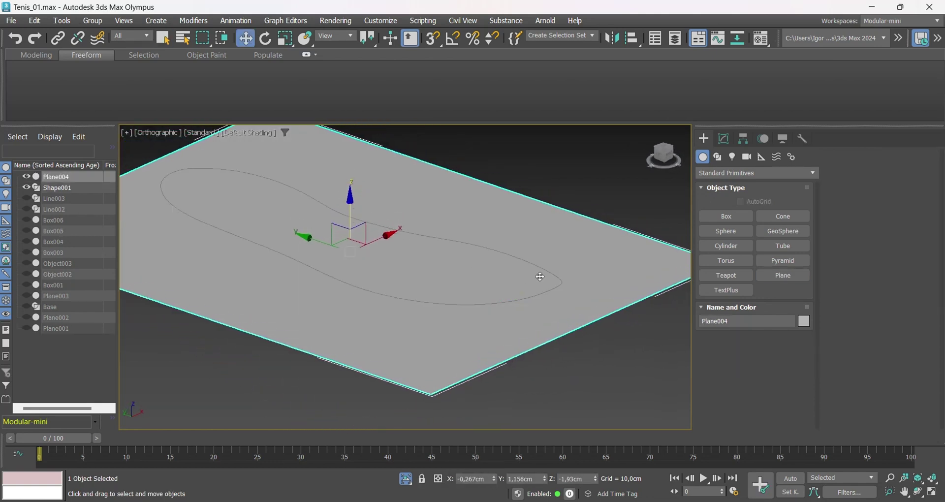
- Use ShapeMerge to project the sole outline onto the plane as an instance, and convert the result to Editable Poly
{"action": "left_click", "coordinate": [758, 172]}
{"action": "left_click", "coordinate": [720, 206]}
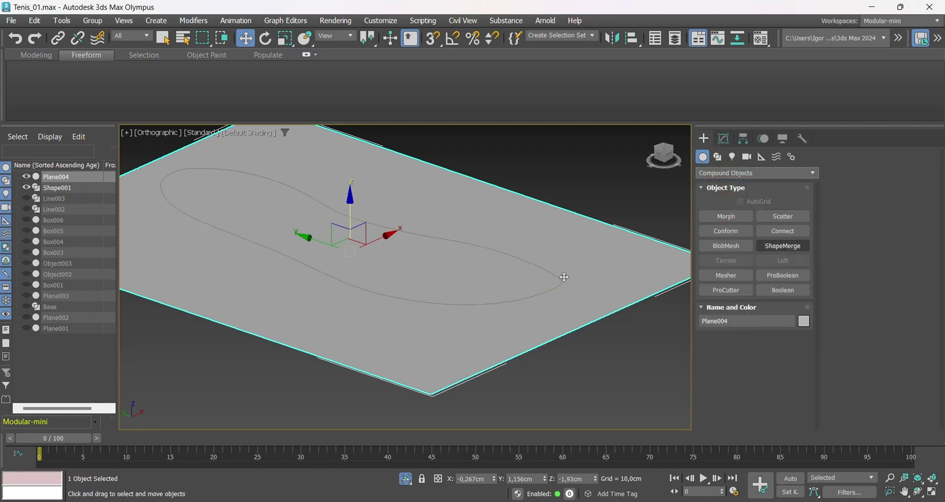
{"action": "left_click", "coordinate": [781, 248]}
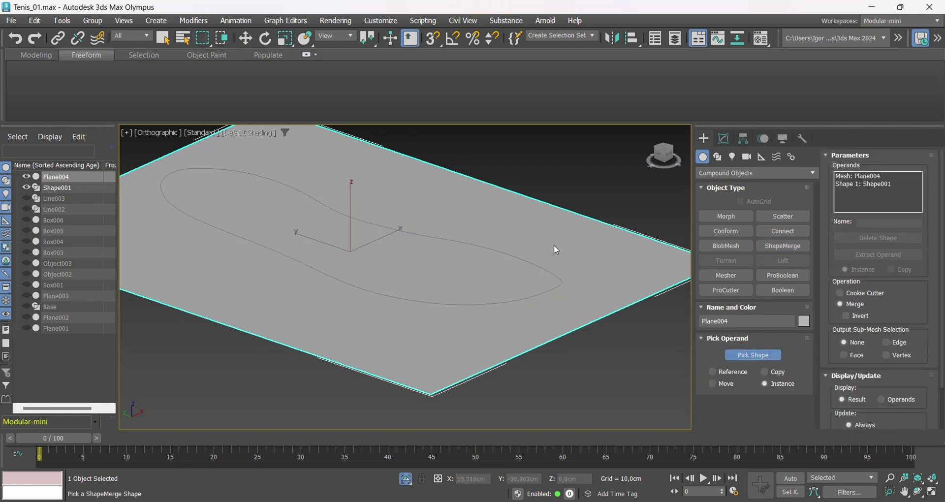
{"action": "mouse_move", "coordinate": [557, 256]}
{"action": "middle_mouse_down"}
{"action": "mouse_move", "coordinate": [560, 267]}
{"action": "mouse_move", "coordinate": [547, 273]}
{"action": "mouse_move", "coordinate": [562, 276]}
{"action": "mouse_move", "coordinate": [553, 325]}
{"action": "mouse_move", "coordinate": [570, 291]}
{"action": "mouse_move", "coordinate": [559, 296]}
{"action": "middle_mouse_up"}
{"action": "key", "text": "F4"}
{"action": "key", "text": "ctrl+t"}
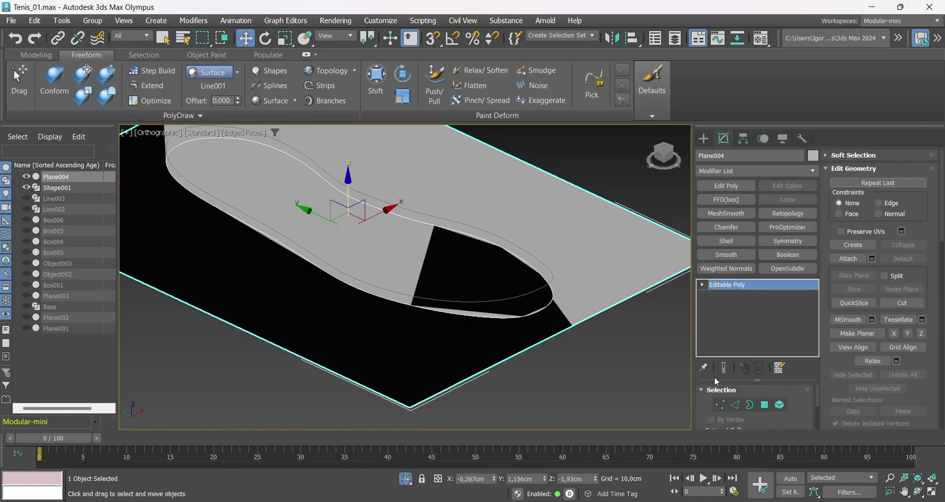
- Delete all plane polygons outside the sole shape by inverting the sole polygon selection
{"action": "left_click", "coordinate": [764, 404]}
{"action": "middle_click_drag", "start_coordinate": [566, 345], "coordinate": [413, 273], "text": "alt"}
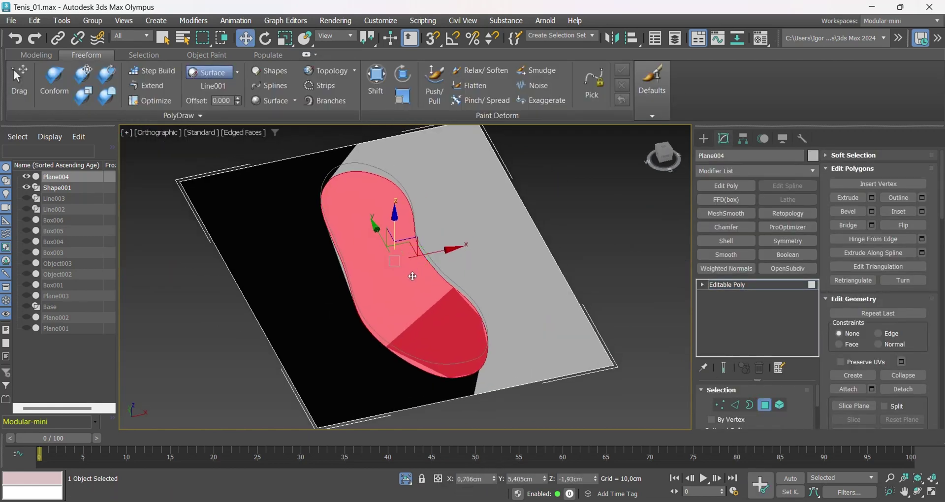
{"action": "key", "text": "ctrl+i"}
{"action": "key", "text": "Delete"}
{"action": "middle_click_drag", "start_coordinate": [433, 308], "coordinate": [447, 323], "text": "alt"}
- Examine the vertices along the border of the cut sole surface
{"action": "key", "text": "1"}
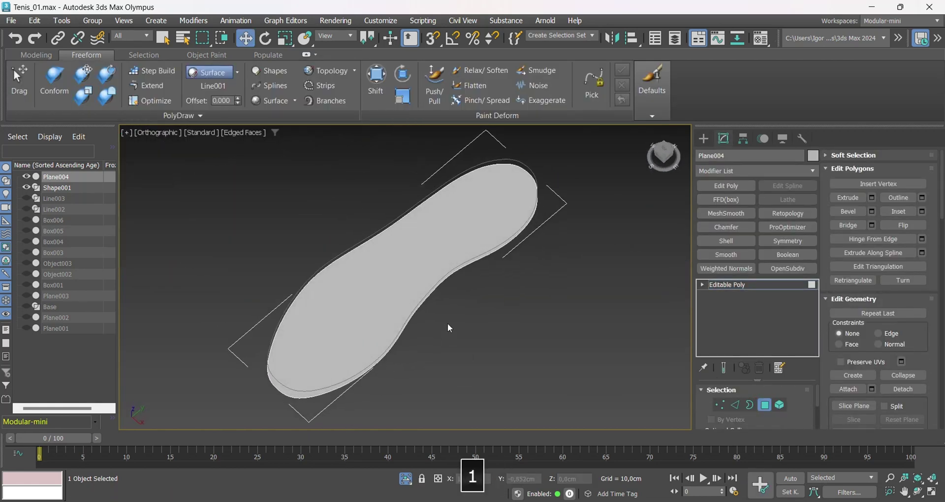
{"action": "scroll", "coordinate": [456, 315], "scroll_direction": "up", "scroll_amount": 5}
{"action": "key", "text": "F4"}
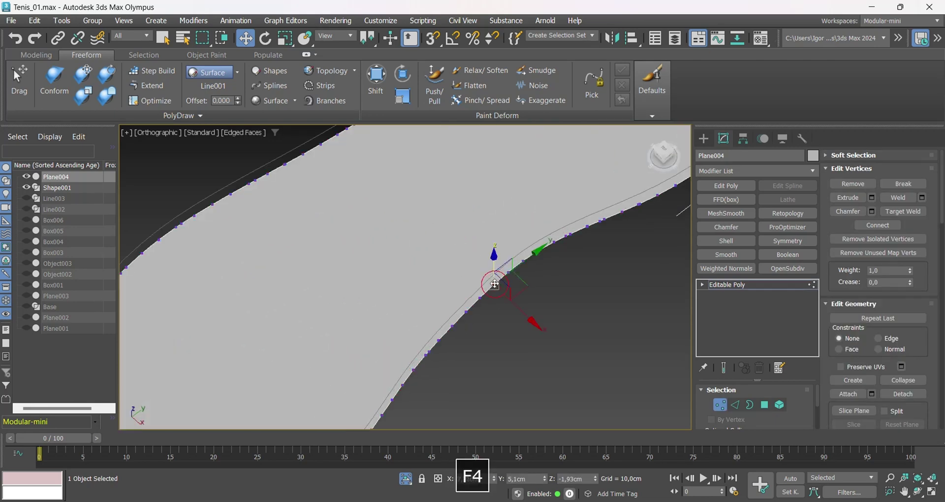
{"action": "key", "text": "F3"}
{"action": "key", "text": "F3"}
{"action": "scroll", "coordinate": [445, 256], "scroll_direction": "down", "scroll_amount": 5}
{"action": "mouse_move", "coordinate": [445, 257]}
{"action": "middle_mouse_down", "text": "alt"}
{"action": "mouse_move", "coordinate": [498, 261]}
{"action": "mouse_move", "coordinate": [490, 251]}
{"action": "mouse_move", "coordinate": [509, 278]}
{"action": "mouse_move", "coordinate": [541, 291]}
{"action": "middle_mouse_up", "text": "alt"}
{"action": "scroll", "coordinate": [490, 251], "scroll_direction": "up", "scroll_amount": 4}
{"action": "scroll", "coordinate": [490, 251], "scroll_direction": "down", "scroll_amount": 4}
{"action": "key", "text": "1"}
{"action": "key", "text": "F4"}
- Delete the sole outline spline and isolate the sole-shaped plane
{"action": "left_click", "coordinate": [531, 293]}
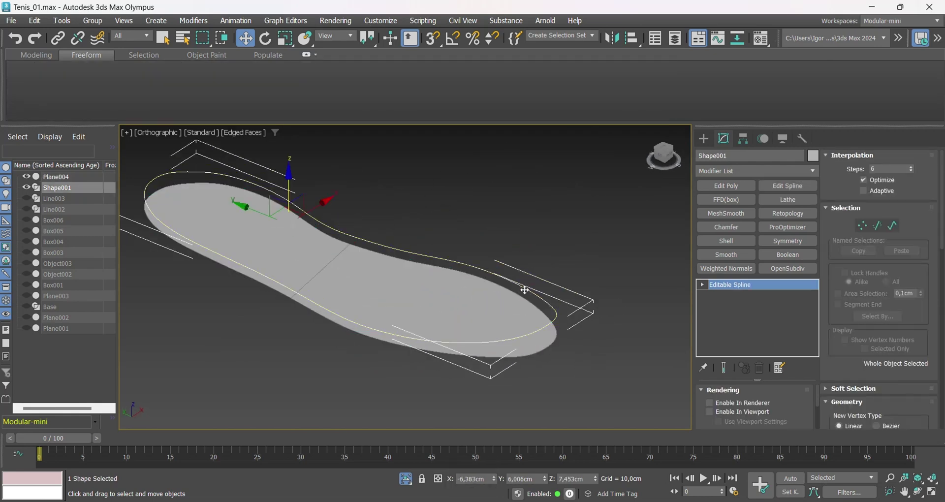
{"action": "key", "text": "Delete"}
{"action": "left_click", "coordinate": [559, 333]}
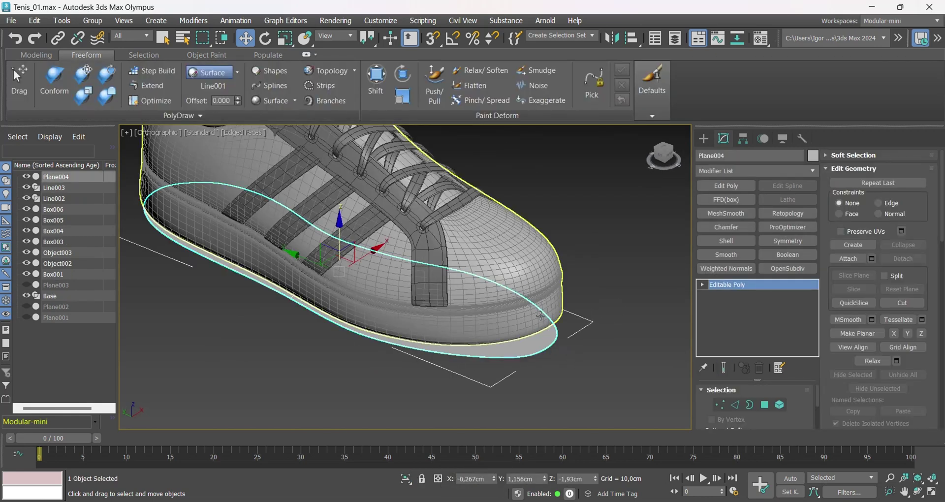
{"action": "key", "text": "alt+q"}
{"action": "key", "text": "F4"}
{"action": "middle_click_drag", "start_coordinate": [481, 330], "coordinate": [515, 323], "text": "alt"}
- Apply a Retopology modifier to the sole plane with a face count of 300 and compute it
{"action": "left_click", "coordinate": [786, 213]}
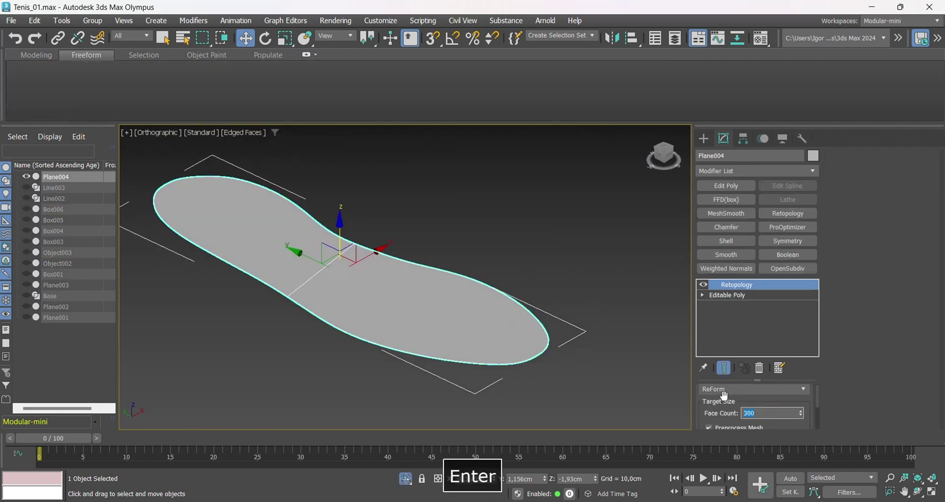
{"action": "scroll", "coordinate": [724, 398], "scroll_direction": "down", "scroll_amount": 2}
{"action": "left_click", "coordinate": [726, 418]}
{"action": "middle_click_drag", "start_coordinate": [435, 330], "coordinate": [418, 340], "text": "alt"}
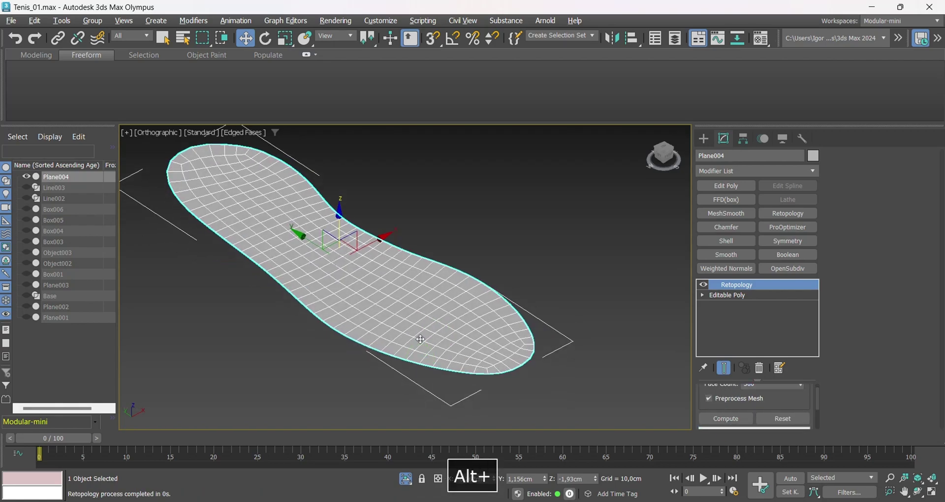
- Convert the retopologized sole to Editable Poly and exit isolation to show the whole shoe
{"action": "key", "text": "ctrl+t"}
{"action": "key", "text": "alt+q"}
{"action": "middle_click_drag", "start_coordinate": [436, 371], "coordinate": [465, 334], "text": "alt"}
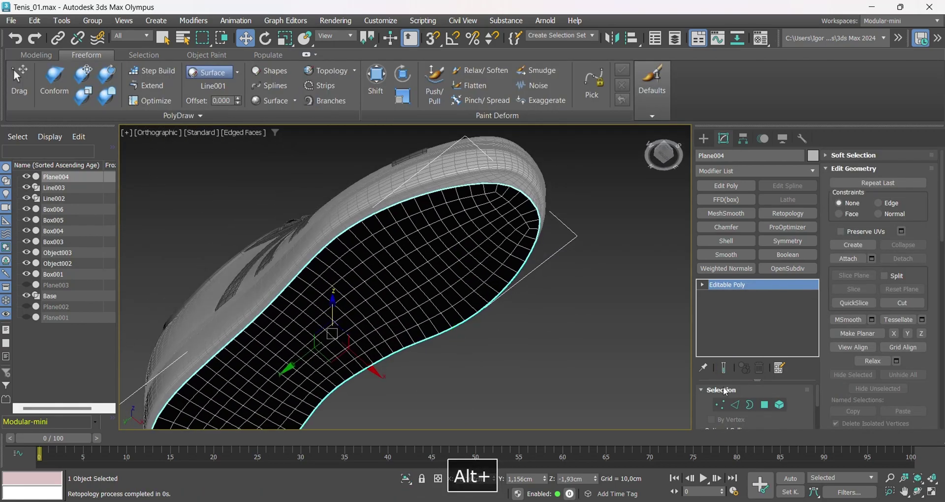
- Flip the normals of the entire sole element so that it faces downward
{"action": "left_click", "coordinate": [780, 404]}
{"action": "left_click", "coordinate": [501, 260]}
{"action": "left_click", "coordinate": [908, 190]}
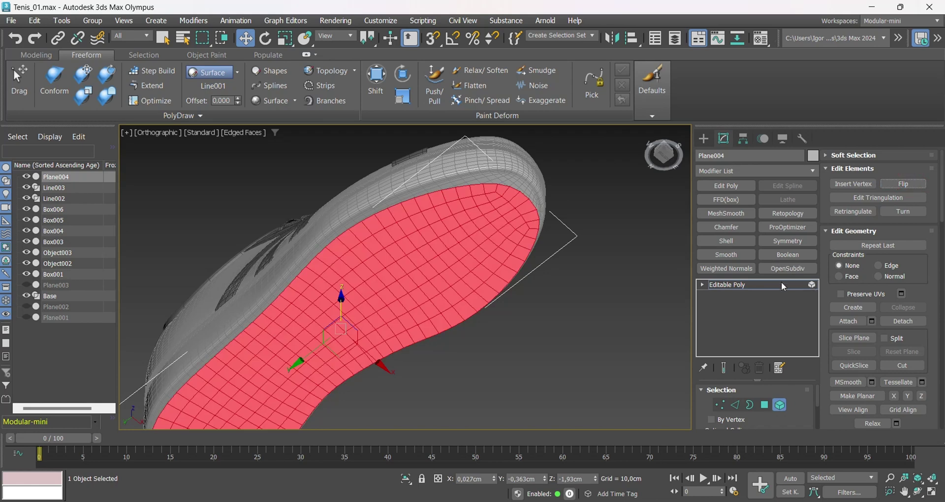
{"action": "left_click", "coordinate": [783, 285]}
- Set PolyDraw to draw on a surface and pick the shoe base as the target for the sole plane
{"action": "scroll", "coordinate": [494, 246], "scroll_direction": "down", "scroll_amount": 3}
{"action": "middle_click_drag", "start_coordinate": [493, 246], "coordinate": [485, 266], "text": "alt"}
{"action": "key", "text": "F4"}
{"action": "key", "text": "F4"}
{"action": "scroll", "coordinate": [486, 231], "scroll_direction": "up", "scroll_amount": 3}
{"action": "middle_click_drag", "start_coordinate": [486, 220], "coordinate": [484, 242]}
{"action": "left_click", "coordinate": [486, 242]}
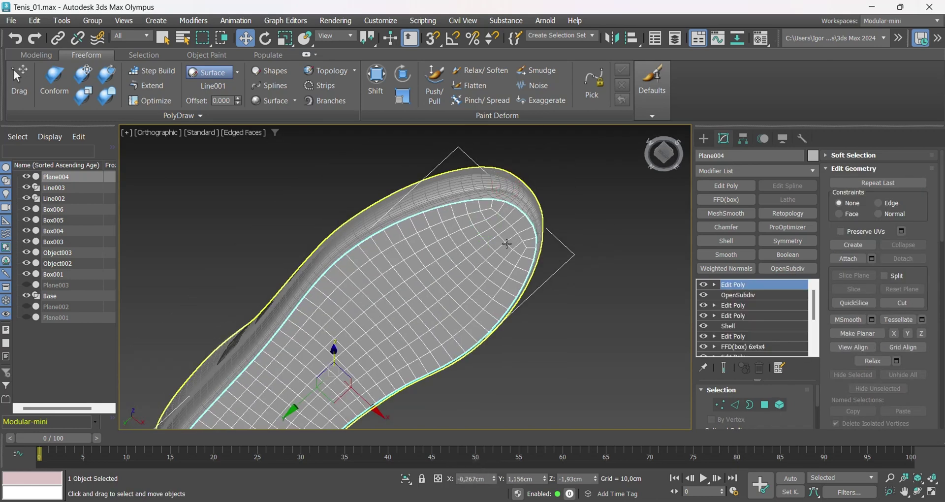
{"action": "left_click", "coordinate": [486, 241]}
{"action": "left_click", "coordinate": [234, 73]}
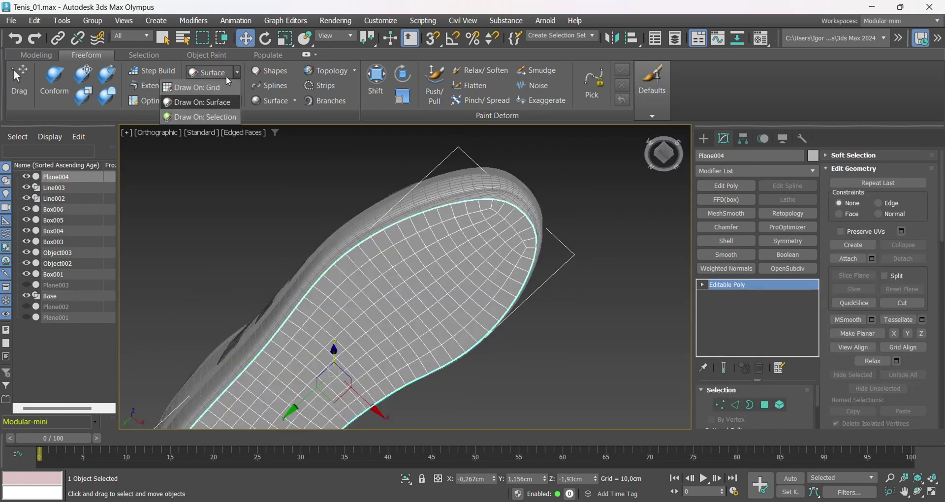
{"action": "left_click", "coordinate": [203, 103]}
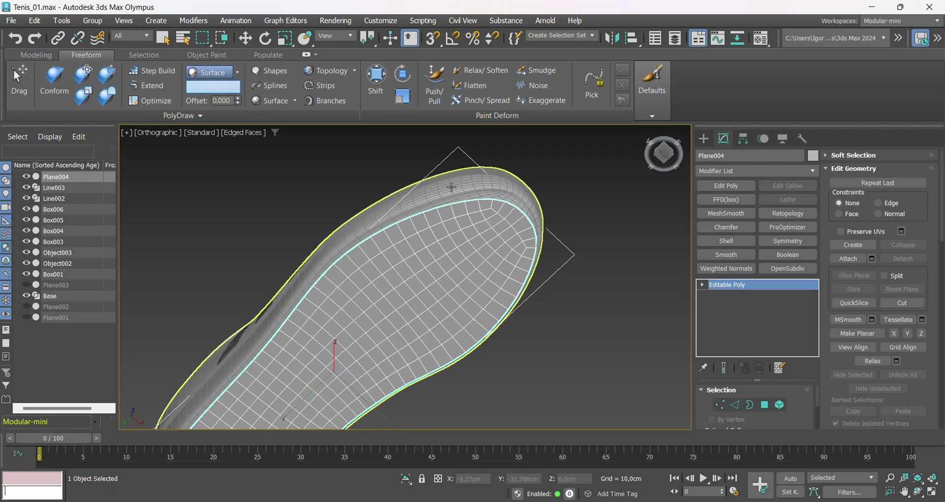
{"action": "key", "text": "F4"}
{"action": "mouse_move", "coordinate": [493, 180]}
{"action": "middle_mouse_down", "text": "alt"}
{"action": "mouse_move", "coordinate": [498, 258]}
{"action": "mouse_move", "coordinate": [587, 248]}
{"action": "middle_mouse_up", "text": "alt"}
{"action": "left_click", "coordinate": [825, 157]}
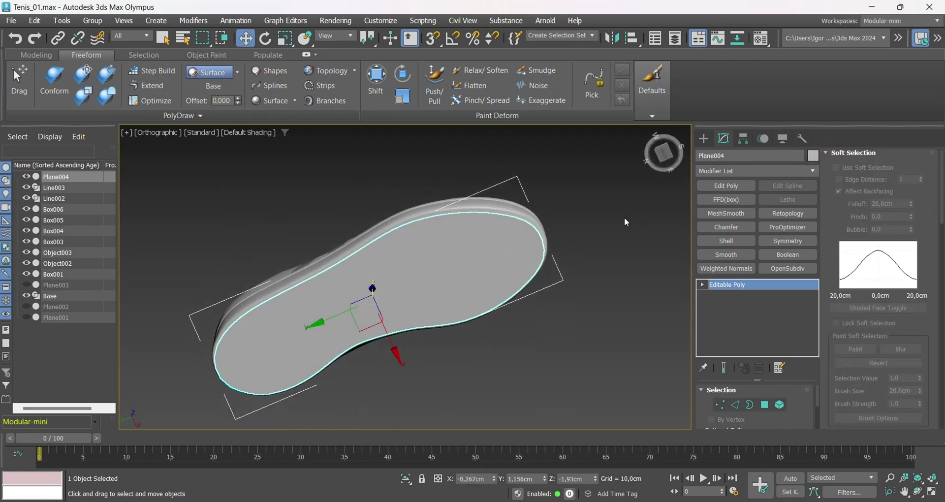
- Try brushing the sole plane onto the shoe base with the Conform brush from toe to heel, and undo it
{"action": "left_click", "coordinate": [523, 323]}
{"action": "middle_click_drag", "start_coordinate": [523, 322], "coordinate": [466, 260], "text": "alt"}
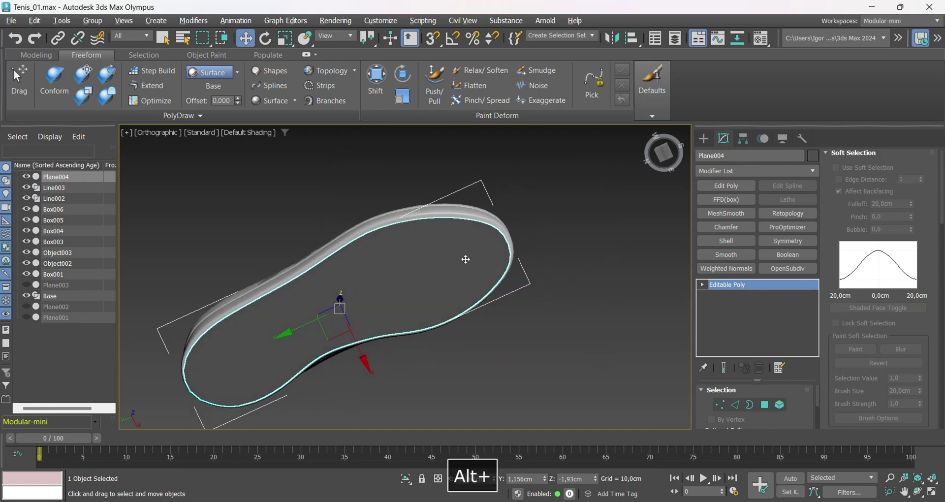
{"action": "left_click", "coordinate": [54, 82]}
{"action": "middle_click_drag", "start_coordinate": [389, 251], "coordinate": [417, 282], "text": "alt"}
{"action": "mouse_move", "coordinate": [485, 224]}
{"action": "left_mouse_down"}
{"action": "mouse_move", "coordinate": [464, 214]}
{"action": "mouse_move", "coordinate": [436, 299]}
{"action": "mouse_move", "coordinate": [394, 236]}
{"action": "mouse_move", "coordinate": [312, 251]}
{"action": "mouse_move", "coordinate": [316, 296]}
{"action": "mouse_move", "coordinate": [294, 335]}
{"action": "mouse_move", "coordinate": [248, 360]}
{"action": "mouse_move", "coordinate": [272, 298]}
{"action": "left_mouse_up"}
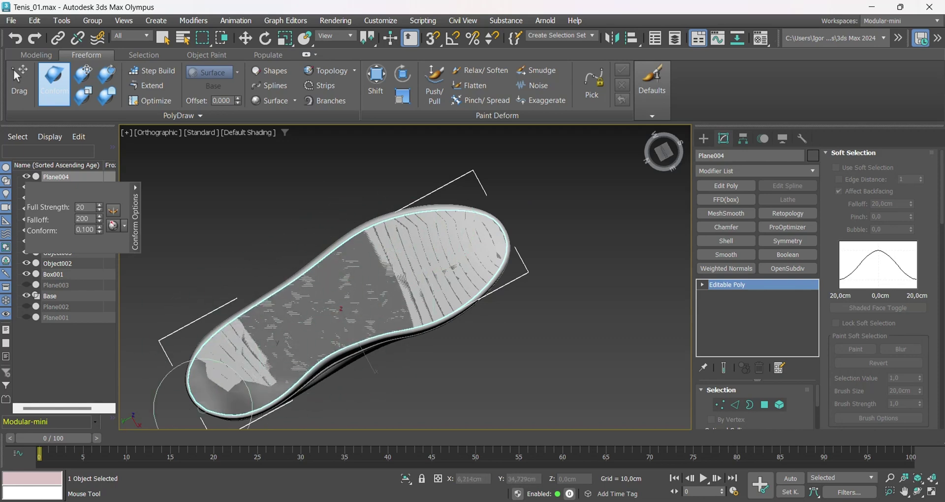
{"action": "left_click_drag", "start_coordinate": [203, 408], "coordinate": [198, 403]}
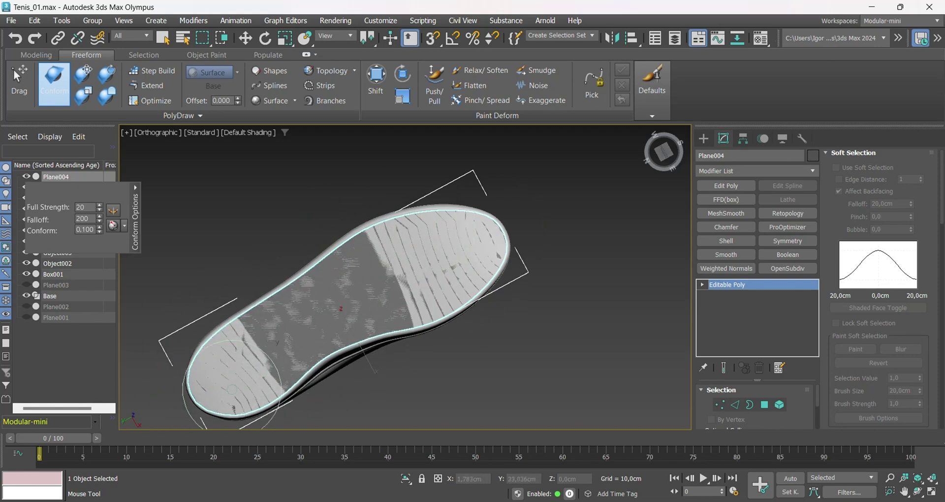
{"action": "right_click", "coordinate": [388, 340]}
{"action": "middle_click_drag", "start_coordinate": [422, 241], "coordinate": [460, 296], "text": "alt"}
{"action": "key", "text": "F4"}
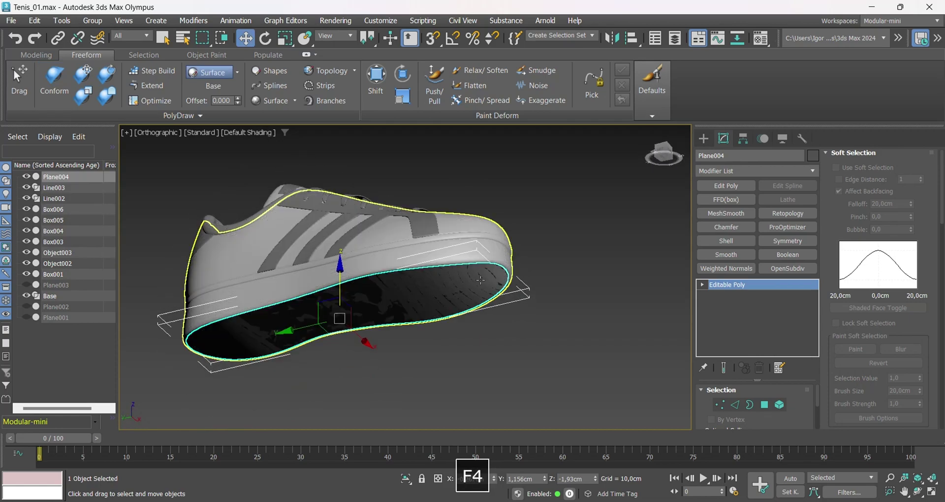
{"action": "scroll", "coordinate": [482, 275], "scroll_direction": "up", "scroll_amount": 4}
{"action": "middle_click_drag", "start_coordinate": [519, 247], "coordinate": [578, 271], "text": "alt"}
{"action": "key", "text": "ctrl+z"}
{"action": "scroll", "coordinate": [520, 281], "scroll_direction": "down", "scroll_amount": 2}
- Add Edit Poly and Morpher modifiers to the sole plane and capture its current flat state as a morph target
{"action": "left_click", "coordinate": [728, 186]}
{"action": "key", "text": "F4"}
{"action": "left_click", "coordinate": [732, 172]}
{"action": "type", "text": "morpher"}
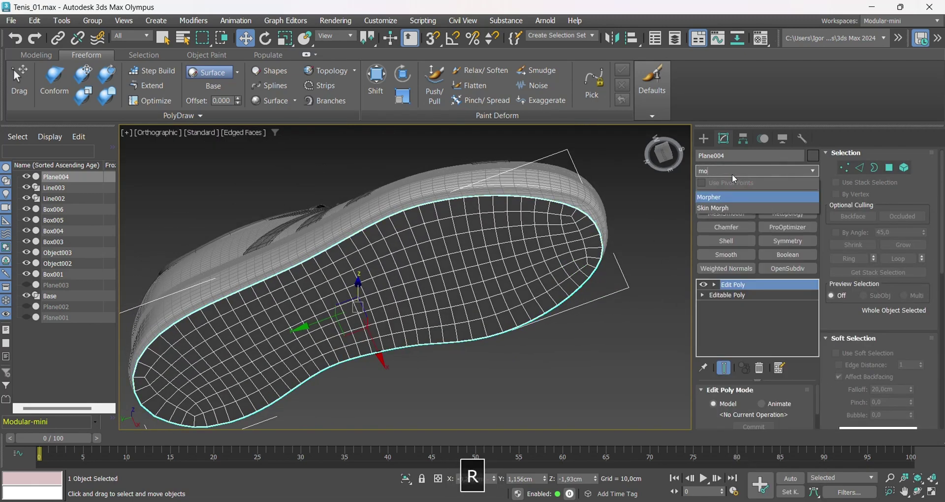
{"action": "key", "text": "Return"}
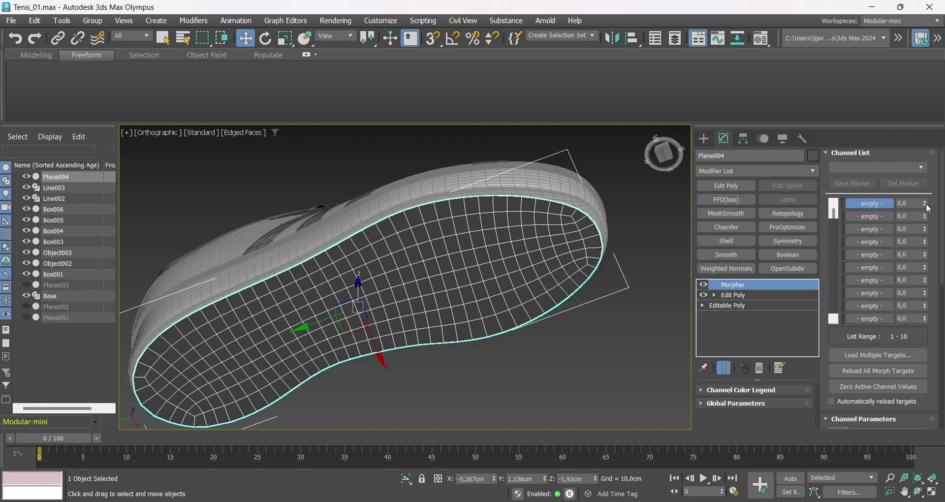
{"action": "scroll", "coordinate": [882, 345], "scroll_direction": "down", "scroll_amount": 3}
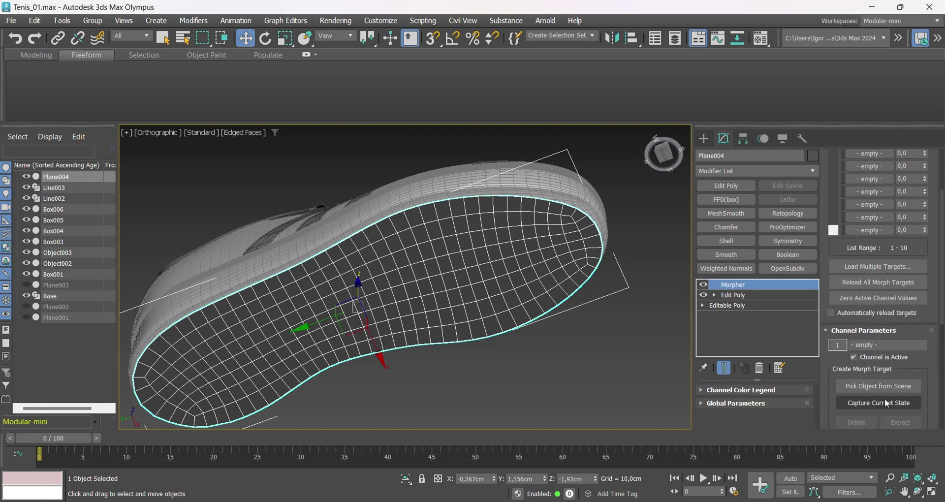
{"action": "left_click", "coordinate": [887, 403]}
{"action": "key", "text": "Return"}
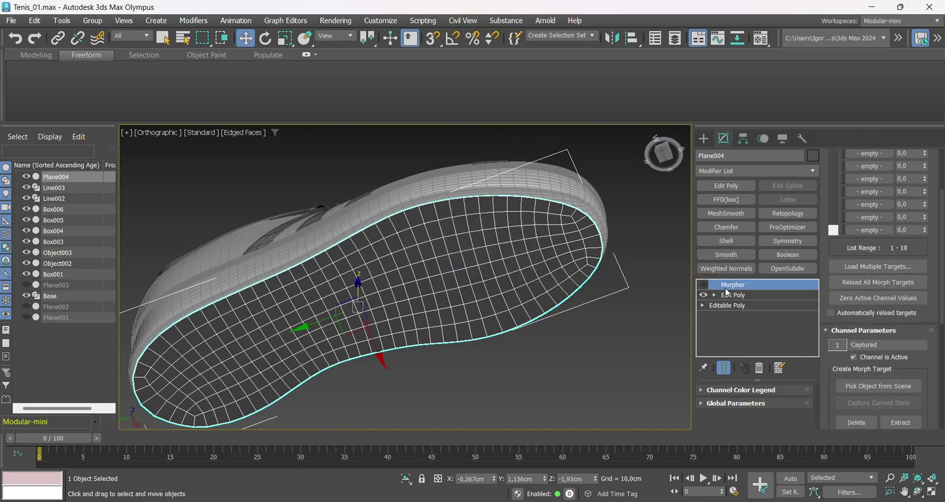
- With Morpher disabled, conform the sole plane's Edit Poly level to the shoe base by brushing over the toe and heel
{"action": "middle_click_drag", "start_coordinate": [527, 291], "coordinate": [526, 273], "text": "alt"}
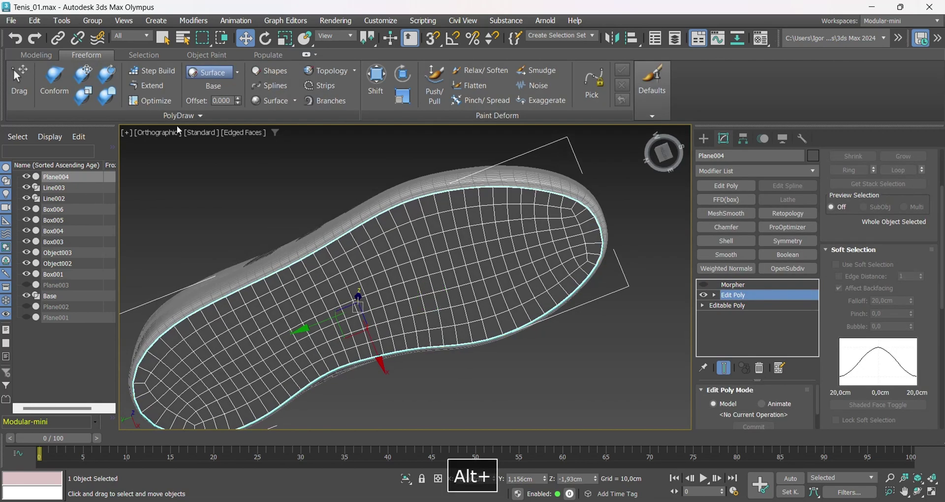
{"action": "left_click", "coordinate": [48, 80]}
{"action": "scroll", "coordinate": [357, 241], "scroll_direction": "down", "scroll_amount": 3}
{"action": "middle_click_drag", "start_coordinate": [434, 288], "coordinate": [440, 270], "text": "alt"}
{"action": "mouse_move", "coordinate": [502, 228]}
{"action": "left_mouse_down"}
{"action": "mouse_move", "coordinate": [513, 215]}
{"action": "mouse_move", "coordinate": [401, 196]}
{"action": "mouse_move", "coordinate": [480, 271]}
{"action": "mouse_move", "coordinate": [530, 229]}
{"action": "left_mouse_up"}
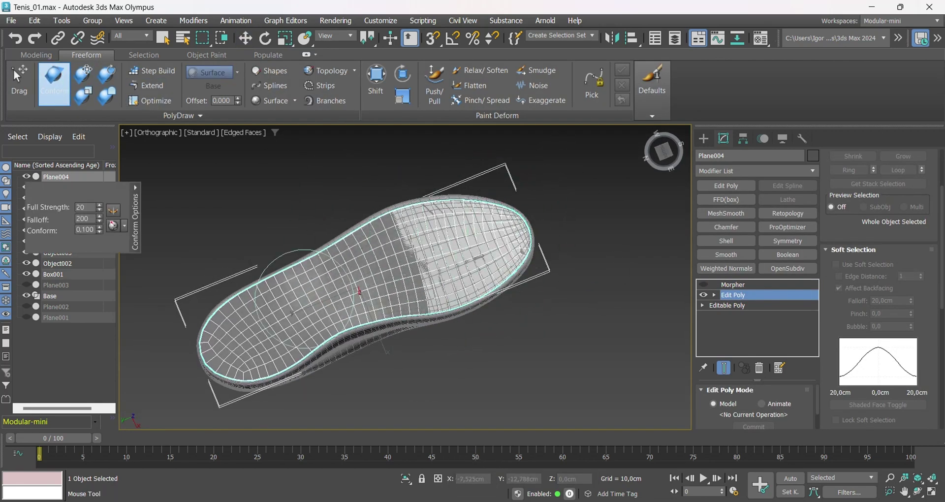
{"action": "mouse_move", "coordinate": [305, 299]}
{"action": "left_mouse_down"}
{"action": "mouse_move", "coordinate": [320, 303]}
{"action": "mouse_move", "coordinate": [277, 312]}
{"action": "left_mouse_up"}
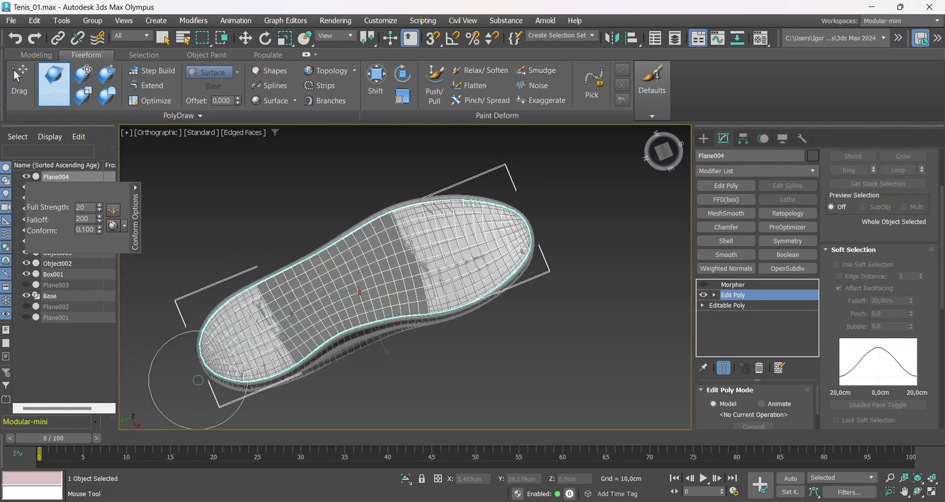
{"action": "key", "text": "F4"}
{"action": "key", "text": "F4"}
{"action": "right_click", "coordinate": [473, 276]}
{"action": "left_click_drag", "start_coordinate": [473, 277], "coordinate": [472, 276]}
{"action": "middle_click_drag", "start_coordinate": [475, 273], "coordinate": [542, 295], "text": "alt"}
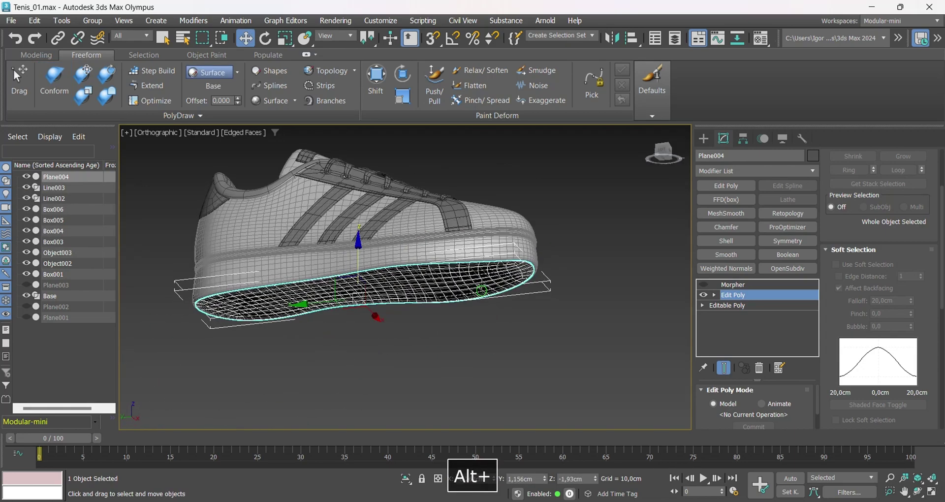
- Re-enable the Morpher modifier and set its captured channel to 100 to restore the sole's flat shape
{"action": "key", "text": "F4"}
{"action": "scroll", "coordinate": [545, 291], "scroll_direction": "up", "scroll_amount": 5}
{"action": "left_click", "coordinate": [709, 287]}
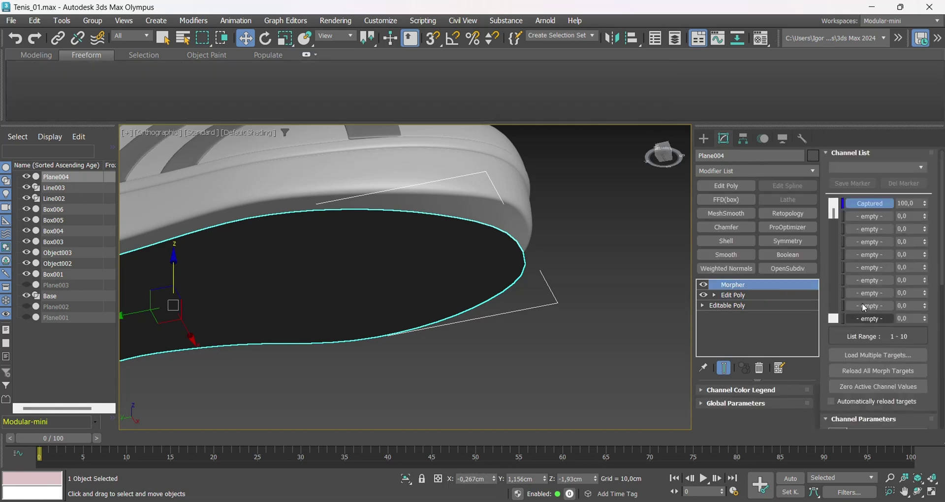
{"action": "left_click_drag", "start_coordinate": [927, 249], "coordinate": [905, 149]}
{"action": "scroll", "coordinate": [492, 295], "scroll_direction": "down", "scroll_amount": 2}
{"action": "middle_click_drag", "start_coordinate": [471, 295], "coordinate": [468, 337], "text": "alt"}
{"action": "scroll", "coordinate": [456, 315], "scroll_direction": "down", "scroll_amount": 2}
{"action": "key", "text": "alt+q"}
{"action": "key", "text": "alt+q"}
{"action": "middle_click_drag", "start_coordinate": [277, 319], "coordinate": [273, 331], "text": "alt"}
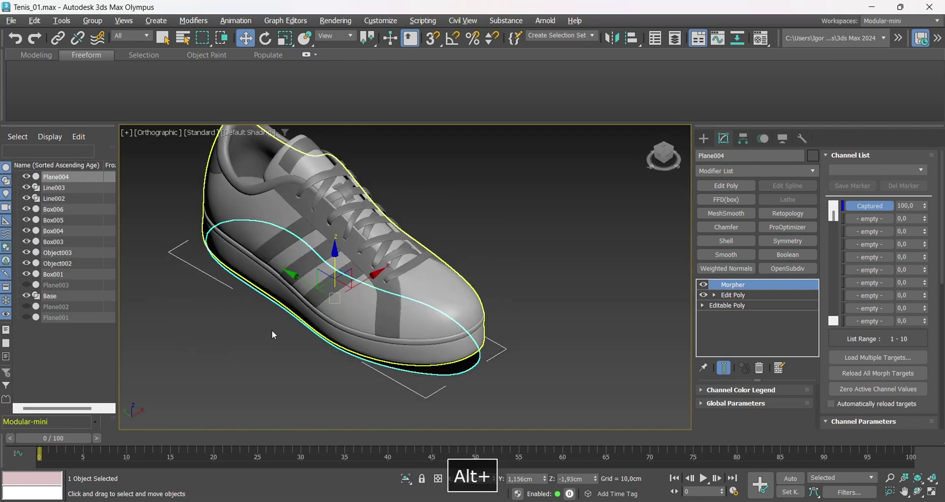
- Unhide the outsole reference image plane and isolate it
{"action": "left_click", "coordinate": [26, 285]}
{"action": "left_click", "coordinate": [55, 286]}
{"action": "key", "text": "alt+q"}
{"action": "mouse_move", "coordinate": [410, 264]}
{"action": "middle_mouse_down", "text": "alt"}
{"action": "mouse_move", "coordinate": [419, 296]}
{"action": "mouse_move", "coordinate": [418, 287]}
{"action": "middle_mouse_up", "text": "alt"}
{"action": "scroll", "coordinate": [429, 243], "scroll_direction": "up", "scroll_amount": 4}
{"action": "key", "text": "F4"}
{"action": "key", "text": "F4"}
{"action": "scroll", "coordinate": [433, 256], "scroll_direction": "down", "scroll_amount": 5}
{"action": "scroll", "coordinate": [418, 287], "scroll_direction": "up", "scroll_amount": 4}
{"action": "key", "text": "F4"}
{"action": "key", "text": "F4"}
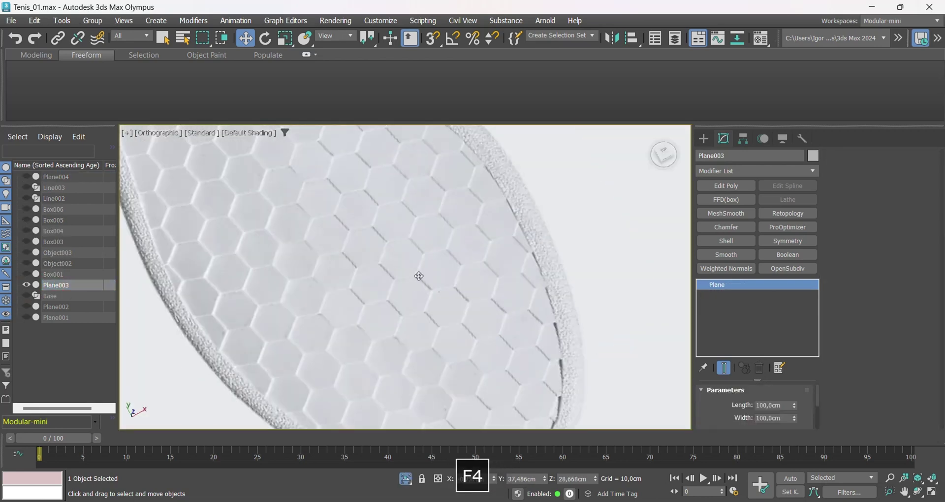
- Examine the hexagonal tread pattern on the outsole reference in the top view
{"action": "key", "text": "t"}
{"action": "key", "text": "z"}
{"action": "scroll", "coordinate": [417, 296], "scroll_direction": "up", "scroll_amount": 4}
{"action": "scroll", "coordinate": [417, 296], "scroll_direction": "down", "scroll_amount": 2}
{"action": "key", "text": "F3"}
{"action": "left_click", "coordinate": [534, 269]}
{"action": "key", "text": "F3"}
{"action": "scroll", "coordinate": [532, 271], "scroll_direction": "up", "scroll_amount": 4}
{"action": "middle_click_drag", "start_coordinate": [342, 289], "coordinate": [517, 277]}
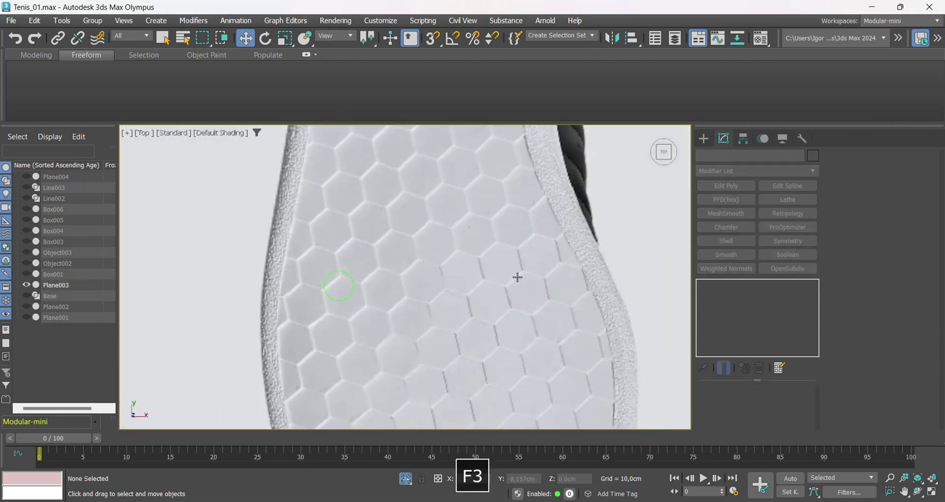
{"action": "scroll", "coordinate": [438, 271], "scroll_direction": "up", "scroll_amount": 5}
{"action": "key", "text": "F4"}
{"action": "scroll", "coordinate": [396, 252], "scroll_direction": "down", "scroll_amount": 3}
{"action": "key", "text": "F4"}
- Create a six-sided NGon spline over one hexagon of the outsole reference in the top view
{"action": "left_click", "coordinate": [704, 138]}
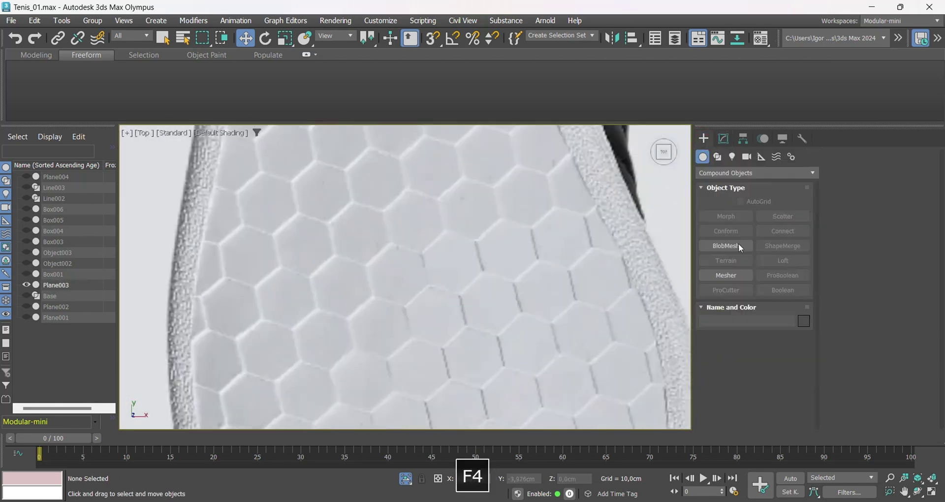
{"action": "left_click", "coordinate": [713, 174]}
{"action": "left_click", "coordinate": [722, 185]}
{"action": "left_click", "coordinate": [718, 157]}
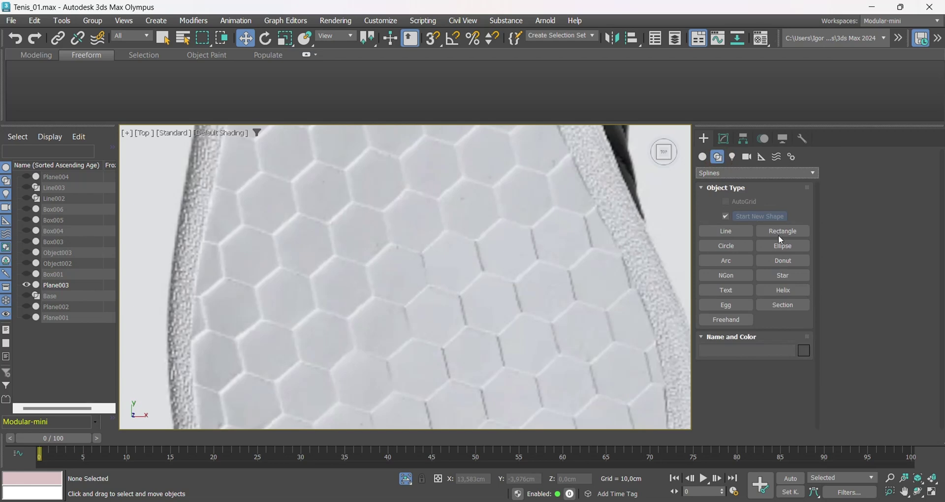
{"action": "left_click", "coordinate": [726, 275]}
{"action": "scroll", "coordinate": [343, 273], "scroll_direction": "up", "scroll_amount": 3}
{"action": "left_click_drag", "start_coordinate": [362, 286], "coordinate": [375, 291]}
{"action": "key", "text": "F3"}
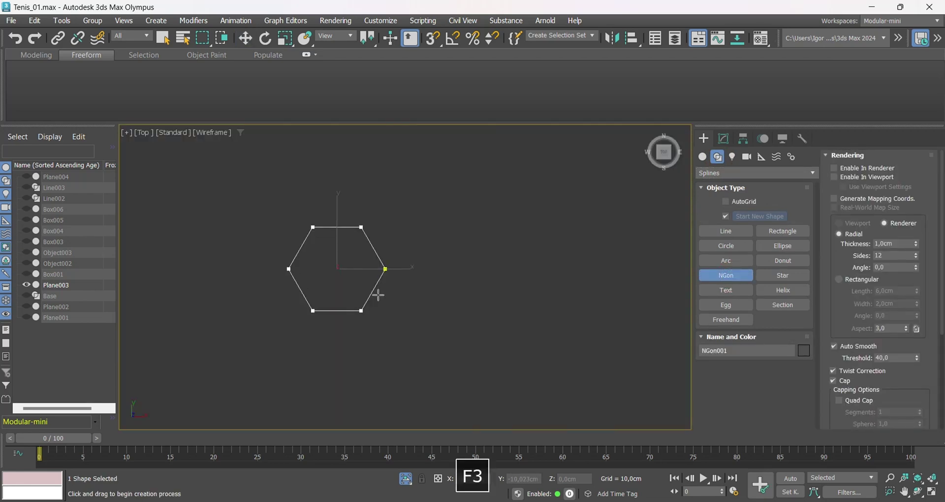
{"action": "right_click", "coordinate": [392, 278]}
- Move the reference image plane down in Z so that it lies below the hexagon spline
{"action": "scroll", "coordinate": [388, 258], "scroll_direction": "down", "scroll_amount": 5}
{"action": "key", "text": "e"}
{"action": "key", "text": "F3"}
{"action": "key", "text": "w"}
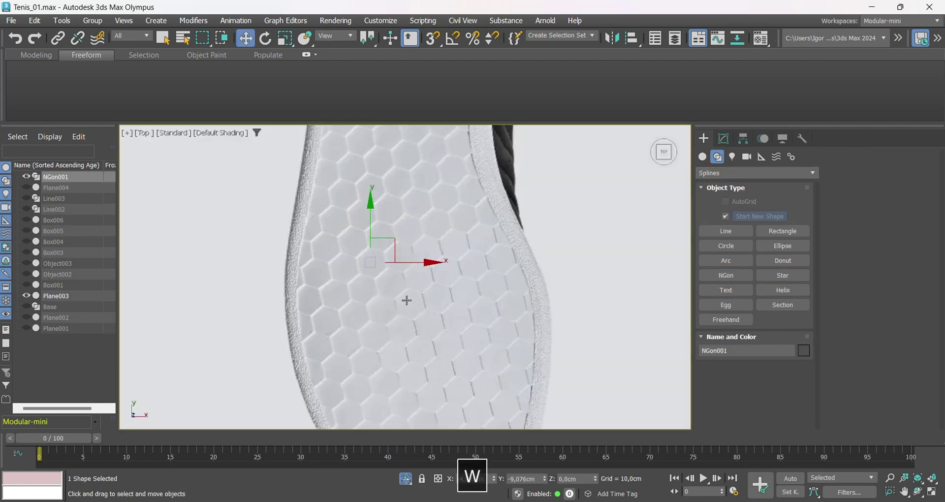
{"action": "scroll", "coordinate": [405, 299], "scroll_direction": "down", "scroll_amount": 2}
{"action": "mouse_move", "coordinate": [406, 299]}
{"action": "middle_mouse_down", "text": "alt"}
{"action": "mouse_move", "coordinate": [428, 254]}
{"action": "mouse_move", "coordinate": [437, 265]}
{"action": "middle_mouse_up", "text": "alt"}
{"action": "left_click", "coordinate": [437, 265]}
{"action": "scroll", "coordinate": [437, 265], "scroll_direction": "down", "scroll_amount": 4}
{"action": "left_click_drag", "start_coordinate": [387, 150], "coordinate": [387, 253]}
- Rotate the hexagon with angle snap and reposition it to match a hexagon in the reference pattern
{"action": "key", "text": "t"}
{"action": "key", "text": "z"}
{"action": "scroll", "coordinate": [378, 311], "scroll_direction": "up", "scroll_amount": 8}
{"action": "middle_click_drag", "start_coordinate": [474, 243], "coordinate": [444, 300]}
{"action": "key", "text": "e"}
{"action": "key", "text": "a"}
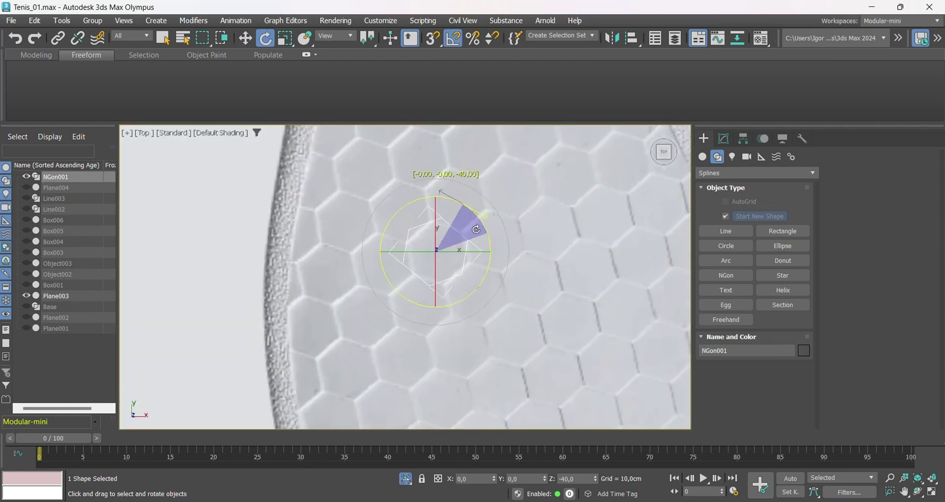
{"action": "left_click_drag", "start_coordinate": [438, 259], "coordinate": [442, 259]}
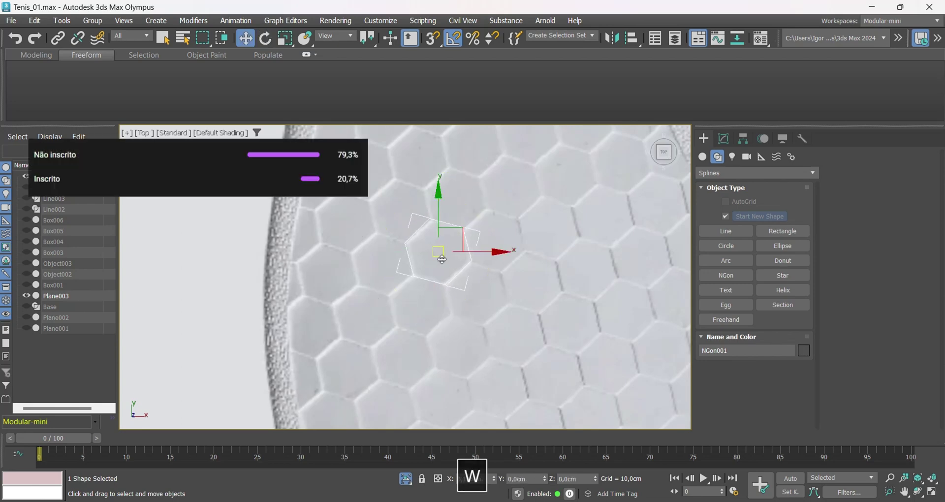
{"action": "key", "text": "F3"}
{"action": "key", "text": "F3"}
- Hide the outsole reference plane and exit isolation to bring back the shoe
{"action": "scroll", "coordinate": [443, 260], "scroll_direction": "down", "scroll_amount": 4}
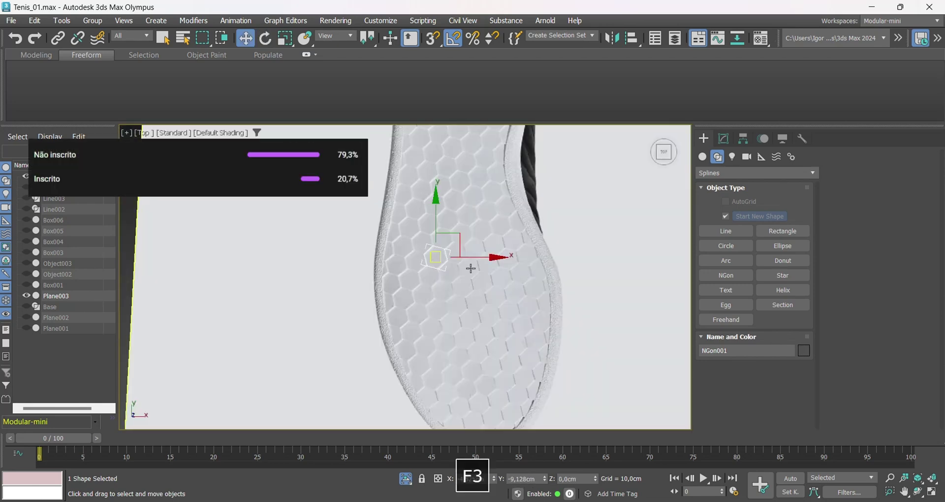
{"action": "scroll", "coordinate": [469, 266], "scroll_direction": "up", "scroll_amount": 3}
{"action": "middle_click_drag", "start_coordinate": [439, 279], "coordinate": [413, 249]}
{"action": "scroll", "coordinate": [383, 284], "scroll_direction": "down", "scroll_amount": 5}
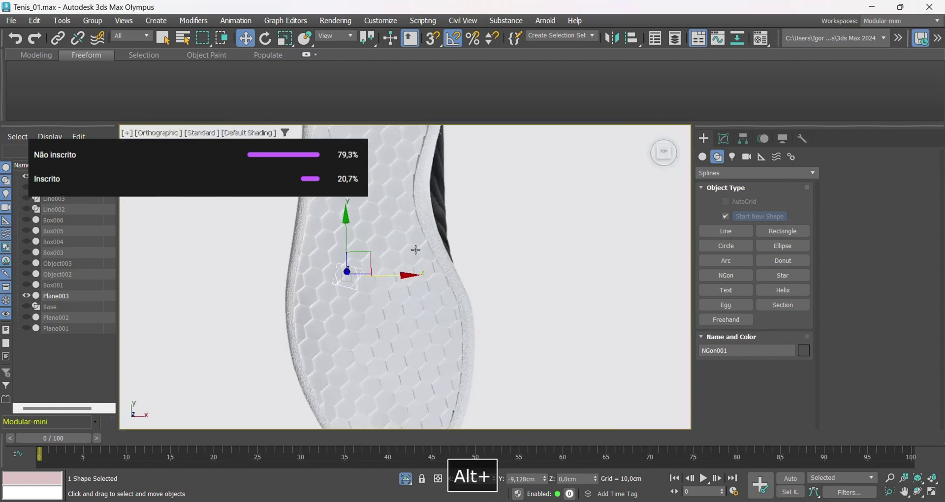
{"action": "left_click", "coordinate": [74, 296]}
{"action": "key", "text": "alt+q"}
{"action": "middle_click_drag", "start_coordinate": [371, 285], "coordinate": [420, 214], "text": "alt"}
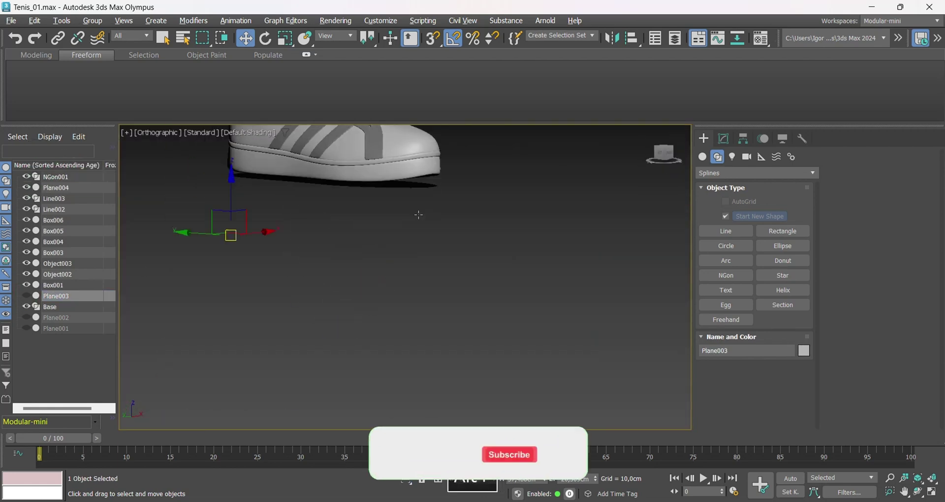
- Isolate the hexagon spline together with the sole plane and show them in the top view
{"action": "middle_click_drag", "start_coordinate": [372, 182], "coordinate": [398, 370]}
{"action": "scroll", "coordinate": [404, 257], "scroll_direction": "up", "scroll_amount": 5}
{"action": "left_click", "coordinate": [446, 272], "text": "ctrl"}
{"action": "key", "text": "alt+q"}
{"action": "left_click", "coordinate": [506, 272]}
{"action": "left_click", "coordinate": [424, 313]}
{"action": "left_click", "coordinate": [506, 258]}
{"action": "key", "text": "t"}
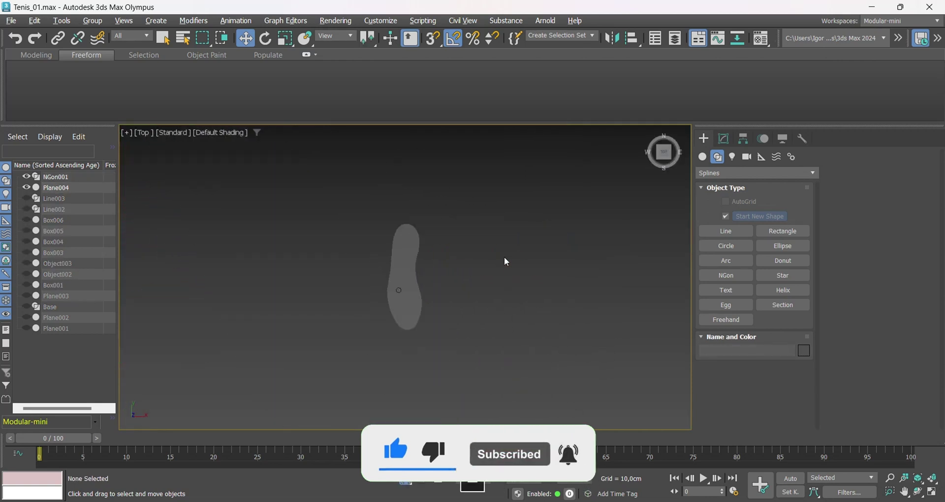
- Copy the hexagon with vertex snapping so that the copy shares the edge on its right side
{"action": "scroll", "coordinate": [404, 277], "scroll_direction": "up", "scroll_amount": 6}
{"action": "left_click", "coordinate": [409, 310]}
{"action": "scroll", "coordinate": [419, 316], "scroll_direction": "up", "scroll_amount": 3}
{"action": "middle_click_drag", "start_coordinate": [422, 317], "coordinate": [388, 318]}
{"action": "scroll", "coordinate": [389, 319], "scroll_direction": "up", "scroll_amount": 5}
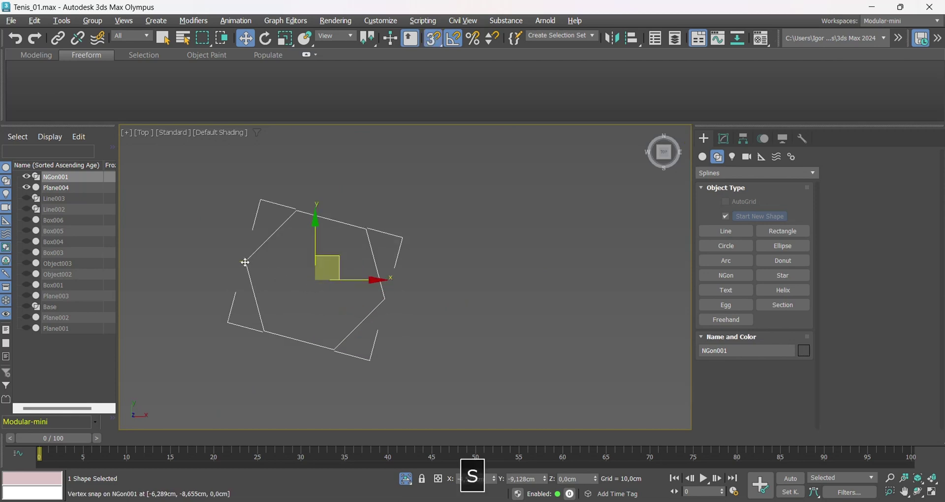
{"action": "left_click_drag", "start_coordinate": [246, 262], "coordinate": [366, 229], "text": "shift"}
{"action": "key", "text": "space"}
{"action": "middle_click_drag", "start_coordinate": [367, 229], "coordinate": [309, 232]}
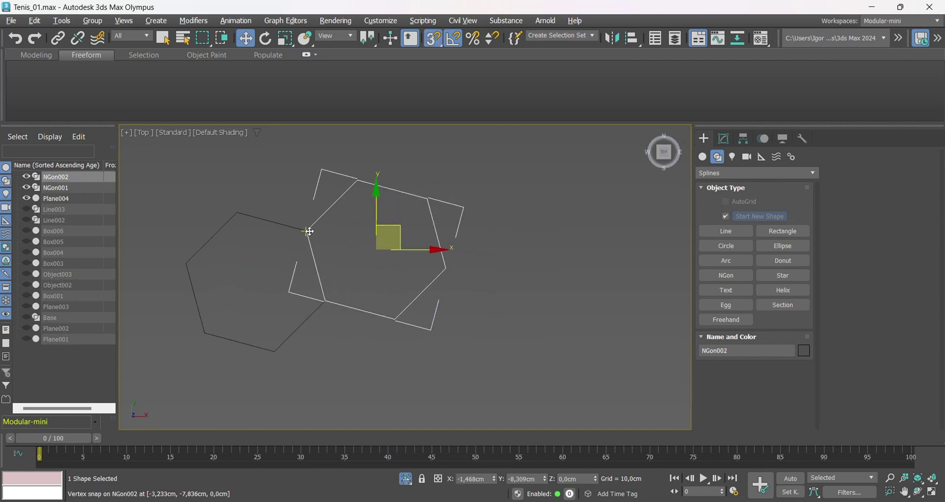
- Make two more snapped hexagon copies, one below and one above the existing pair, and turn vertex snapping off
{"action": "mouse_move", "coordinate": [309, 231]}
{"action": "left_mouse_down", "text": "shift"}
{"action": "mouse_move", "coordinate": [302, 333]}
{"action": "mouse_move", "coordinate": [277, 349]}
{"action": "left_mouse_up", "text": "shift"}
{"action": "key", "text": "space"}
{"action": "middle_click_drag", "start_coordinate": [318, 325], "coordinate": [364, 271]}
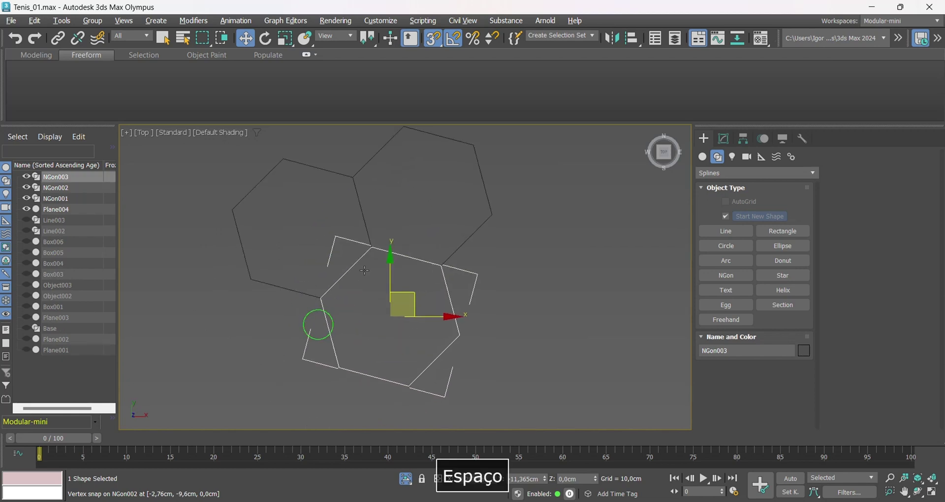
{"action": "scroll", "coordinate": [364, 271], "scroll_direction": "down", "scroll_amount": 2}
{"action": "mouse_move", "coordinate": [313, 164]}
{"action": "left_mouse_down", "text": "shift"}
{"action": "mouse_move", "coordinate": [280, 131]}
{"action": "mouse_move", "coordinate": [357, 203]}
{"action": "left_mouse_up", "text": "shift"}
{"action": "key", "text": "space"}
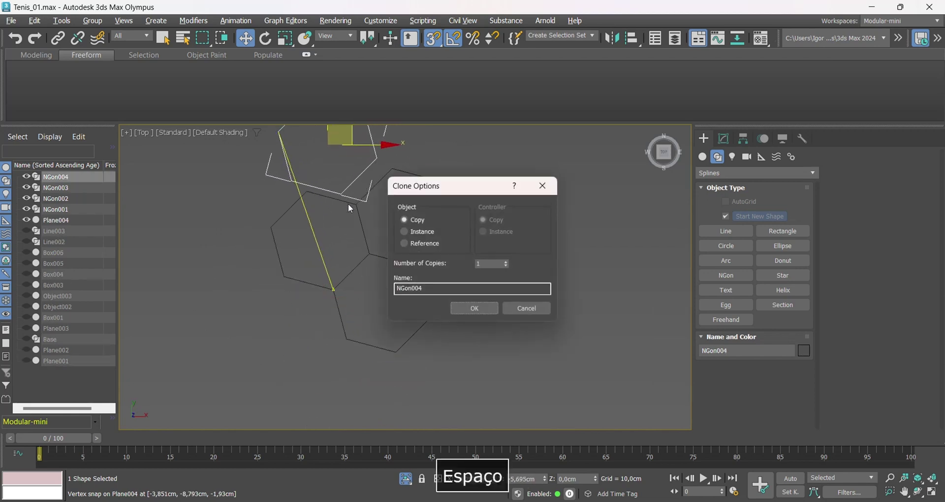
{"action": "scroll", "coordinate": [356, 204], "scroll_direction": "up", "scroll_amount": 3}
{"action": "scroll", "coordinate": [374, 218], "scroll_direction": "down", "scroll_amount": 4}
{"action": "key", "text": "s"}
{"action": "key", "text": "F3"}
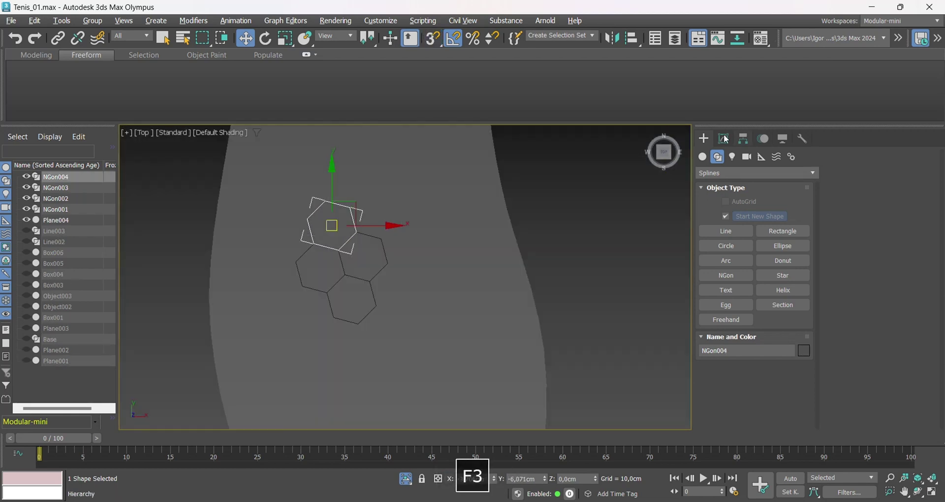
- Convert the selected hexagon to an editable spline and attach the other three hexagons to it
{"action": "left_click", "coordinate": [724, 139]}
{"action": "right_click", "coordinate": [386, 226]}
{"action": "mouse_move", "coordinate": [418, 393]}
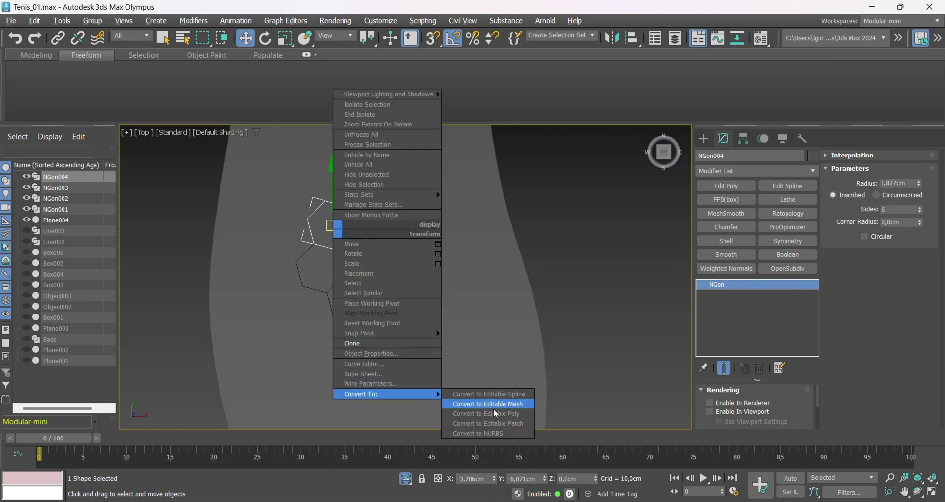
{"action": "left_click", "coordinate": [492, 407]}
{"action": "scroll", "coordinate": [850, 356], "scroll_direction": "down", "scroll_amount": 4}
{"action": "left_click", "coordinate": [853, 362]}
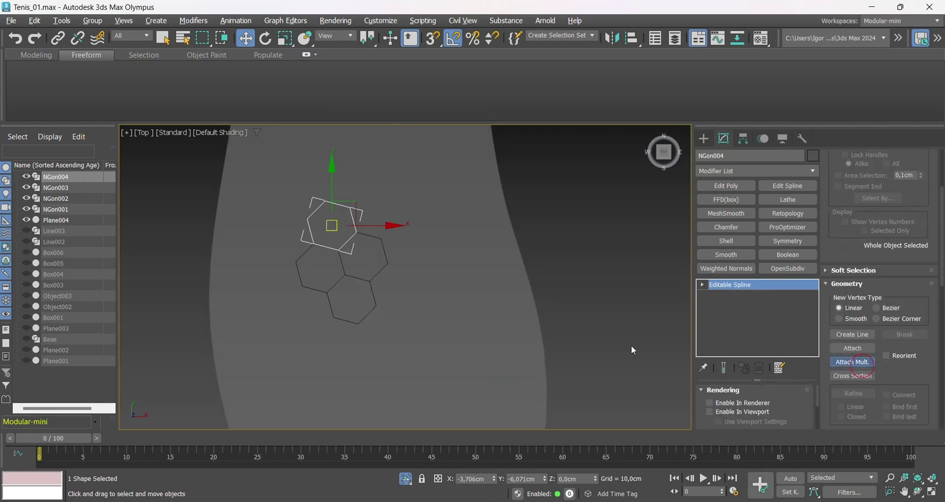
{"action": "key", "text": "ctrl+a"}
{"action": "left_click", "coordinate": [718, 341]}
- Copy the four-hexagon cluster upward with vertex snapping to continue the column, and attach both clusters into one spline
{"action": "key", "text": "s"}
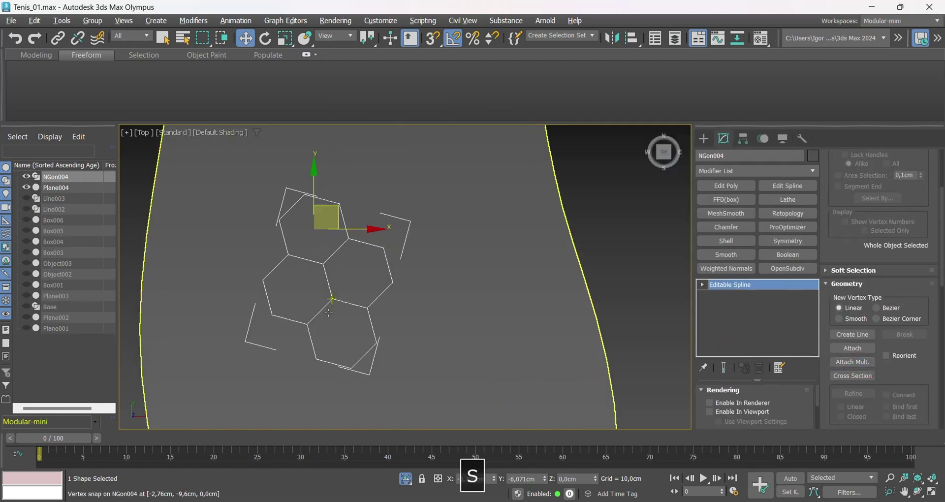
{"action": "mouse_move", "coordinate": [316, 360]}
{"action": "left_mouse_down", "text": "shift"}
{"action": "mouse_move", "coordinate": [344, 228]}
{"action": "mouse_move", "coordinate": [349, 239]}
{"action": "left_mouse_up", "text": "shift"}
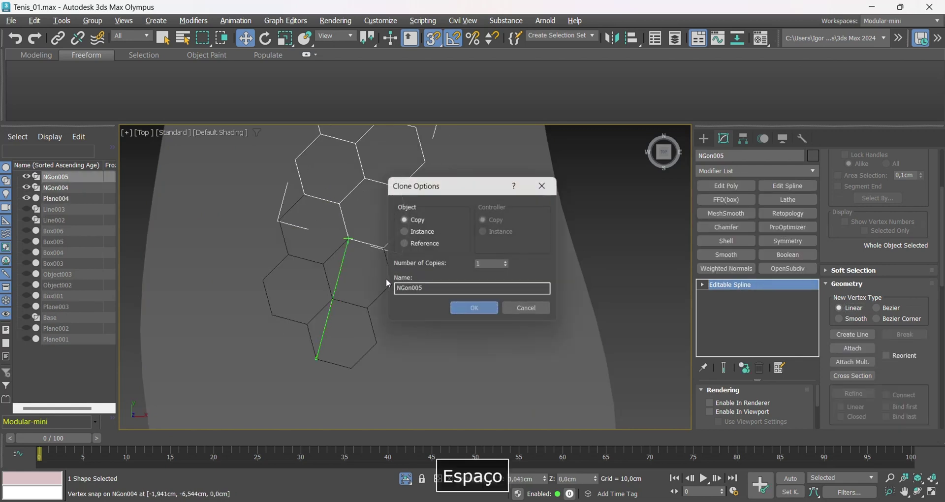
{"action": "key", "text": "space"}
{"action": "key", "text": "Return"}
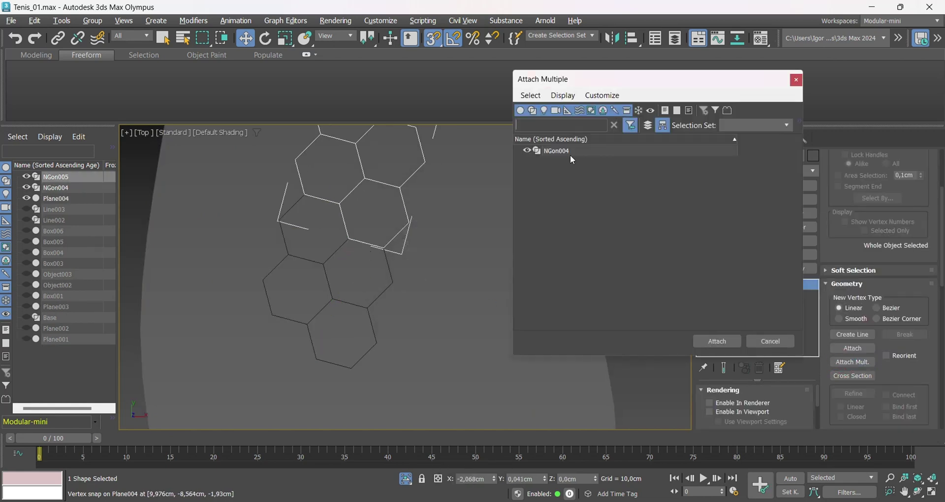
{"action": "left_click", "coordinate": [716, 341]}
- Copy the hexagon strip with vertex snapping so that the copy interlocks with its right side
{"action": "scroll", "coordinate": [325, 228], "scroll_direction": "down", "scroll_amount": 2}
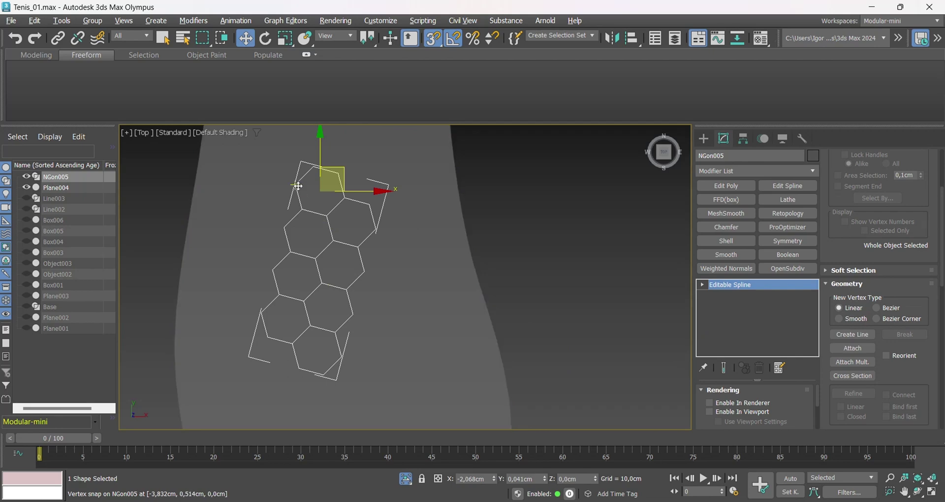
{"action": "left_click_drag", "start_coordinate": [295, 186], "coordinate": [362, 248], "text": "shift"}
{"action": "key", "text": "space"}
{"action": "middle_click_drag", "start_coordinate": [355, 241], "coordinate": [320, 167]}
- Isolate the two hexagon strips and snap a third copy against their right side
{"action": "left_click_drag", "start_coordinate": [394, 239], "coordinate": [391, 238], "text": "shift"}
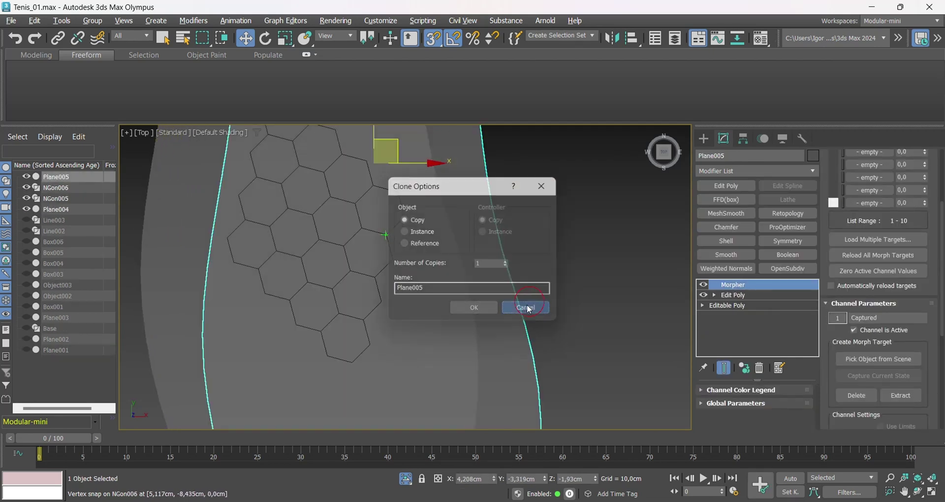
{"action": "left_click", "coordinate": [527, 309]}
{"action": "key", "text": "s"}
{"action": "left_click", "coordinate": [374, 231]}
{"action": "left_click", "coordinate": [302, 212], "text": "ctrl"}
{"action": "key", "text": "alt+q"}
{"action": "left_click", "coordinate": [338, 226]}
{"action": "left_click_drag", "start_coordinate": [249, 153], "coordinate": [386, 235], "text": "shift"}
{"action": "key", "text": "space"}
- Exit isolation and view the hexagon strips against the whole shoe from below and from the side
{"action": "key", "text": "alt+q"}
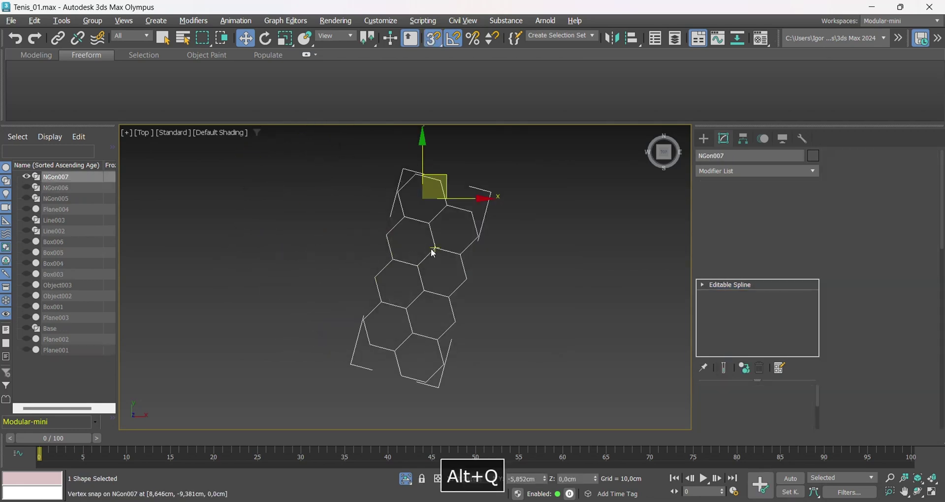
{"action": "scroll", "coordinate": [432, 253], "scroll_direction": "down", "scroll_amount": 4}
{"action": "middle_click_drag", "start_coordinate": [433, 253], "coordinate": [433, 207], "text": "alt"}
{"action": "key", "text": "s"}
{"action": "middle_click_drag", "start_coordinate": [490, 262], "coordinate": [448, 243], "text": "alt"}
{"action": "key", "text": "F3"}
{"action": "key", "text": "F3"}
{"action": "scroll", "coordinate": [407, 266], "scroll_direction": "up", "scroll_amount": 5}
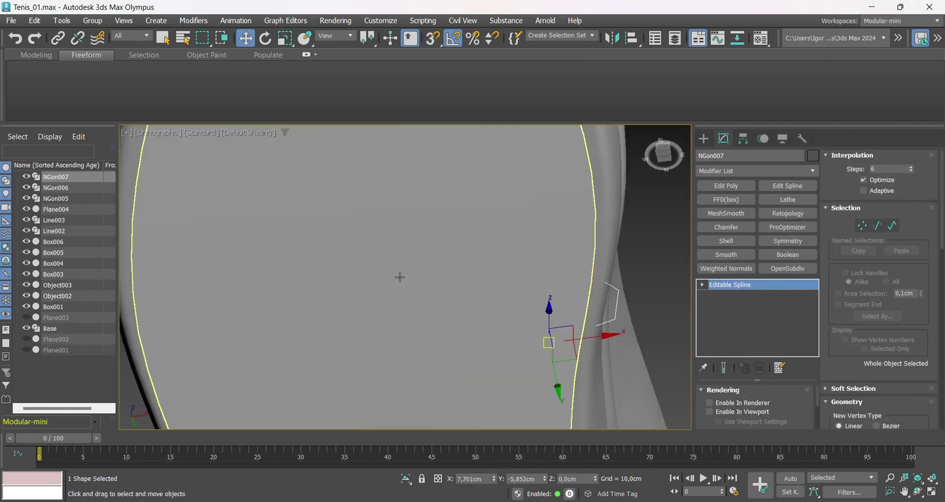
{"action": "scroll", "coordinate": [400, 276], "scroll_direction": "down", "scroll_amount": 5}
{"action": "middle_click_drag", "start_coordinate": [401, 276], "coordinate": [473, 282], "text": "alt"}
- Isolate the three hexagon strips together with the sole plane and show them in the top view
{"action": "left_click", "coordinate": [57, 350]}
{"action": "left_click", "coordinate": [56, 199], "text": "shift"}
{"action": "left_click", "coordinate": [76, 395]}
{"action": "left_click", "coordinate": [62, 177]}
{"action": "left_click", "coordinate": [61, 199], "text": "shift"}
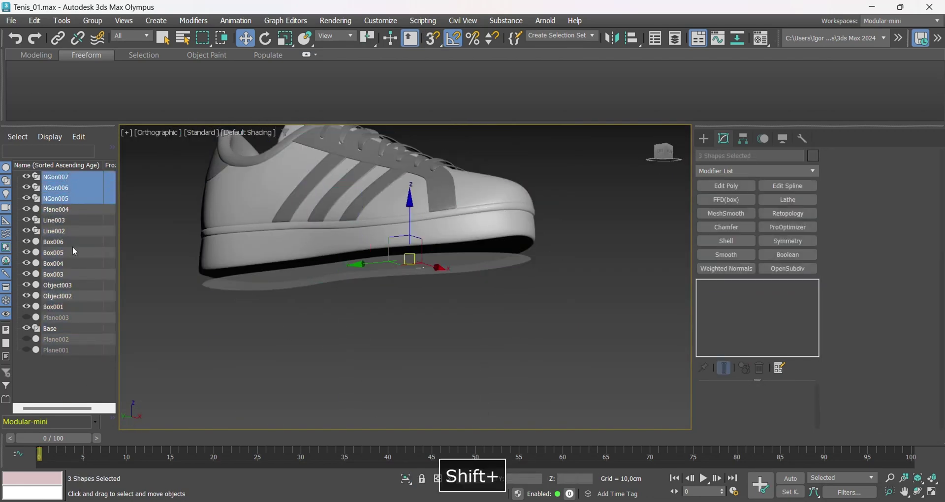
{"action": "left_click", "coordinate": [500, 264], "text": "ctrl"}
{"action": "key", "text": "alt+q"}
{"action": "key", "text": "t"}
{"action": "key", "text": "z"}
- Copy a hexagon strip once more and snap the copy onto the edge of the existing strips
{"action": "left_click", "coordinate": [422, 246]}
{"action": "key", "text": "space"}
{"action": "mouse_move", "coordinate": [423, 247]}
{"action": "left_mouse_down", "text": "shift"}
{"action": "mouse_move", "coordinate": [495, 302]}
{"action": "mouse_move", "coordinate": [410, 249]}
{"action": "left_mouse_up", "text": "shift"}
{"action": "scroll", "coordinate": [476, 286], "scroll_direction": "up", "scroll_amount": 5}
{"action": "key", "text": "s"}
{"action": "key", "text": "s"}
- Attach all hexagon strips into a single spline patch
{"action": "scroll", "coordinate": [451, 268], "scroll_direction": "down", "scroll_amount": 10}
{"action": "left_click", "coordinate": [863, 409]}
{"action": "key", "text": "ctrl+a"}
{"action": "left_click", "coordinate": [731, 346]}
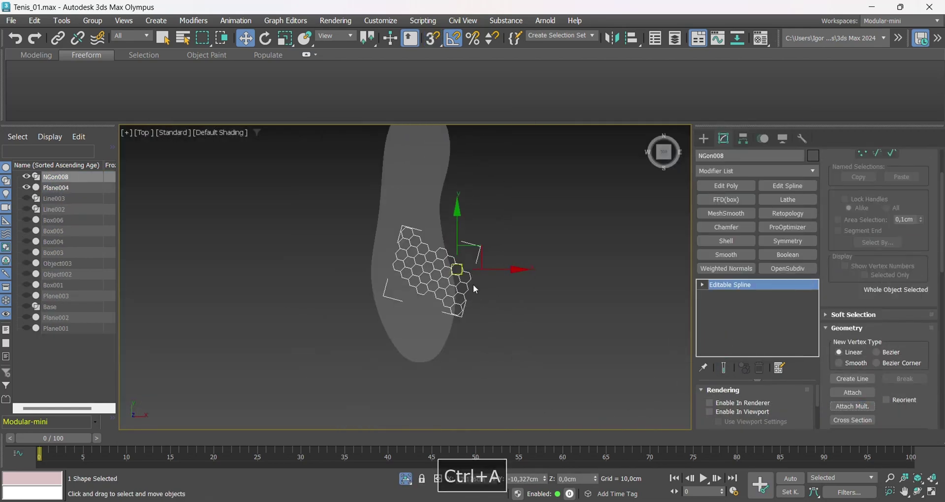
- Move the hexagon patch toward the sole's upper end and snap a copy of it onto its lower left side
{"action": "middle_click_drag", "start_coordinate": [473, 285], "coordinate": [496, 319]}
{"action": "left_click_drag", "start_coordinate": [488, 306], "coordinate": [489, 162]}
{"action": "scroll", "coordinate": [489, 163], "scroll_direction": "up", "scroll_amount": 5}
{"action": "middle_click_drag", "start_coordinate": [489, 162], "coordinate": [562, 252]}
{"action": "left_click_drag", "start_coordinate": [445, 161], "coordinate": [373, 250], "text": "shift"}
{"action": "key", "text": "space"}
{"action": "scroll", "coordinate": [509, 340], "scroll_direction": "up", "scroll_amount": 6}
{"action": "key", "text": "s"}
{"action": "left_click_drag", "start_coordinate": [489, 310], "coordinate": [673, 201]}
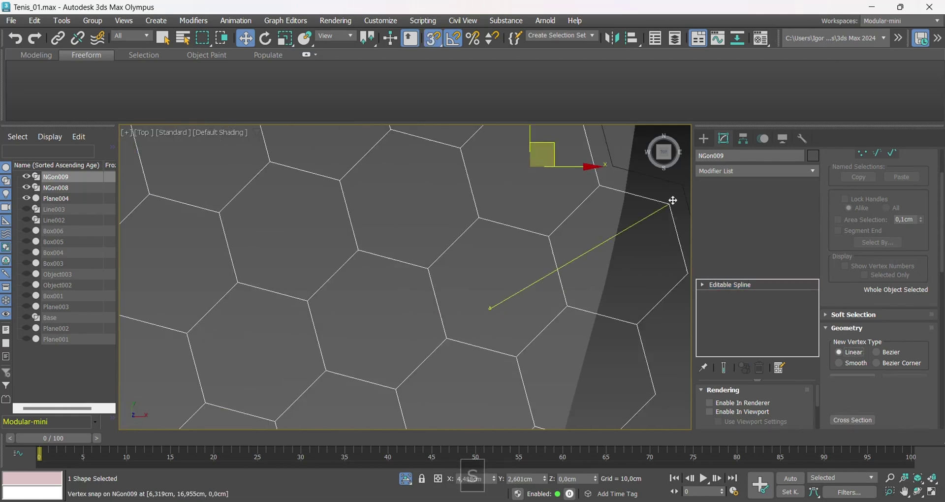
{"action": "key", "text": "s"}
- Attach the original hexagon patch to its new copy
{"action": "scroll", "coordinate": [591, 216], "scroll_direction": "down", "scroll_amount": 10}
{"action": "left_click", "coordinate": [853, 393]}
{"action": "left_click", "coordinate": [589, 224]}
- Copy the combined hexagon patch down the sole and snap it onto the edge of the existing pattern
{"action": "scroll", "coordinate": [585, 231], "scroll_direction": "up", "scroll_amount": 3}
{"action": "left_click_drag", "start_coordinate": [571, 323], "coordinate": [572, 295], "text": "shift"}
{"action": "key", "text": "space"}
{"action": "scroll", "coordinate": [572, 308], "scroll_direction": "up", "scroll_amount": 6}
{"action": "key", "text": "s"}
{"action": "key", "text": "s"}
- Snap another copy of the combined patch below the previous one, over the left side of the sole's lower end
{"action": "scroll", "coordinate": [554, 241], "scroll_direction": "down", "scroll_amount": 8}
{"action": "mouse_move", "coordinate": [555, 244]}
{"action": "left_mouse_down", "text": "shift"}
{"action": "mouse_move", "coordinate": [522, 320]}
{"action": "mouse_move", "coordinate": [539, 293]}
{"action": "left_mouse_up", "text": "shift"}
{"action": "scroll", "coordinate": [522, 319], "scroll_direction": "up", "scroll_amount": 6}
{"action": "key", "text": "s"}
{"action": "key", "text": "s"}
{"action": "scroll", "coordinate": [517, 303], "scroll_direction": "down", "scroll_amount": 8}
{"action": "key", "text": "F3"}
{"action": "key", "text": "F3"}
{"action": "middle_click_drag", "start_coordinate": [555, 260], "coordinate": [542, 274]}
{"action": "scroll", "coordinate": [513, 328], "scroll_direction": "up", "scroll_amount": 3}
{"action": "middle_click_drag", "start_coordinate": [512, 329], "coordinate": [459, 287]}
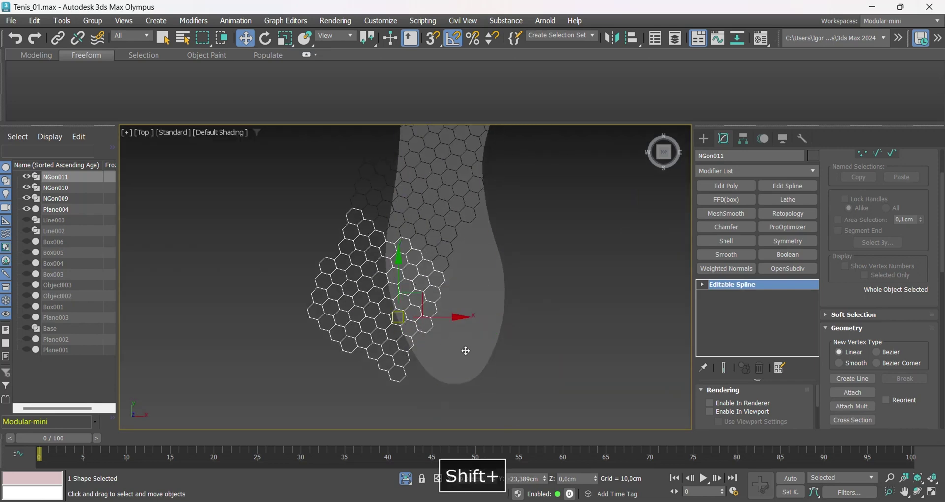
- Copy the lower left patch to the lower right and snap it so that it covers the sole's bottom end
{"action": "left_click_drag", "start_coordinate": [401, 319], "coordinate": [502, 391], "text": "shift"}
{"action": "key", "text": "space"}
{"action": "scroll", "coordinate": [450, 285], "scroll_direction": "up", "scroll_amount": 6}
{"action": "left_click_drag", "start_coordinate": [464, 277], "coordinate": [436, 243]}
{"action": "key", "text": "s"}
{"action": "scroll", "coordinate": [437, 245], "scroll_direction": "down", "scroll_amount": 8}
- Copy the bottom patch up to the sole's right side and snap it into the surrounding hexagon pattern
{"action": "mouse_move", "coordinate": [483, 333]}
{"action": "left_mouse_down", "text": "shift"}
{"action": "mouse_move", "coordinate": [518, 251]}
{"action": "mouse_move", "coordinate": [531, 259]}
{"action": "left_mouse_up", "text": "shift"}
{"action": "key", "text": "space"}
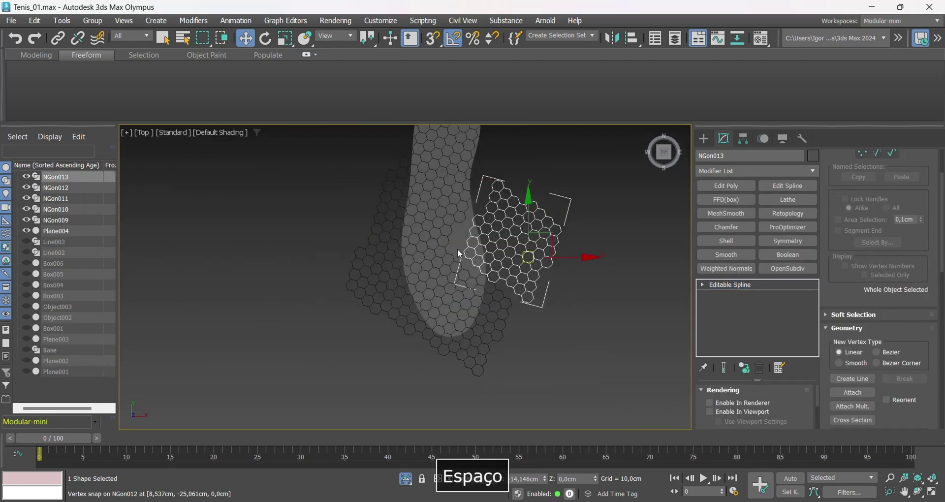
{"action": "scroll", "coordinate": [457, 246], "scroll_direction": "up", "scroll_amount": 6}
{"action": "key", "text": "s"}
{"action": "mouse_move", "coordinate": [476, 304]}
{"action": "left_mouse_down"}
{"action": "mouse_move", "coordinate": [433, 306]}
{"action": "mouse_move", "coordinate": [424, 297]}
{"action": "left_mouse_up"}
- Delete two redundant hexagon splines from the right-side patch where it meets the existing pattern
{"action": "key", "text": "3"}
{"action": "left_click", "coordinate": [466, 204]}
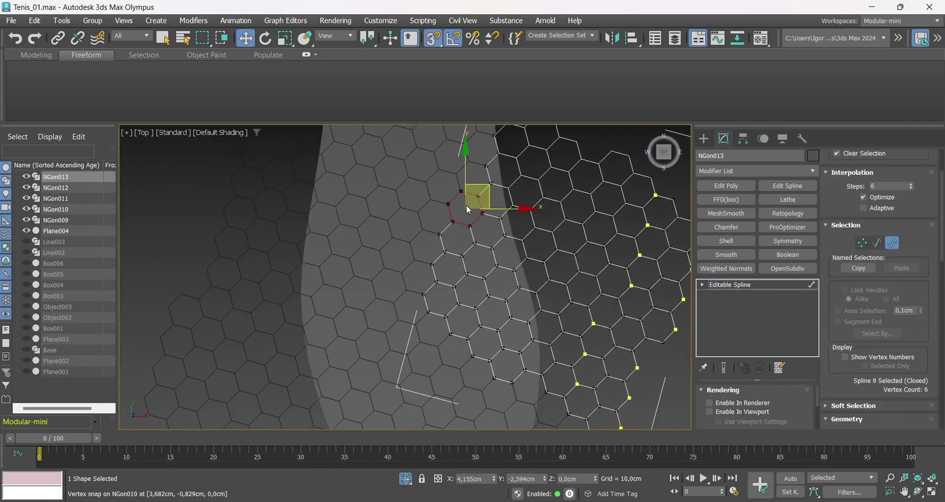
{"action": "key", "text": "Delete"}
{"action": "middle_click_drag", "start_coordinate": [478, 189], "coordinate": [431, 307]}
{"action": "key", "text": "s"}
{"action": "left_click", "coordinate": [493, 209]}
{"action": "key", "text": "Delete"}
- Copy a single hexagon within the upper patch and snap it into the gap at the sole's upper end
{"action": "middle_click_drag", "start_coordinate": [490, 213], "coordinate": [507, 271]}
{"action": "scroll", "coordinate": [500, 245], "scroll_direction": "down", "scroll_amount": 4}
{"action": "scroll", "coordinate": [454, 165], "scroll_direction": "up", "scroll_amount": 6}
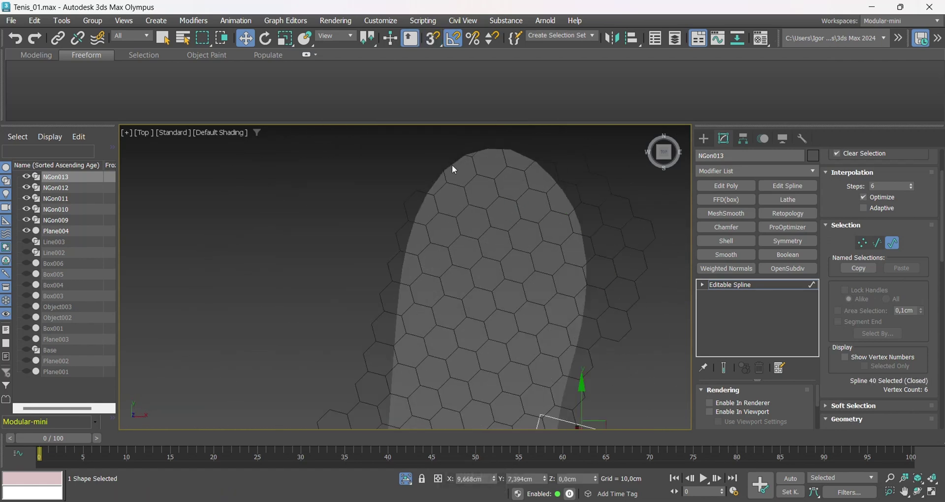
{"action": "scroll", "coordinate": [460, 143], "scroll_direction": "down", "scroll_amount": 4}
{"action": "key", "text": "3"}
{"action": "scroll", "coordinate": [459, 136], "scroll_direction": "up", "scroll_amount": 6}
{"action": "left_click", "coordinate": [462, 197]}
{"action": "key", "text": "3"}
{"action": "left_click", "coordinate": [468, 223]}
{"action": "key", "text": "space"}
{"action": "mouse_move", "coordinate": [466, 248]}
{"action": "left_mouse_down", "text": "shift"}
{"action": "mouse_move", "coordinate": [419, 197]}
{"action": "mouse_move", "coordinate": [492, 228]}
{"action": "left_mouse_up", "text": "shift"}
{"action": "scroll", "coordinate": [424, 212], "scroll_direction": "up", "scroll_amount": 5}
{"action": "key", "text": "s"}
{"action": "key", "text": "s"}
{"action": "scroll", "coordinate": [492, 228], "scroll_direction": "down", "scroll_amount": 10}
{"action": "key", "text": "3"}
- Attach the four remaining hexagon patches to the upper patch, forming one grid spline
{"action": "left_click", "coordinate": [857, 406]}
{"action": "left_click", "coordinate": [587, 162]}
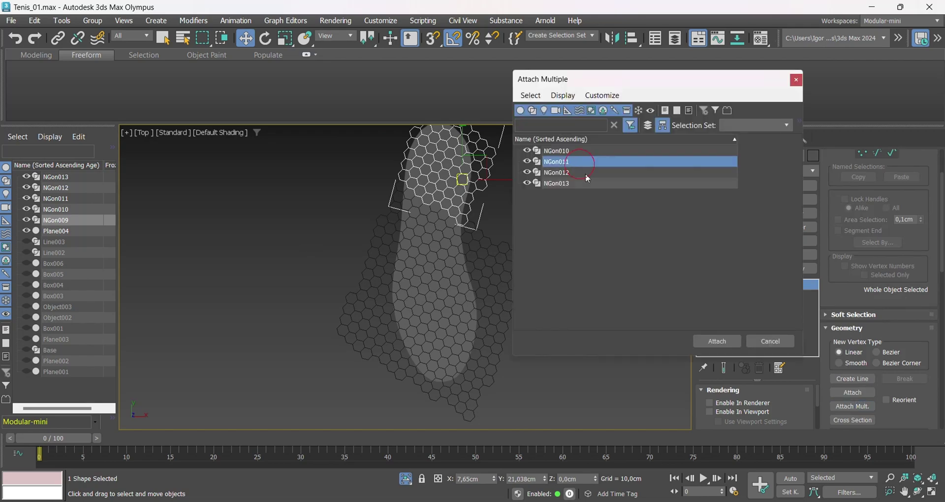
{"action": "key", "text": "ctrl+a"}
{"action": "left_click", "coordinate": [715, 341]}
- Examine the hexagon coverage over the sole in 3D, then select the sole plane and compare it with its Morpher off and on
{"action": "scroll", "coordinate": [536, 367], "scroll_direction": "down", "scroll_amount": 3}
{"action": "scroll", "coordinate": [485, 220], "scroll_direction": "up", "scroll_amount": 9}
{"action": "scroll", "coordinate": [487, 222], "scroll_direction": "down", "scroll_amount": 6}
{"action": "key", "text": "F3"}
{"action": "key", "text": "F3"}
{"action": "middle_click_drag", "start_coordinate": [539, 308], "coordinate": [594, 316], "text": "alt"}
{"action": "scroll", "coordinate": [564, 305], "scroll_direction": "up", "scroll_amount": 4}
{"action": "left_click", "coordinate": [519, 297]}
{"action": "scroll", "coordinate": [586, 306], "scroll_direction": "down", "scroll_amount": 3}
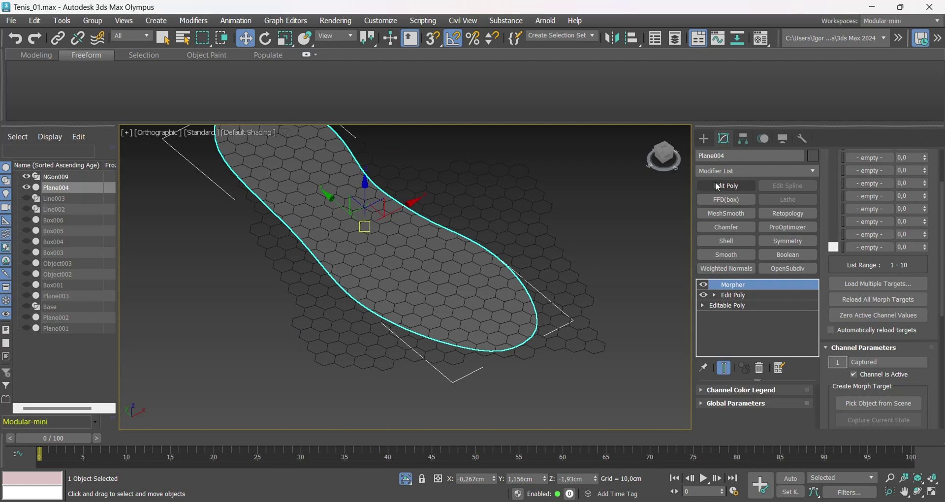
{"action": "key", "text": "F3"}
{"action": "key", "text": "F3"}
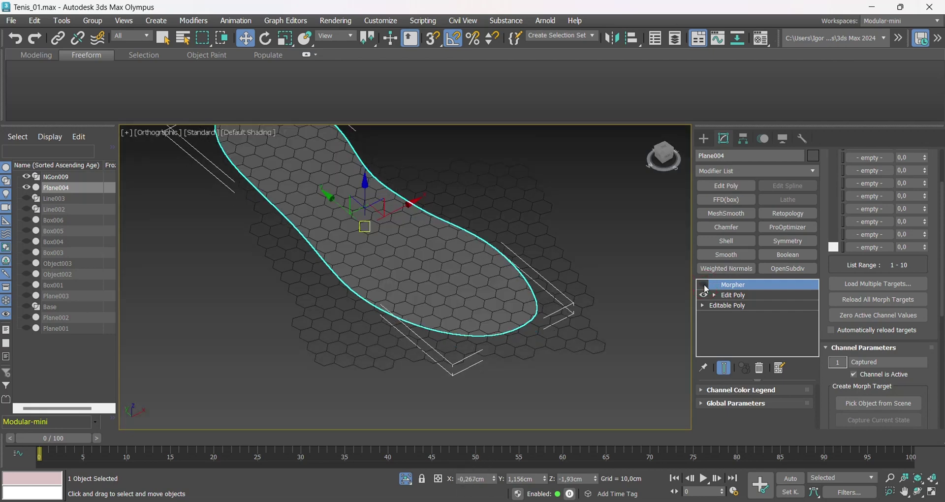
- Create a linear shape from the sole plane's border edges using a temporary Edit Poly modifier, and delete that modifier
{"action": "left_click", "coordinate": [726, 186]}
{"action": "key", "text": "3"}
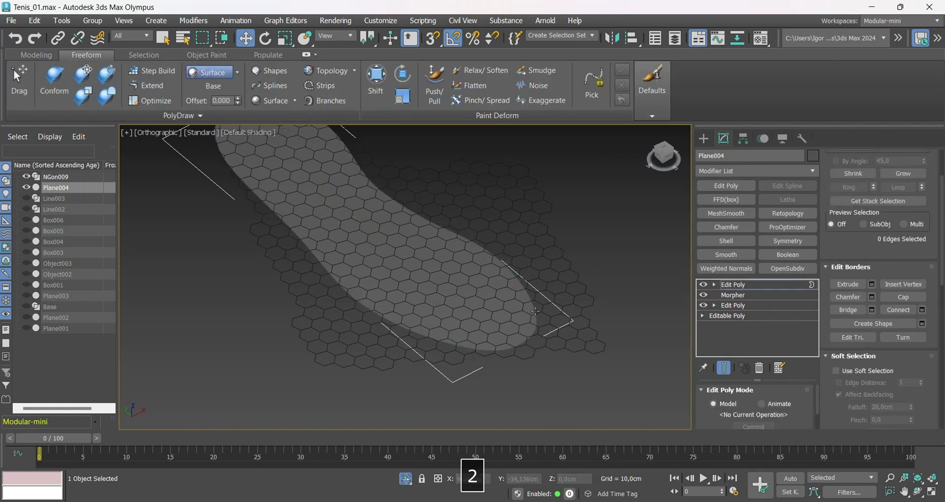
{"action": "key", "text": "F3"}
{"action": "right_click", "coordinate": [523, 294]}
{"action": "left_click", "coordinate": [497, 407]}
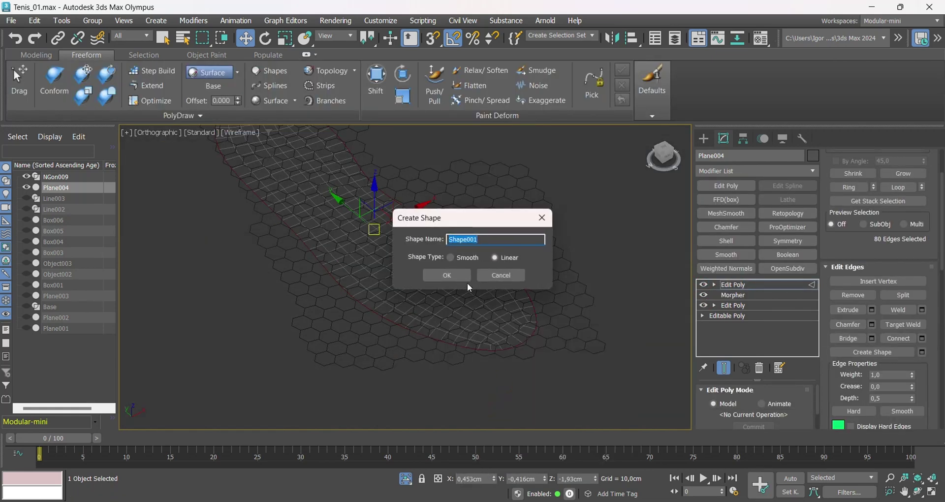
{"action": "key", "text": "Return"}
{"action": "key", "text": "F3"}
{"action": "right_click", "coordinate": [739, 285]}
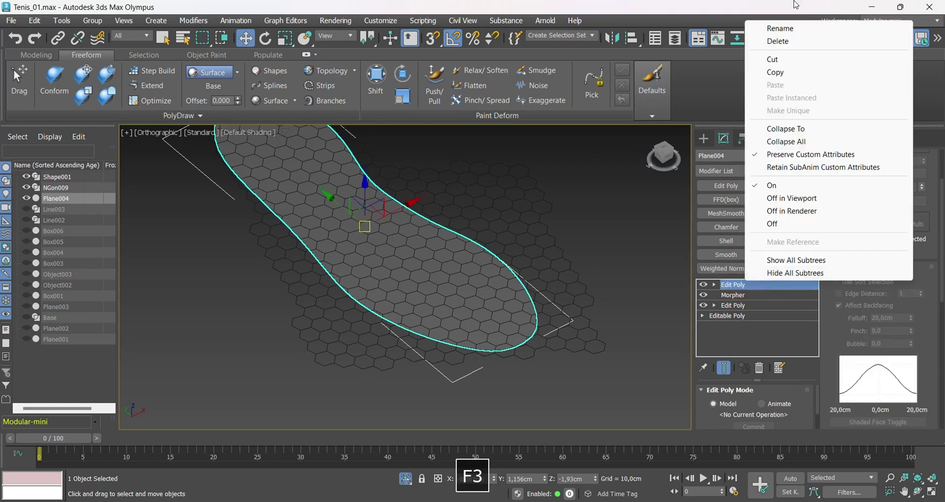
{"action": "left_click", "coordinate": [778, 42]}
- Outline the sole border shape's spline slightly outward to form a narrow closed band
{"action": "left_click", "coordinate": [57, 177]}
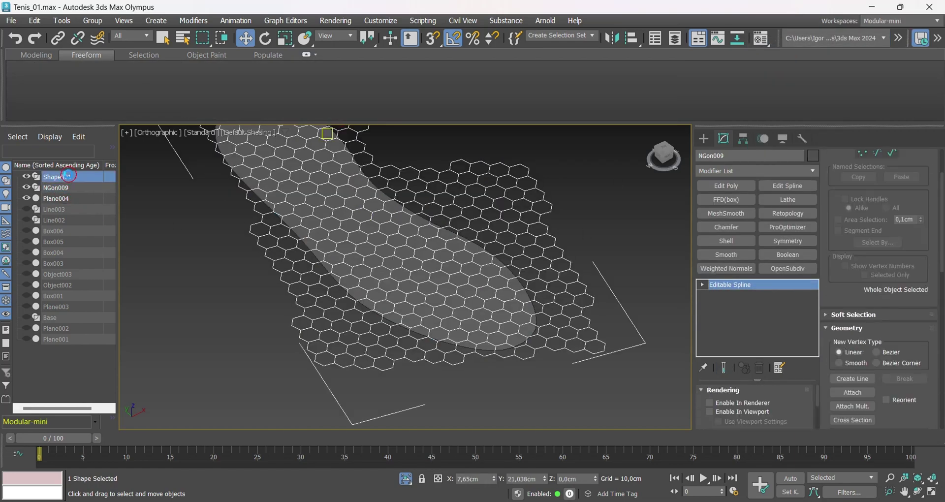
{"action": "key", "text": "F3"}
{"action": "key", "text": "F3"}
{"action": "middle_click_drag", "start_coordinate": [541, 327], "coordinate": [546, 330], "text": "alt"}
{"action": "key", "text": "3"}
{"action": "scroll", "coordinate": [536, 322], "scroll_direction": "up", "scroll_amount": 4}
{"action": "left_click", "coordinate": [535, 323]}
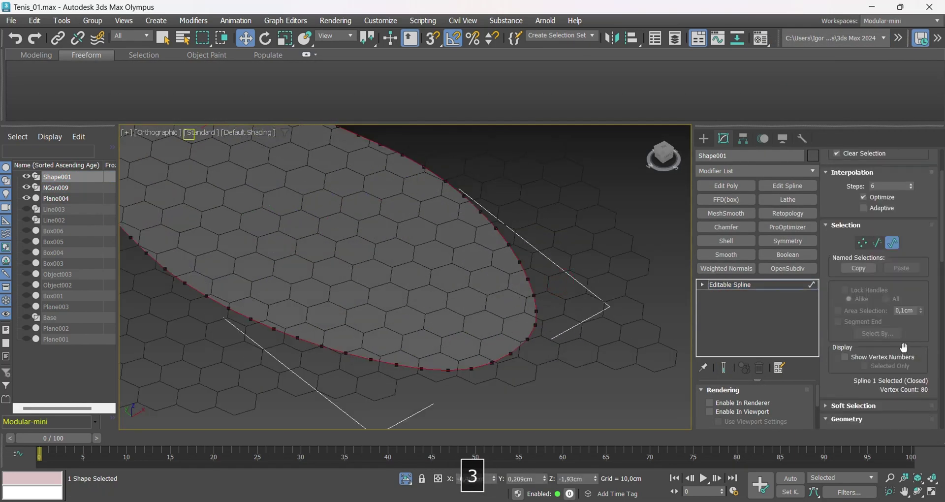
{"action": "scroll", "coordinate": [905, 350], "scroll_direction": "down", "scroll_amount": 5}
{"action": "scroll", "coordinate": [905, 350], "scroll_direction": "down", "scroll_amount": 5}
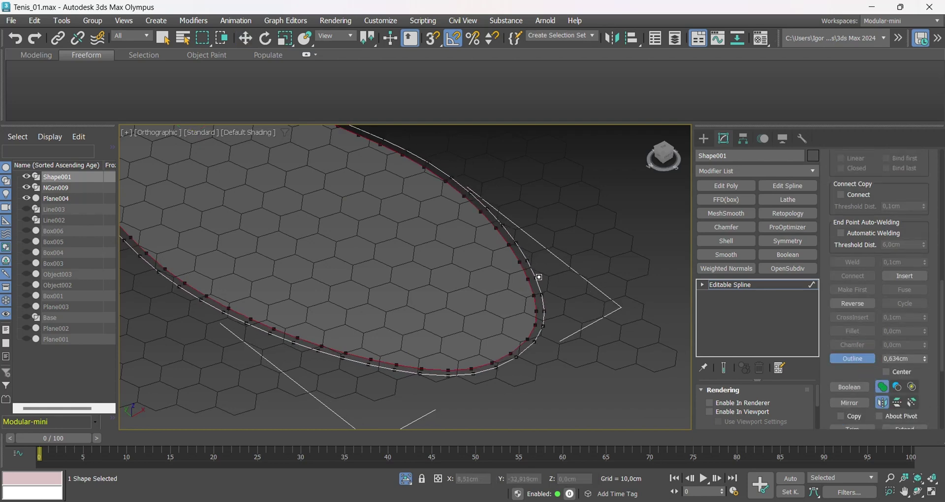
- Extrude the outlined sole border 7 cm
{"action": "left_click", "coordinate": [722, 167]}
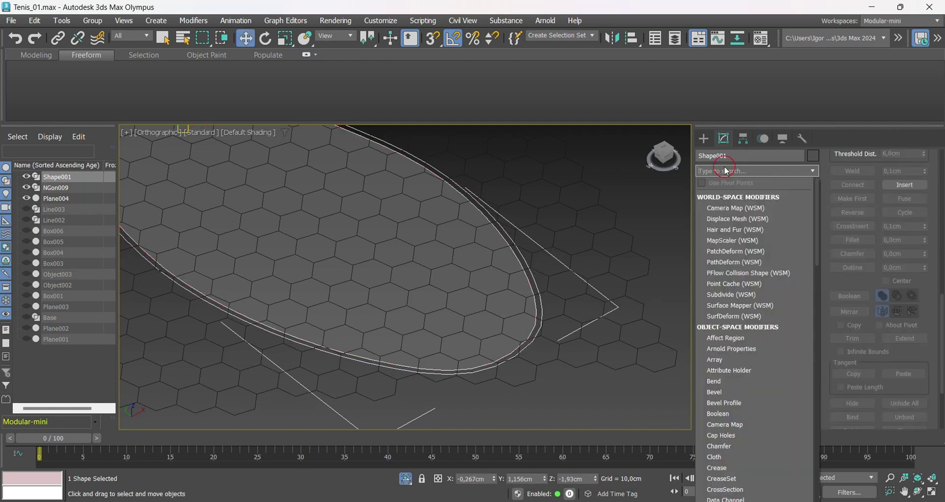
{"action": "type", "text": "ex"}
{"action": "key", "text": "Return"}
{"action": "scroll", "coordinate": [498, 347], "scroll_direction": "down", "scroll_amount": 2}
{"action": "middle_click_drag", "start_coordinate": [498, 348], "coordinate": [488, 342], "text": "alt"}
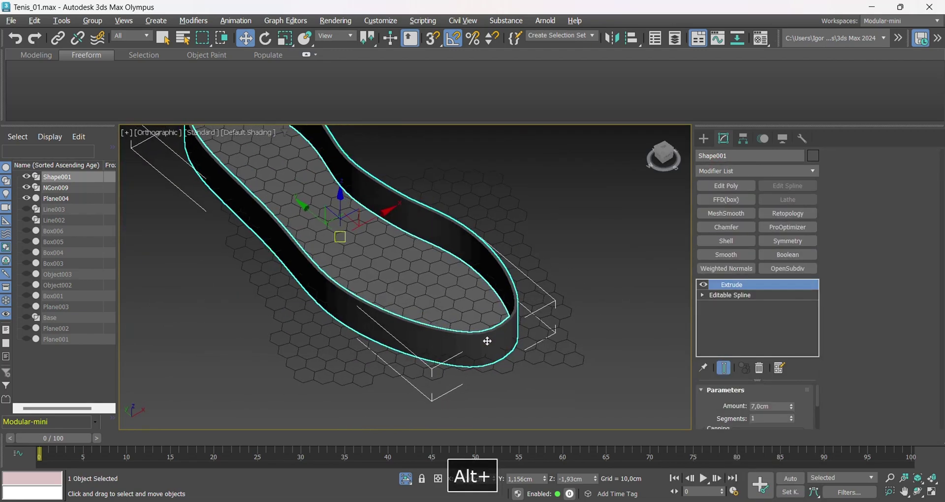
- Convert the hexagon grid spline to an editable poly
{"action": "left_click", "coordinate": [563, 319]}
{"action": "key", "text": "ctrl+t"}
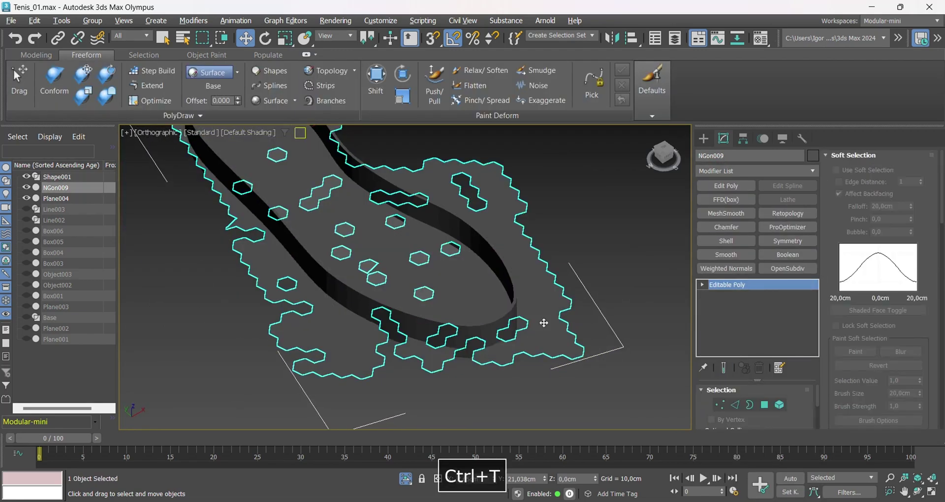
- Examine the hexagon mesh from the top with edged faces shown, looking for missing and malformed cells
{"action": "middle_click_drag", "start_coordinate": [545, 324], "coordinate": [492, 327], "text": "alt"}
{"action": "key", "text": "F3"}
{"action": "key", "text": "F3"}
{"action": "key", "text": "F3"}
{"action": "key", "text": "F3"}
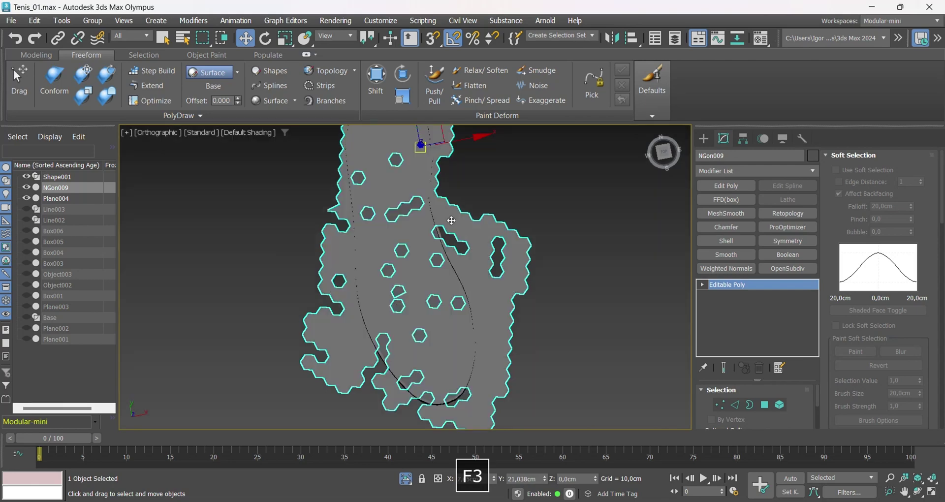
{"action": "mouse_move", "coordinate": [466, 236]}
{"action": "middle_mouse_down", "text": "alt"}
{"action": "mouse_move", "coordinate": [500, 270]}
{"action": "mouse_move", "coordinate": [481, 268]}
{"action": "middle_mouse_up", "text": "alt"}
{"action": "key", "text": "t"}
{"action": "key", "text": "z"}
{"action": "scroll", "coordinate": [413, 275], "scroll_direction": "up", "scroll_amount": 5}
{"action": "key", "text": "F3"}
{"action": "key", "text": "F3"}
{"action": "key", "text": "F3"}
{"action": "scroll", "coordinate": [481, 268], "scroll_direction": "up", "scroll_amount": 3}
{"action": "key", "text": "F3"}
{"action": "key", "text": "F4"}
{"action": "scroll", "coordinate": [606, 327], "scroll_direction": "down", "scroll_amount": 3}
{"action": "middle_click_drag", "start_coordinate": [553, 324], "coordinate": [552, 301]}
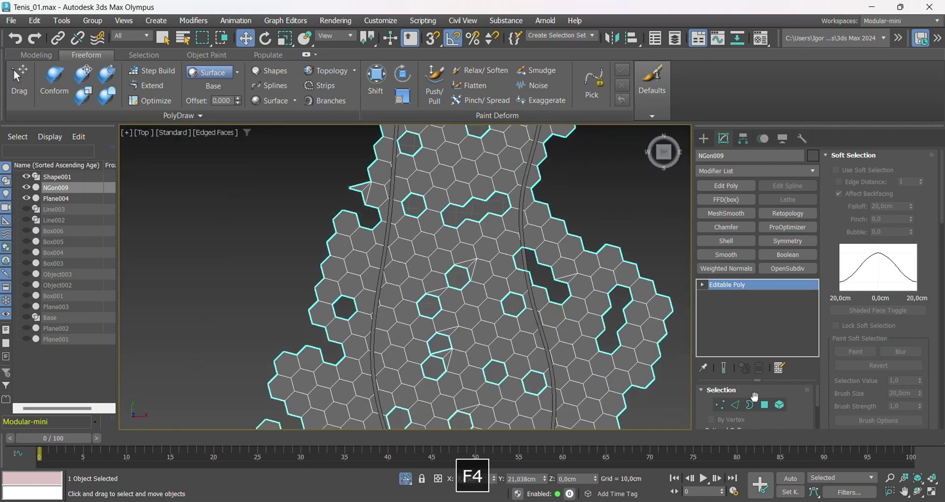
- Delete the malformed hexagon elements in the middle of the sole
{"action": "scroll", "coordinate": [619, 334], "scroll_direction": "up", "scroll_amount": 4}
{"action": "left_click", "coordinate": [544, 258]}
{"action": "key", "text": "Delete"}
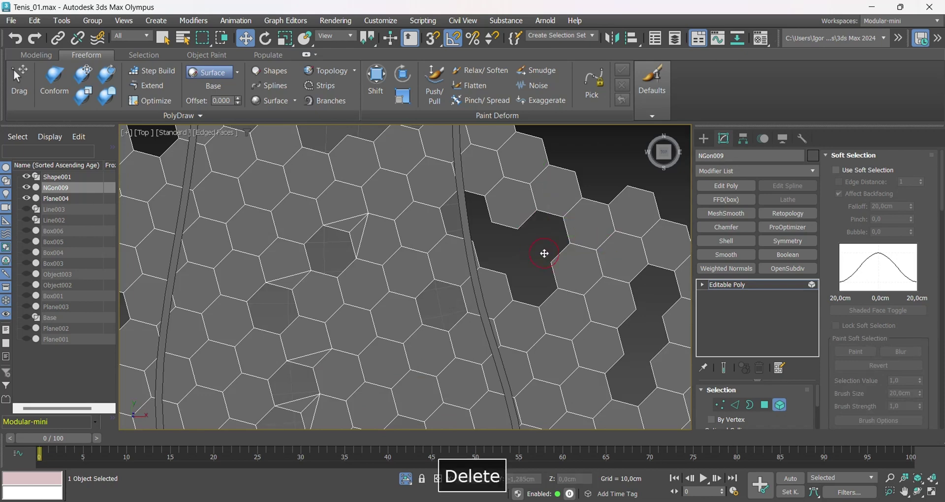
{"action": "scroll", "coordinate": [466, 276], "scroll_direction": "down", "scroll_amount": 2}
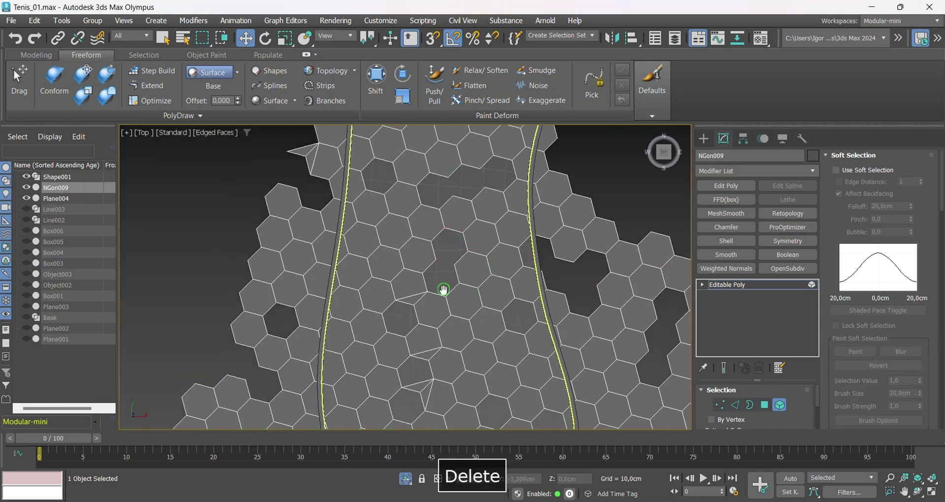
{"action": "middle_click_drag", "start_coordinate": [443, 289], "coordinate": [468, 233]}
{"action": "left_click", "coordinate": [452, 334]}
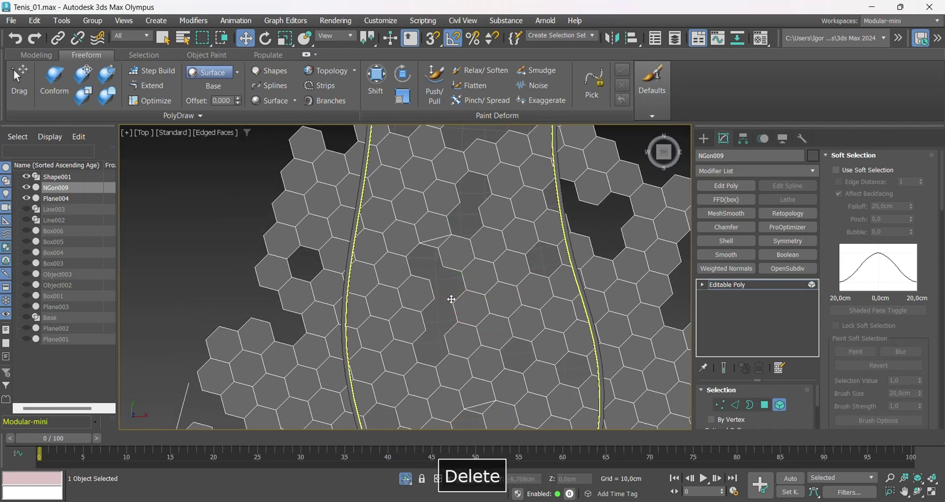
{"action": "scroll", "coordinate": [439, 241], "scroll_direction": "down", "scroll_amount": 1}
{"action": "middle_click_drag", "start_coordinate": [458, 225], "coordinate": [445, 312]}
{"action": "scroll", "coordinate": [491, 192], "scroll_direction": "down", "scroll_amount": 1}
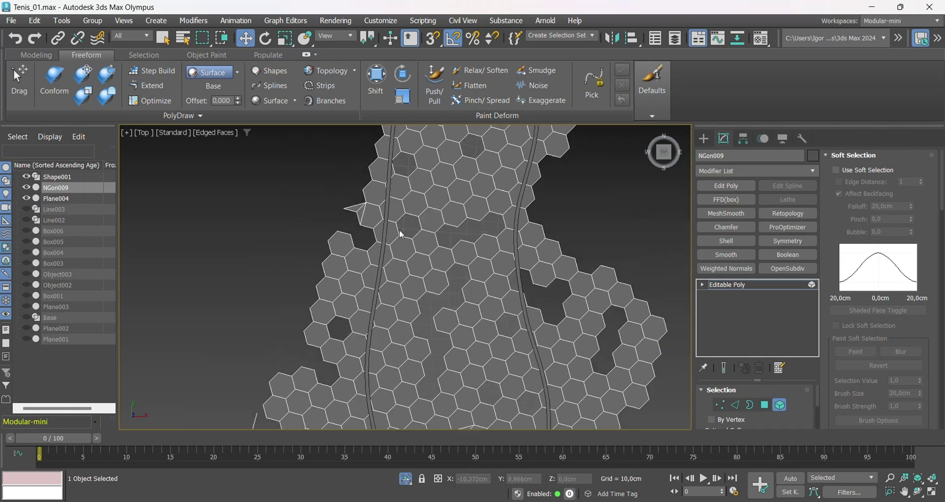
- Delete the malformed hexagon elements toward the lower tip of the sole
{"action": "mouse_move", "coordinate": [491, 193]}
{"action": "middle_mouse_down"}
{"action": "mouse_move", "coordinate": [483, 334]}
{"action": "mouse_move", "coordinate": [482, 191]}
{"action": "middle_mouse_up"}
{"action": "scroll", "coordinate": [450, 326], "scroll_direction": "up", "scroll_amount": 4}
{"action": "left_click", "coordinate": [455, 305]}
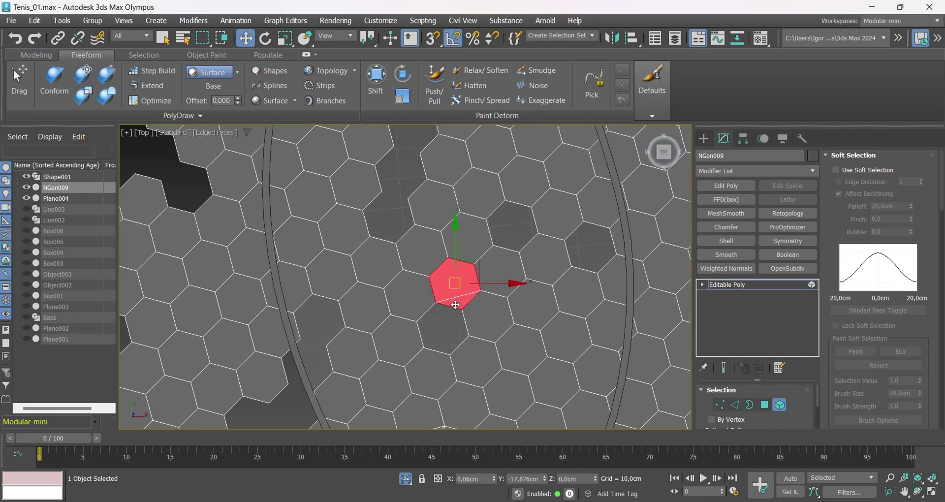
{"action": "scroll", "coordinate": [461, 301], "scroll_direction": "down", "scroll_amount": 1}
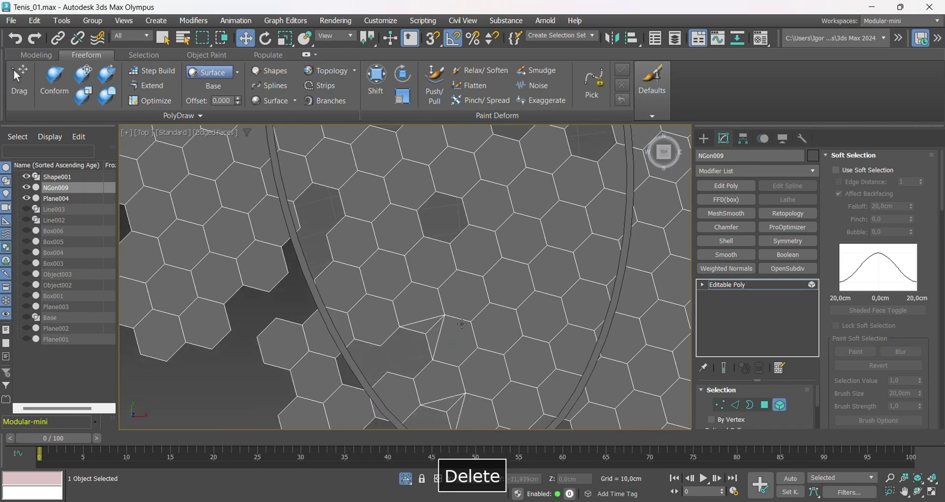
{"action": "left_click", "coordinate": [447, 295]}
{"action": "middle_click_drag", "start_coordinate": [461, 345], "coordinate": [465, 289]}
{"action": "left_click", "coordinate": [465, 289]}
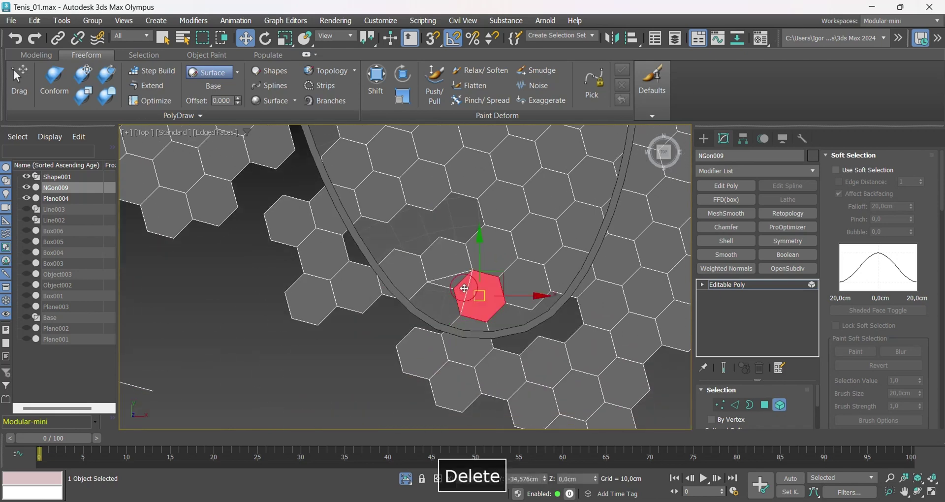
{"action": "scroll", "coordinate": [458, 294], "scroll_direction": "down", "scroll_amount": 4}
{"action": "scroll", "coordinate": [595, 295], "scroll_direction": "up", "scroll_amount": 3}
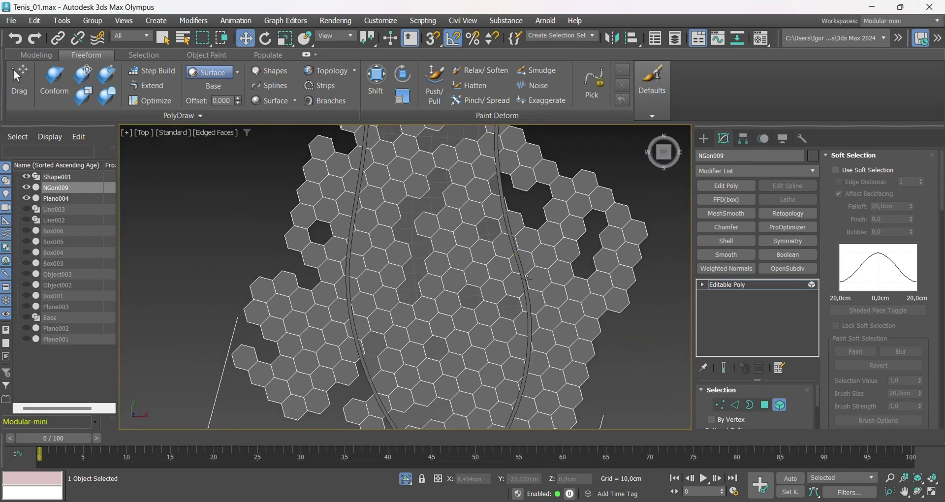
- Clone intact hexagons as elements with vertex snapping into the gap just below the sole's waist
{"action": "scroll", "coordinate": [594, 295], "scroll_direction": "down", "scroll_amount": 1}
{"action": "scroll", "coordinate": [475, 238], "scroll_direction": "up", "scroll_amount": 4}
{"action": "left_click", "coordinate": [448, 232]}
{"action": "scroll", "coordinate": [448, 232], "scroll_direction": "up", "scroll_amount": 4}
{"action": "middle_click_drag", "start_coordinate": [448, 232], "coordinate": [443, 257]}
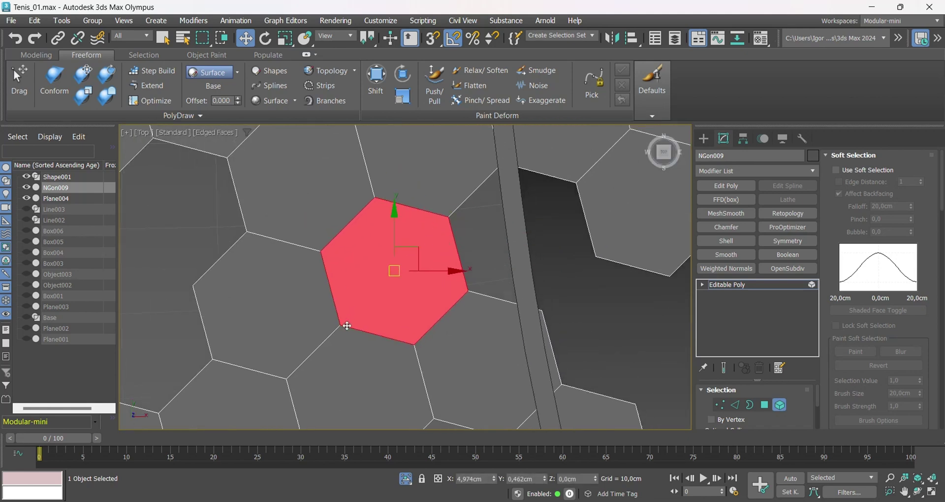
{"action": "left_click_drag", "start_coordinate": [348, 323], "coordinate": [469, 292], "text": "ctrl+shift"}
{"action": "key", "text": "space"}
{"action": "middle_click_drag", "start_coordinate": [512, 309], "coordinate": [511, 170]}
{"action": "scroll", "coordinate": [511, 170], "scroll_direction": "down", "scroll_amount": 3}
{"action": "left_click_drag", "start_coordinate": [391, 309], "coordinate": [453, 292], "text": "ctrl+shift"}
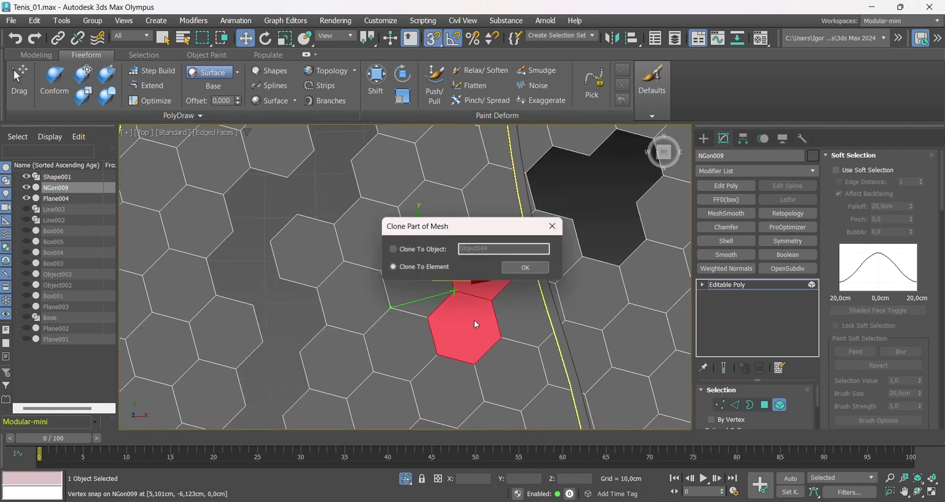
- Clone single hexagons as elements into the neighbouring gaps in the middle of the sole, and delete the surplus copy
{"action": "middle_click_drag", "start_coordinate": [336, 245], "coordinate": [417, 279]}
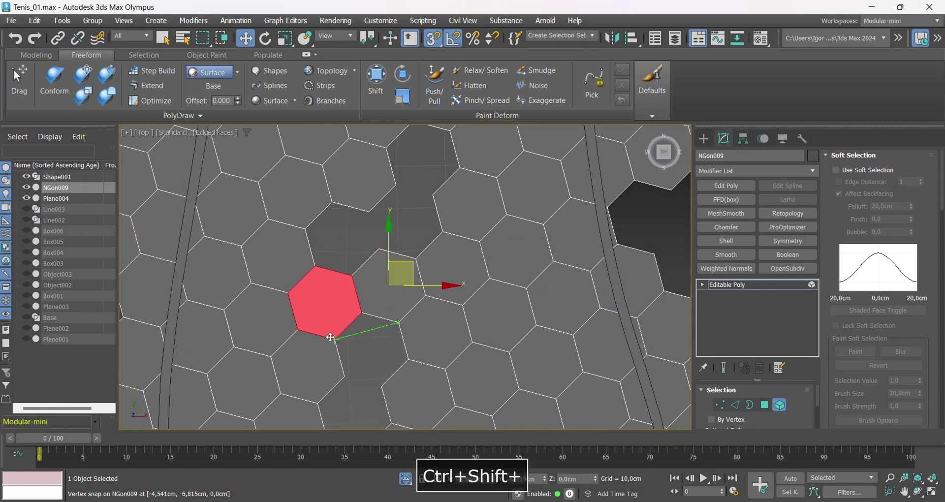
{"action": "left_click_drag", "start_coordinate": [331, 337], "coordinate": [352, 276], "text": "ctrl+shift"}
{"action": "key", "text": "space"}
{"action": "key", "text": "space"}
{"action": "mouse_move", "coordinate": [352, 276]}
{"action": "left_mouse_down", "text": "ctrl+shift"}
{"action": "mouse_move", "coordinate": [381, 259]}
{"action": "mouse_move", "coordinate": [393, 289]}
{"action": "left_mouse_up", "text": "ctrl+shift"}
{"action": "key", "text": "space"}
{"action": "key", "text": "Delete"}
{"action": "middle_click_drag", "start_coordinate": [394, 290], "coordinate": [415, 280]}
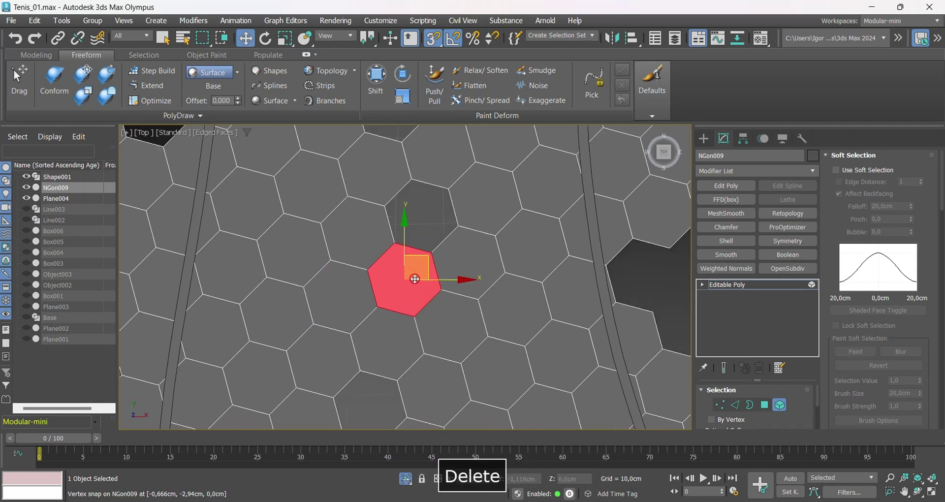
{"action": "left_click_drag", "start_coordinate": [428, 258], "coordinate": [428, 257], "text": "ctrl+shift"}
{"action": "key", "text": "space"}
- Select a column of three hexagons and clone it as an element into the adjacent three-cell gap
{"action": "middle_click_drag", "start_coordinate": [427, 256], "coordinate": [427, 144]}
{"action": "middle_click_drag", "start_coordinate": [394, 328], "coordinate": [396, 230]}
{"action": "left_click", "coordinate": [430, 200]}
{"action": "left_click", "coordinate": [419, 261], "text": "ctrl"}
{"action": "left_click_drag", "start_coordinate": [411, 357], "coordinate": [349, 377], "text": "ctrl+shift"}
{"action": "key", "text": "space"}
- Clone a row of three hexagons as an element into the gaps near the lower tip of the sole
{"action": "scroll", "coordinate": [416, 269], "scroll_direction": "down", "scroll_amount": 8}
{"action": "middle_click_drag", "start_coordinate": [427, 399], "coordinate": [425, 331]}
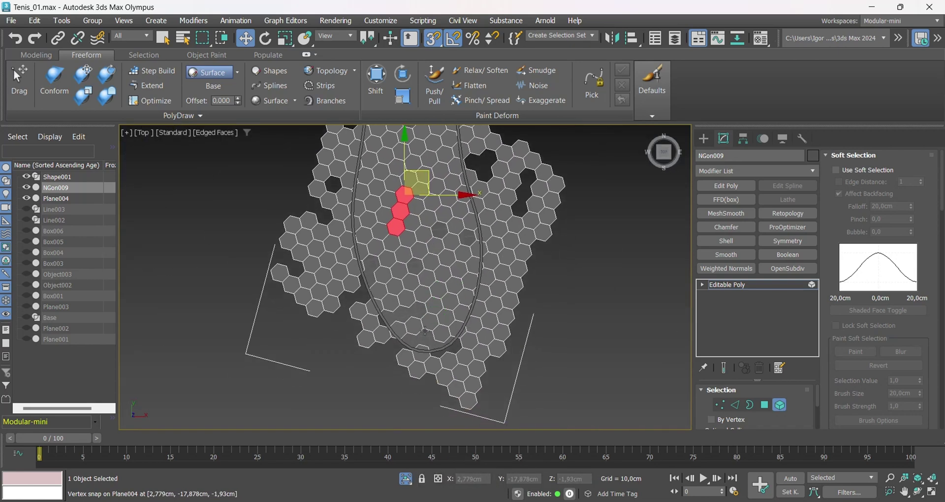
{"action": "scroll", "coordinate": [425, 332], "scroll_direction": "up", "scroll_amount": 5}
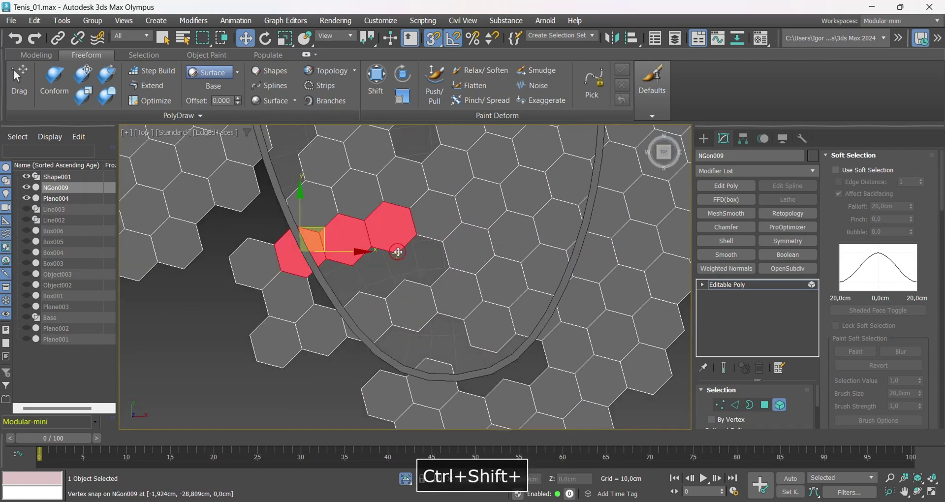
{"action": "key", "text": "space"}
{"action": "middle_click_drag", "start_coordinate": [431, 279], "coordinate": [403, 227]}
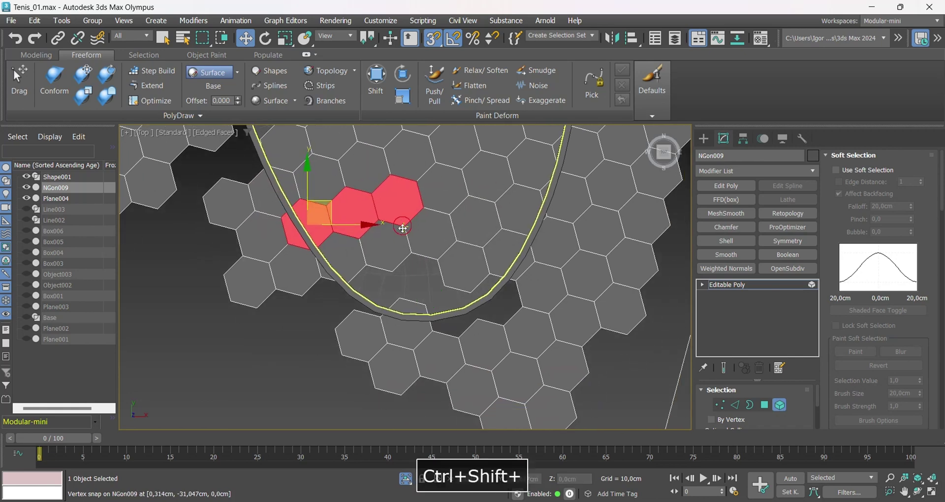
{"action": "left_click_drag", "start_coordinate": [417, 295], "coordinate": [427, 305], "text": "ctrl+shift"}
{"action": "key", "text": "space"}
- Clone a pair of hexagons as an element into the gap along the border at the lower tip
{"action": "middle_click_drag", "start_coordinate": [437, 305], "coordinate": [406, 294]}
{"action": "left_click", "coordinate": [418, 262]}
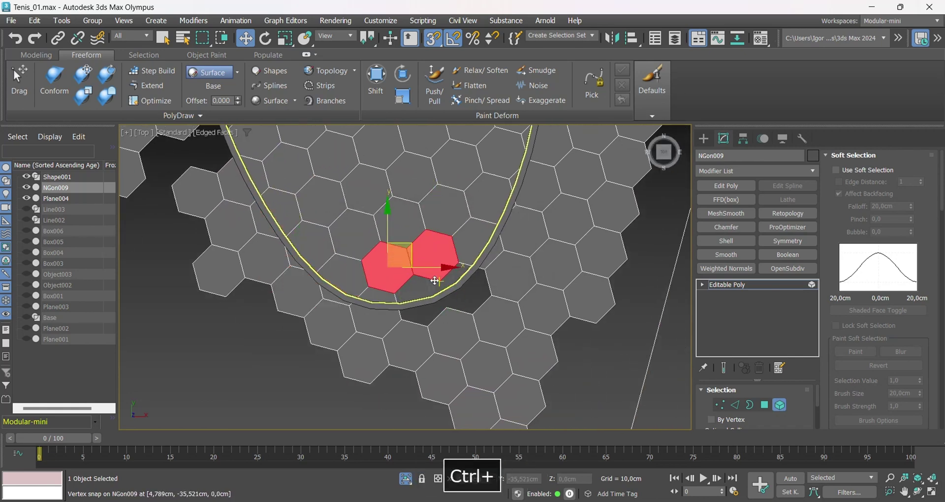
{"action": "left_click_drag", "start_coordinate": [466, 302], "coordinate": [474, 314], "text": "ctrl+shift"}
{"action": "key", "text": "space"}
- Clone single hexagons as elements into the isolated gaps in the lower half of the sole, deleting the surplus copy
{"action": "scroll", "coordinate": [476, 311], "scroll_direction": "down", "scroll_amount": 5}
{"action": "middle_click_drag", "start_coordinate": [485, 219], "coordinate": [509, 287]}
{"action": "scroll", "coordinate": [492, 285], "scroll_direction": "up", "scroll_amount": 5}
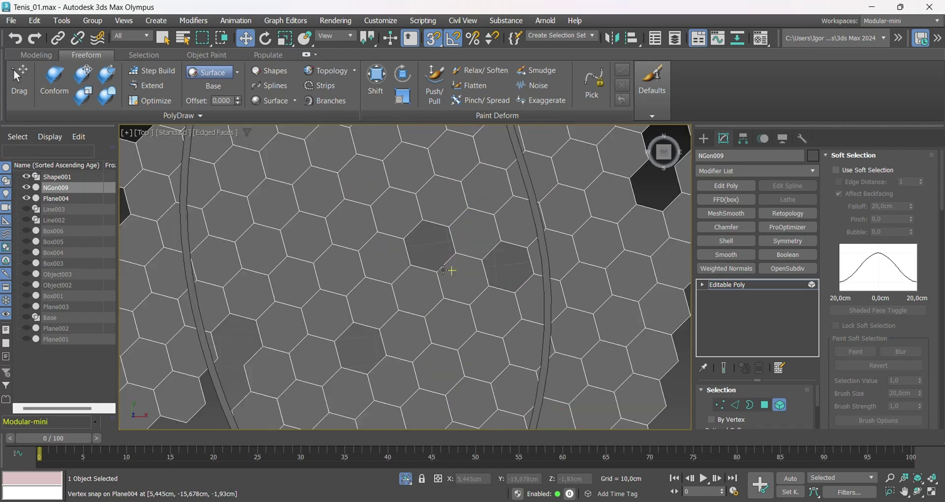
{"action": "left_click_drag", "start_coordinate": [428, 281], "coordinate": [433, 302], "text": "ctrl+shift"}
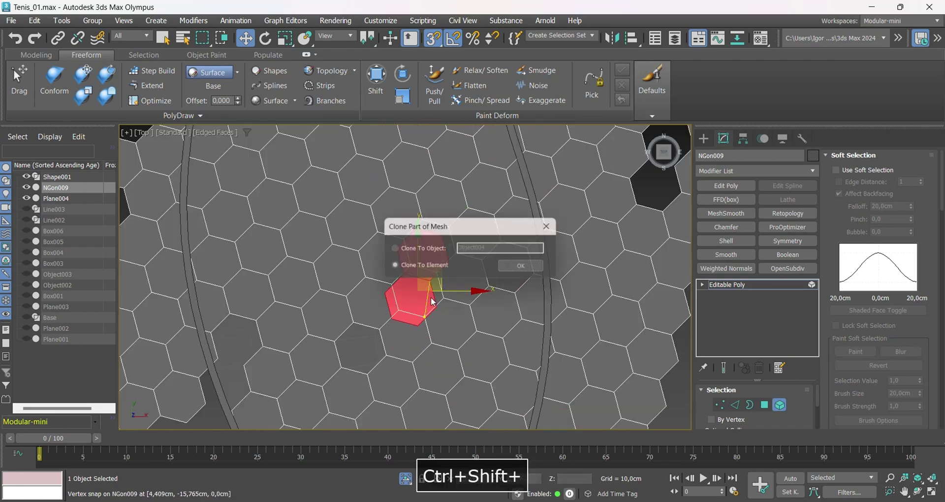
{"action": "left_click", "coordinate": [523, 268]}
{"action": "key", "text": "Delete"}
{"action": "middle_click_drag", "start_coordinate": [406, 314], "coordinate": [416, 290]}
{"action": "left_click", "coordinate": [479, 264]}
{"action": "left_click_drag", "start_coordinate": [505, 260], "coordinate": [503, 261], "text": "ctrl+shift"}
{"action": "key", "text": "space"}
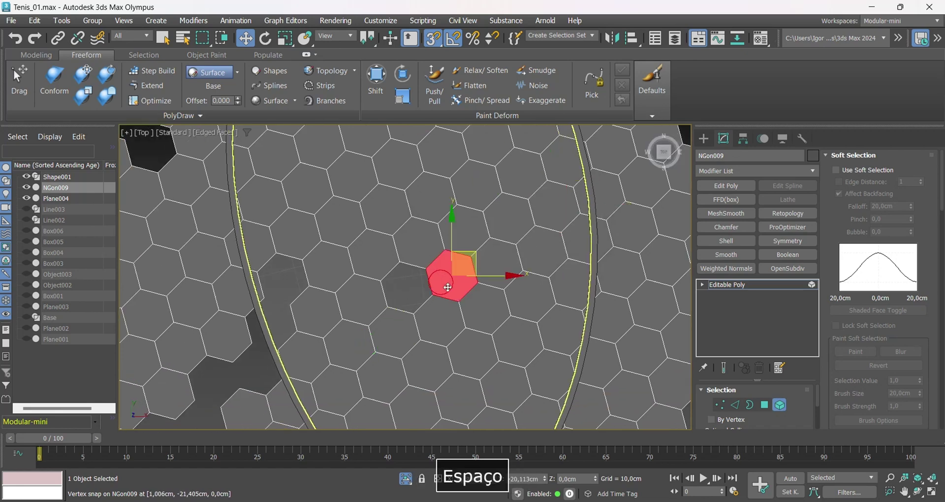
{"action": "key", "text": "space"}
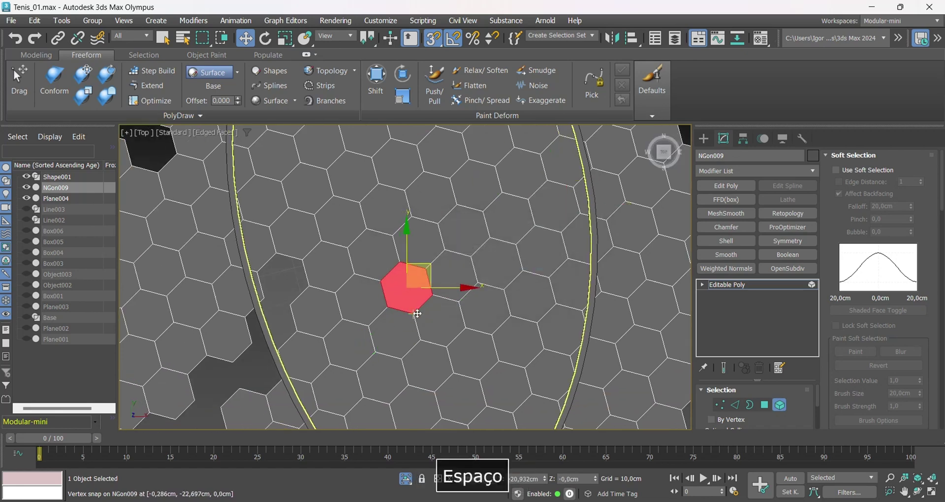
- Clone a column of three hexagons as an element into the gap along the lower-left border
{"action": "scroll", "coordinate": [425, 308], "scroll_direction": "down", "scroll_amount": 2}
{"action": "scroll", "coordinate": [346, 314], "scroll_direction": "up", "scroll_amount": 2}
{"action": "left_click", "coordinate": [350, 318]}
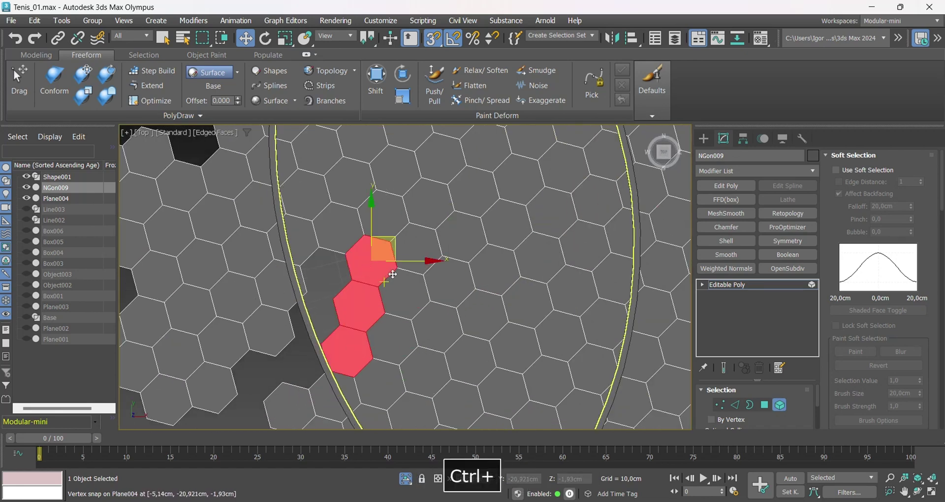
{"action": "left_click_drag", "start_coordinate": [395, 269], "coordinate": [351, 282], "text": "ctrl+shift"}
{"action": "key", "text": "space"}
- Try to clone a row of three hexagons into the gap across the sole's waist, and undo it
{"action": "scroll", "coordinate": [362, 315], "scroll_direction": "down", "scroll_amount": 3}
{"action": "middle_click_drag", "start_coordinate": [391, 212], "coordinate": [403, 304]}
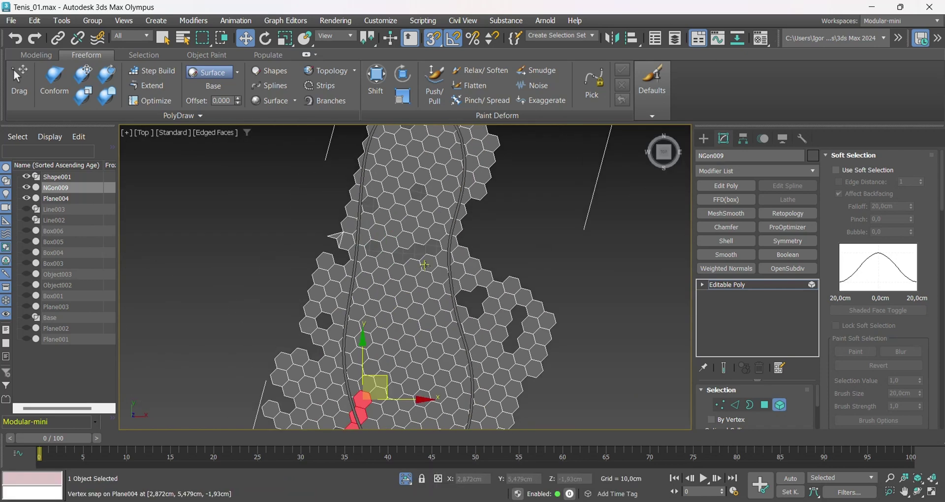
{"action": "scroll", "coordinate": [422, 261], "scroll_direction": "up", "scroll_amount": 3}
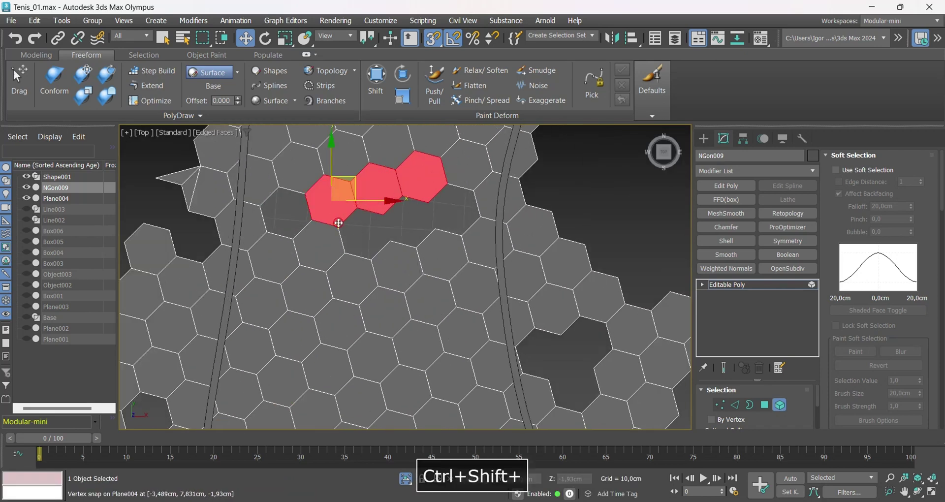
{"action": "mouse_move", "coordinate": [339, 223]}
{"action": "left_mouse_down", "text": "ctrl+shift"}
{"action": "mouse_move", "coordinate": [369, 254]}
{"action": "mouse_move", "coordinate": [389, 255]}
{"action": "left_mouse_up", "text": "ctrl+shift"}
{"action": "key", "text": "space"}
{"action": "scroll", "coordinate": [369, 255], "scroll_direction": "up", "scroll_amount": 3}
{"action": "left_click", "coordinate": [367, 261]}
{"action": "key", "text": "ctrl+z"}
{"action": "scroll", "coordinate": [358, 261], "scroll_direction": "up", "scroll_amount": 4}
{"action": "key", "text": "ctrl+z"}
{"action": "key", "text": "ctrl+z"}
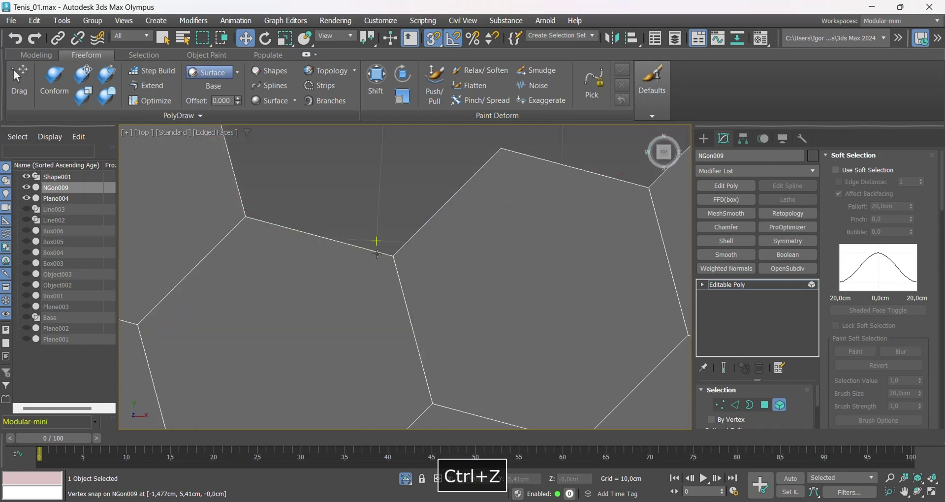
- Clone the row of three hexagons above the waist gap into that gap, snapping it to the grid vertices
{"action": "scroll", "coordinate": [375, 240], "scroll_direction": "down", "scroll_amount": 4}
{"action": "middle_click_drag", "start_coordinate": [332, 186], "coordinate": [339, 253]}
{"action": "left_click_drag", "start_coordinate": [322, 245], "coordinate": [383, 305], "text": "ctrl+shift"}
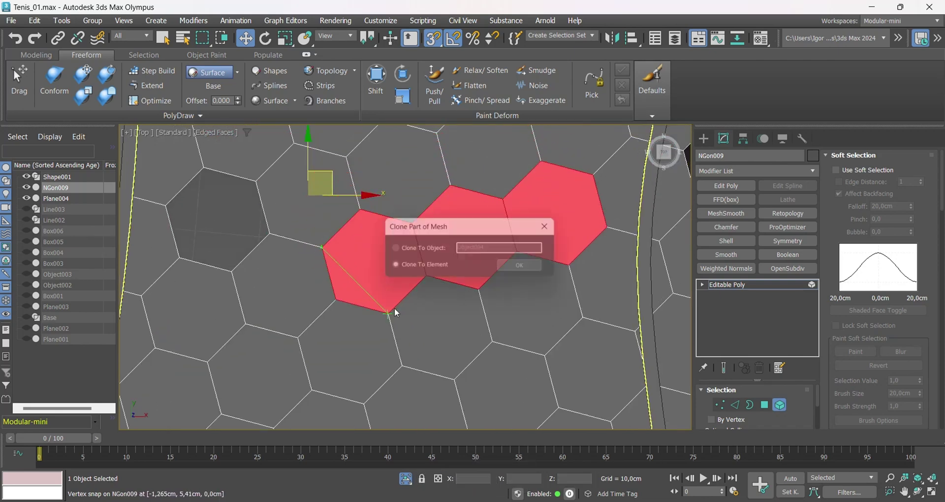
{"action": "key", "text": "space"}
- Clone a single hexagon as an element into the one-cell gap near the left border at the waist
{"action": "scroll", "coordinate": [397, 312], "scroll_direction": "down", "scroll_amount": 3}
{"action": "scroll", "coordinate": [418, 294], "scroll_direction": "up", "scroll_amount": 2}
{"action": "left_click", "coordinate": [418, 294]}
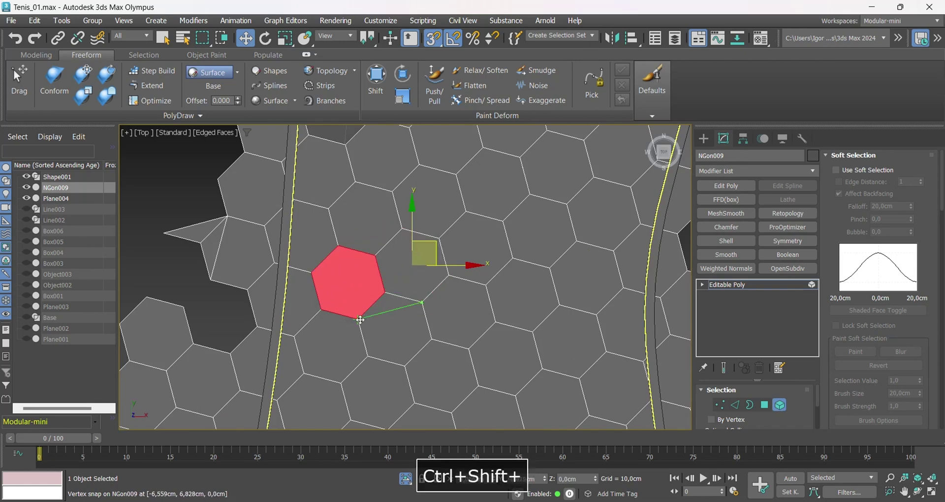
{"action": "left_click_drag", "start_coordinate": [360, 320], "coordinate": [360, 319], "text": "ctrl+shift"}
{"action": "key", "text": "space"}
- Clone a hexagon as an element into each of the two one-cell gaps above the waist
{"action": "scroll", "coordinate": [361, 318], "scroll_direction": "down", "scroll_amount": 4}
{"action": "scroll", "coordinate": [370, 269], "scroll_direction": "up", "scroll_amount": 4}
{"action": "left_click", "coordinate": [400, 242]}
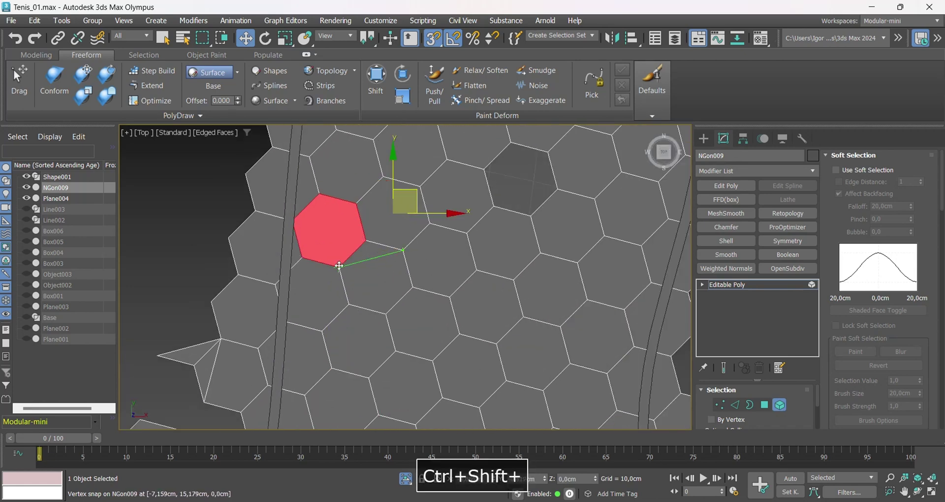
{"action": "left_click_drag", "start_coordinate": [339, 266], "coordinate": [574, 164], "text": "ctrl+shift"}
{"action": "key", "text": "space"}
{"action": "left_click_drag", "start_coordinate": [594, 199], "coordinate": [532, 216], "text": "ctrl+shift"}
{"action": "key", "text": "space"}
- Clone a hexagon as an element into the last gap at the sole's upper end, and leave element editing
{"action": "scroll", "coordinate": [480, 256], "scroll_direction": "down", "scroll_amount": 5}
{"action": "scroll", "coordinate": [493, 206], "scroll_direction": "up", "scroll_amount": 8}
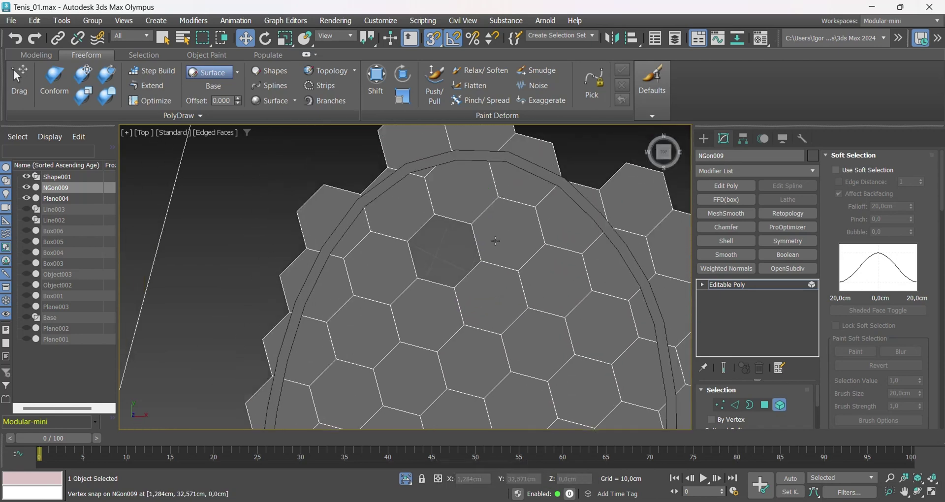
{"action": "left_click", "coordinate": [496, 189]}
{"action": "mouse_move", "coordinate": [502, 163]}
{"action": "left_mouse_down", "text": "ctrl+shift"}
{"action": "mouse_move", "coordinate": [445, 187]}
{"action": "mouse_move", "coordinate": [379, 199]}
{"action": "left_mouse_up", "text": "ctrl+shift"}
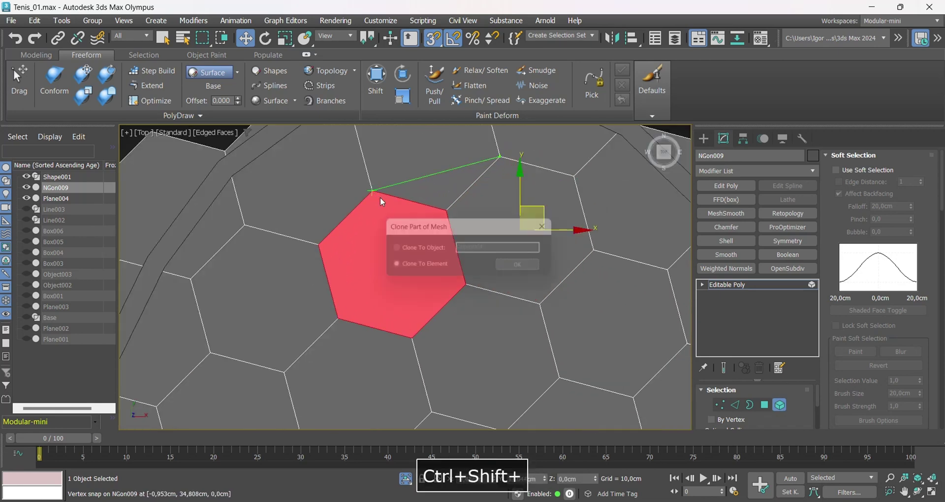
{"action": "key", "text": "space"}
{"action": "scroll", "coordinate": [419, 205], "scroll_direction": "down", "scroll_amount": 8}
{"action": "mouse_move", "coordinate": [422, 204]}
{"action": "middle_mouse_down"}
{"action": "mouse_move", "coordinate": [435, 159]}
{"action": "mouse_move", "coordinate": [481, 176]}
{"action": "mouse_move", "coordinate": [483, 132]}
{"action": "middle_mouse_up"}
{"action": "scroll", "coordinate": [482, 176], "scroll_direction": "up", "scroll_amount": 6}
{"action": "scroll", "coordinate": [465, 169], "scroll_direction": "up", "scroll_amount": 4}
{"action": "scroll", "coordinate": [480, 169], "scroll_direction": "down", "scroll_amount": 7}
{"action": "left_click", "coordinate": [748, 285]}
- Thicken the hexagon mesh with a Shell modifier of 1 cm outer amount, and collapse it to an editable poly
{"action": "middle_click_drag", "start_coordinate": [492, 256], "coordinate": [513, 307], "text": "alt"}
{"action": "scroll", "coordinate": [532, 280], "scroll_direction": "up", "scroll_amount": 6}
{"action": "scroll", "coordinate": [533, 279], "scroll_direction": "down", "scroll_amount": 4}
{"action": "left_click", "coordinate": [736, 239]}
{"action": "scroll", "coordinate": [513, 267], "scroll_direction": "up", "scroll_amount": 5}
{"action": "scroll", "coordinate": [514, 267], "scroll_direction": "down", "scroll_amount": 5}
{"action": "scroll", "coordinate": [492, 320], "scroll_direction": "up", "scroll_amount": 3}
{"action": "scroll", "coordinate": [491, 320], "scroll_direction": "down", "scroll_amount": 3}
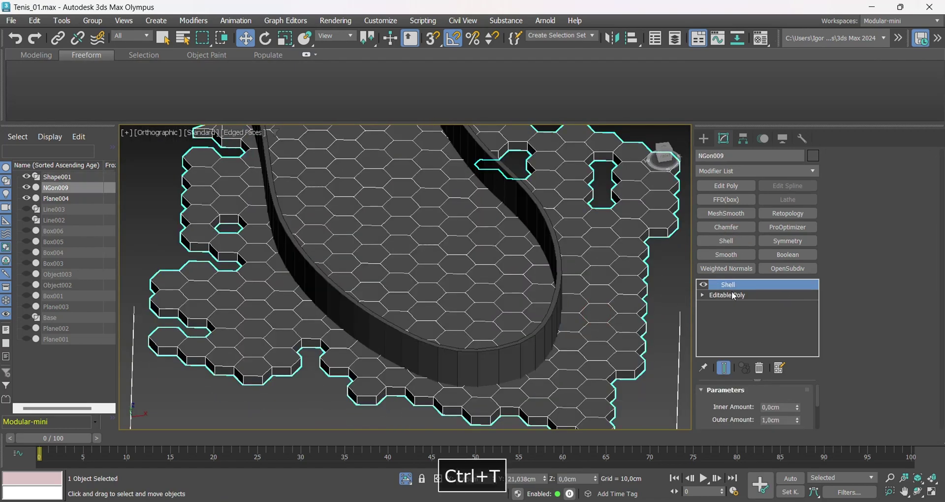
{"action": "left_click", "coordinate": [733, 295]}
- Subtract the extruded sole border from the hexagon mesh with a Boolean, and collapse the result to an editable poly
{"action": "left_click", "coordinate": [788, 254]}
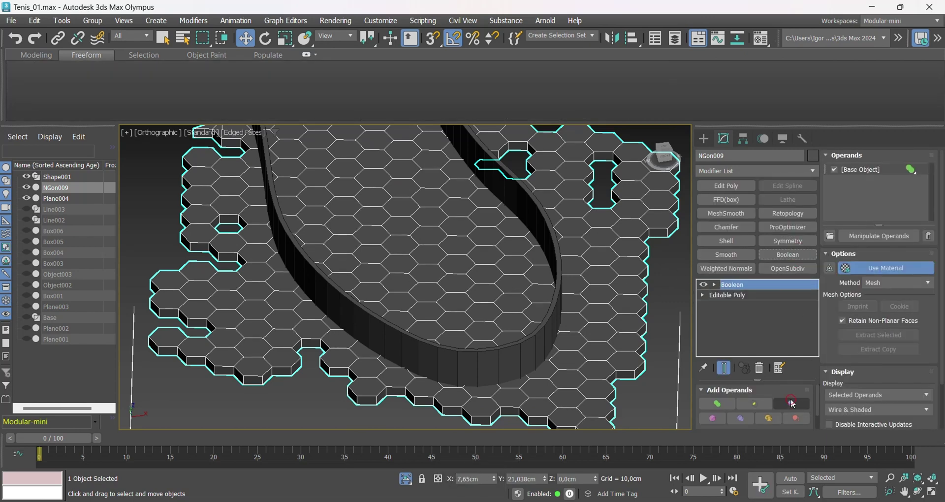
{"action": "left_click", "coordinate": [489, 319]}
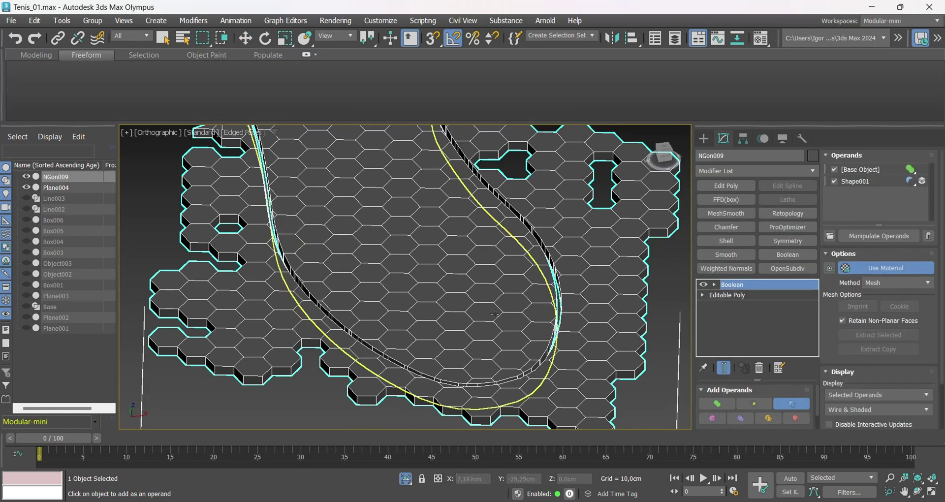
{"action": "scroll", "coordinate": [489, 319], "scroll_direction": "down", "scroll_amount": 3}
{"action": "right_click", "coordinate": [494, 326]}
{"action": "middle_click_drag", "start_coordinate": [489, 319], "coordinate": [477, 349], "text": "alt"}
{"action": "key", "text": "t"}
{"action": "key", "text": "z"}
{"action": "key", "text": "ctrl+t"}
{"action": "scroll", "coordinate": [433, 215], "scroll_direction": "up", "scroll_amount": 6}
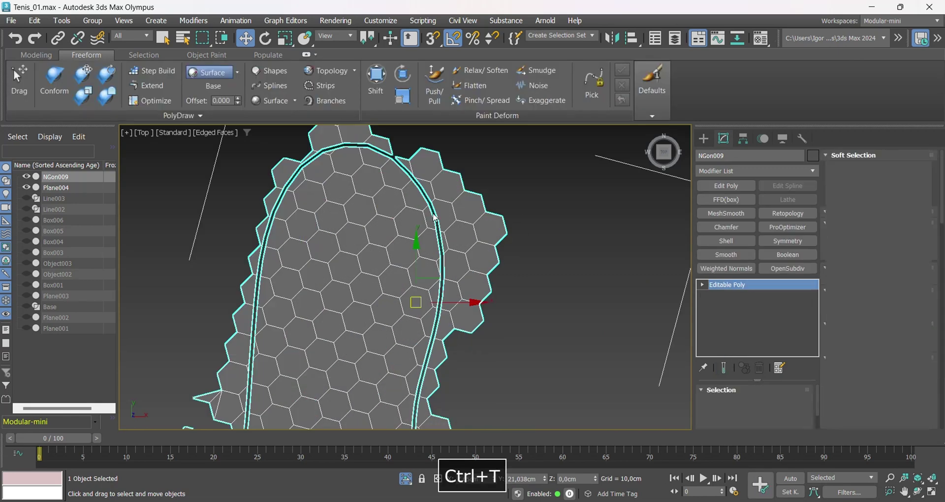
- Enter element editing and delete the surplus hexagons outside the border on the right side of the sole's upper end
{"action": "middle_click_drag", "start_coordinate": [431, 220], "coordinate": [465, 281]}
{"action": "key", "text": "5"}
{"action": "scroll", "coordinate": [435, 229], "scroll_direction": "up", "scroll_amount": 3}
{"action": "left_click_drag", "start_coordinate": [437, 244], "coordinate": [437, 243]}
{"action": "key", "text": "Delete"}
{"action": "scroll", "coordinate": [486, 268], "scroll_direction": "down", "scroll_amount": 2}
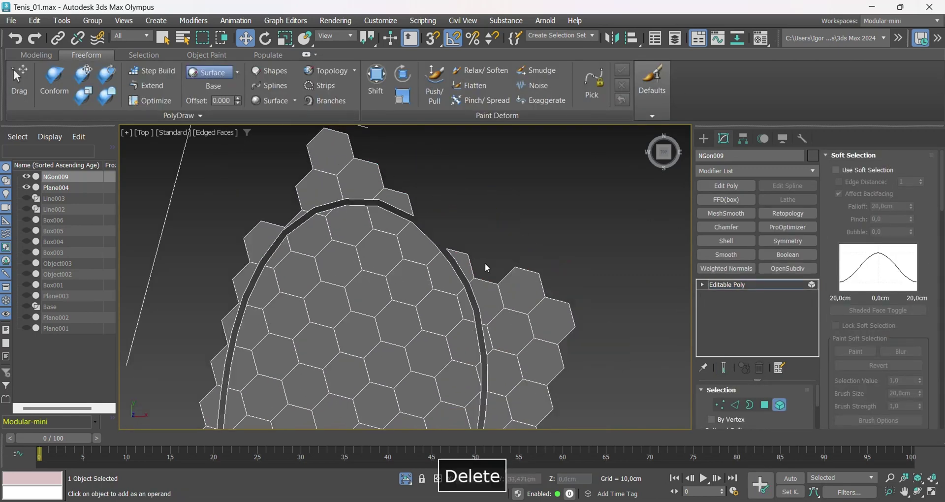
{"action": "left_click_drag", "start_coordinate": [493, 314], "coordinate": [494, 314]}
{"action": "key", "text": "Delete"}
{"action": "key", "text": "Delete"}
- Delete the hexagons and cut pieces outside the border down the right side to the sole's waist
{"action": "middle_click_drag", "start_coordinate": [472, 279], "coordinate": [498, 218]}
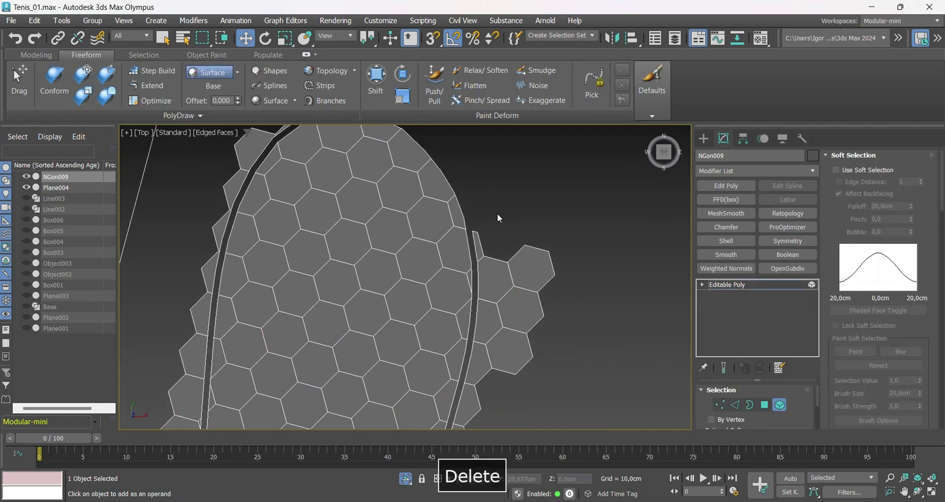
{"action": "left_click_drag", "start_coordinate": [479, 289], "coordinate": [479, 291]}
{"action": "key", "text": "Delete"}
{"action": "middle_click_drag", "start_coordinate": [566, 372], "coordinate": [576, 297]}
{"action": "key", "text": "Delete"}
{"action": "left_click_drag", "start_coordinate": [508, 398], "coordinate": [475, 383]}
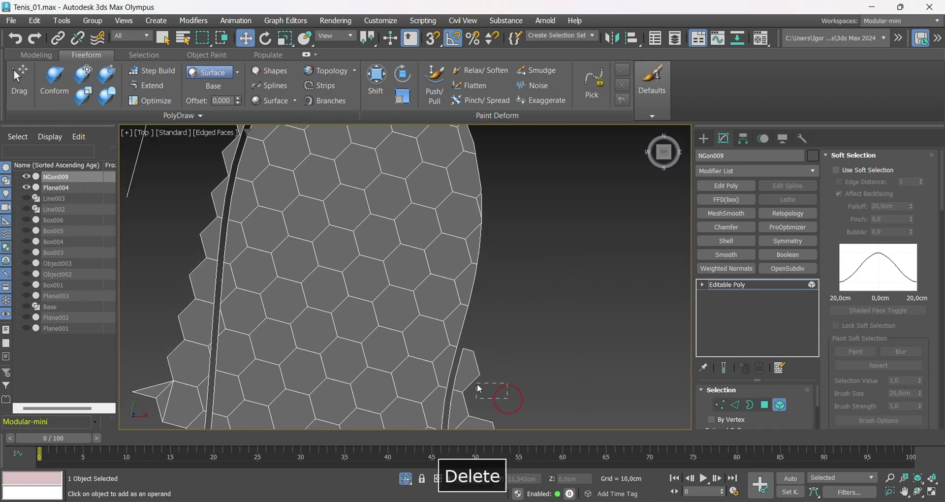
{"action": "key", "text": "Delete"}
- Delete the surplus elements outside the border on the right side of the waist
{"action": "middle_click_drag", "start_coordinate": [471, 413], "coordinate": [484, 158]}
{"action": "left_click_drag", "start_coordinate": [553, 139], "coordinate": [471, 233]}
{"action": "key", "text": "Delete"}
{"action": "left_click_drag", "start_coordinate": [575, 182], "coordinate": [505, 287]}
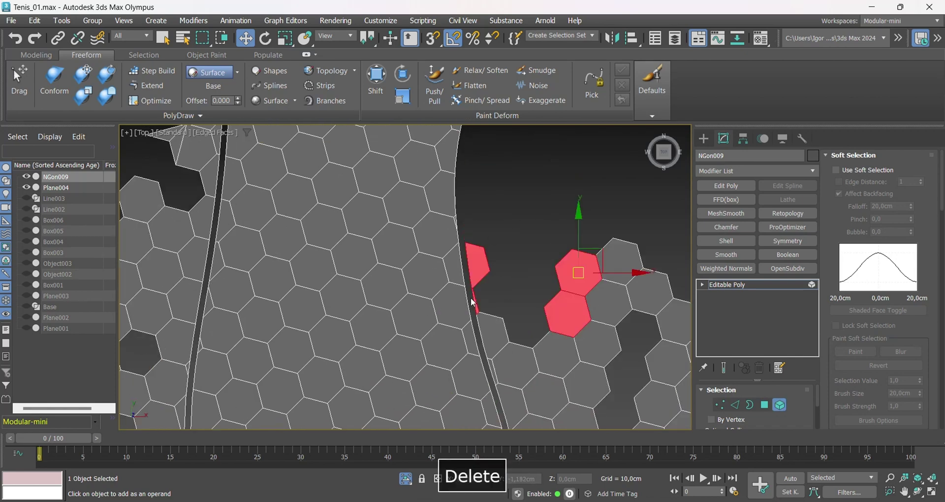
{"action": "key", "text": "Delete"}
- Delete the large outer cluster of hexagons to the right of the sole's lower half
{"action": "middle_click_drag", "start_coordinate": [561, 290], "coordinate": [465, 208]}
{"action": "scroll", "coordinate": [464, 208], "scroll_direction": "down", "scroll_amount": 2}
{"action": "left_click_drag", "start_coordinate": [480, 165], "coordinate": [573, 400]}
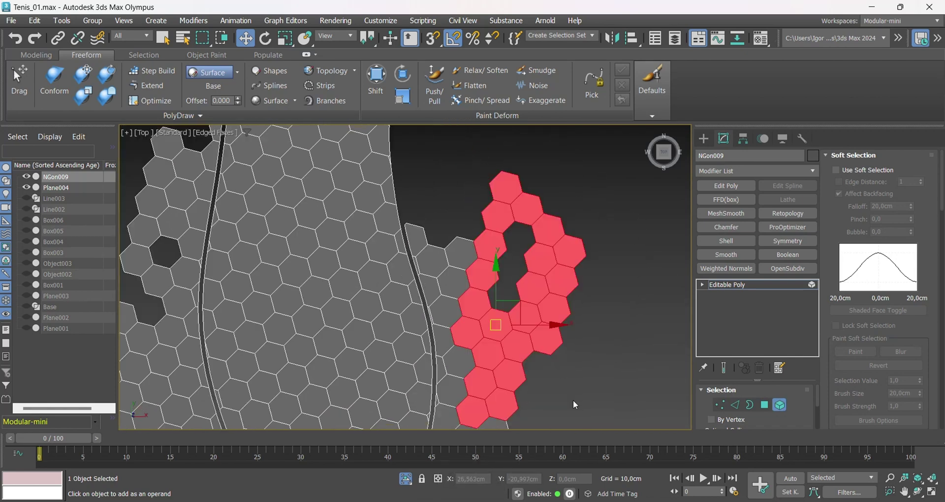
{"action": "key", "text": "Delete"}
{"action": "middle_click_drag", "start_coordinate": [498, 237], "coordinate": [520, 212]}
{"action": "key", "text": "Delete"}
- Delete the remaining hexagons and cut pieces hugging the right border just below the waist
{"action": "scroll", "coordinate": [483, 283], "scroll_direction": "up", "scroll_amount": 3}
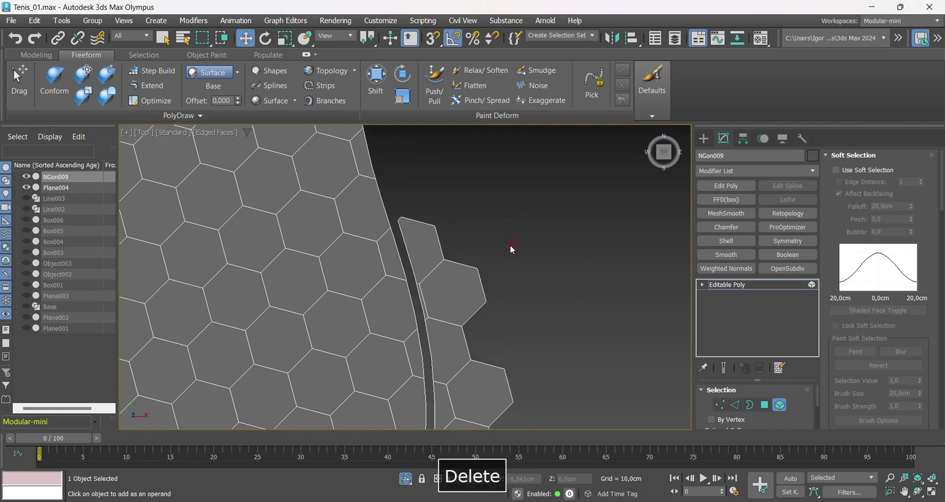
{"action": "left_click_drag", "start_coordinate": [510, 248], "coordinate": [426, 291]}
{"action": "key", "text": "Delete"}
{"action": "left_click_drag", "start_coordinate": [480, 317], "coordinate": [441, 405]}
{"action": "key", "text": "Delete"}
{"action": "middle_click_drag", "start_coordinate": [450, 408], "coordinate": [474, 218]}
- Delete the surplus hexagons and small fragments outside the right border of the sole's lower end
{"action": "scroll", "coordinate": [483, 212], "scroll_direction": "down", "scroll_amount": 3}
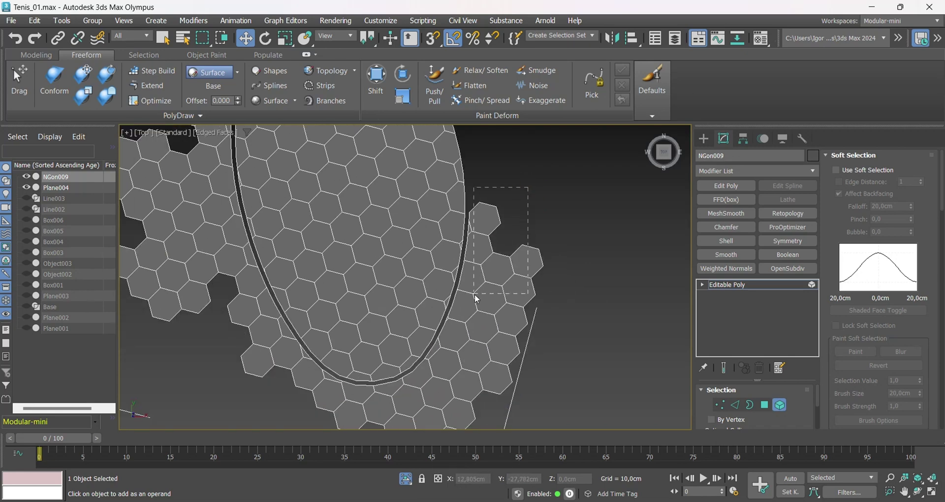
{"action": "left_click_drag", "start_coordinate": [475, 295], "coordinate": [474, 294]}
{"action": "key", "text": "Delete"}
{"action": "left_click_drag", "start_coordinate": [543, 358], "coordinate": [459, 301]}
{"action": "key", "text": "Delete"}
{"action": "left_click_drag", "start_coordinate": [487, 233], "coordinate": [480, 226]}
{"action": "scroll", "coordinate": [457, 322], "scroll_direction": "up", "scroll_amount": 4}
{"action": "left_click", "coordinate": [450, 289]}
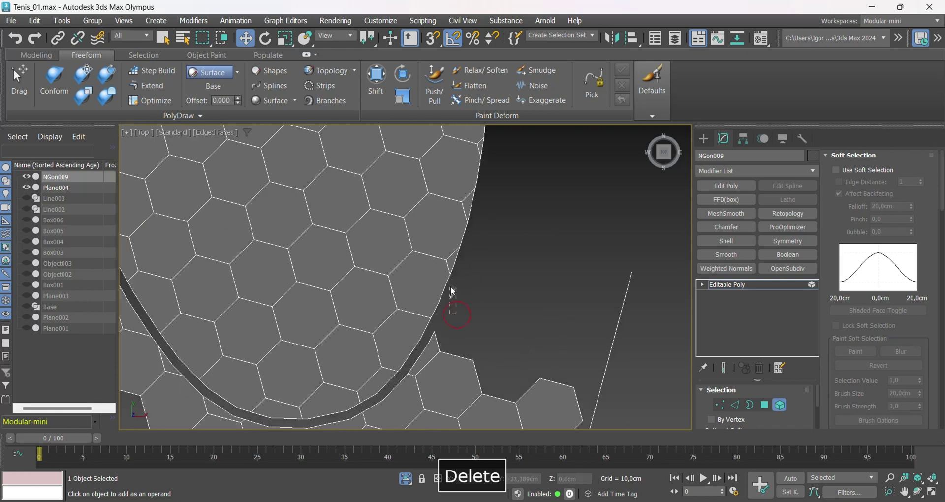
{"action": "key", "text": "Delete"}
- Delete the surplus hexagons surrounding the lower tip of the sole
{"action": "scroll", "coordinate": [458, 300], "scroll_direction": "down", "scroll_amount": 2}
{"action": "middle_click_drag", "start_coordinate": [476, 344], "coordinate": [480, 255]}
{"action": "left_click_drag", "start_coordinate": [439, 264], "coordinate": [438, 262]}
{"action": "key", "text": "Delete"}
{"action": "middle_click_drag", "start_coordinate": [451, 311], "coordinate": [471, 253]}
{"action": "left_click_drag", "start_coordinate": [534, 378], "coordinate": [315, 252]}
{"action": "key", "text": "Delete"}
- Delete the hexagons and cut pieces outside the lower left curve of the sole
{"action": "middle_click_drag", "start_coordinate": [304, 256], "coordinate": [361, 342]}
{"action": "left_click_drag", "start_coordinate": [331, 336], "coordinate": [366, 303]}
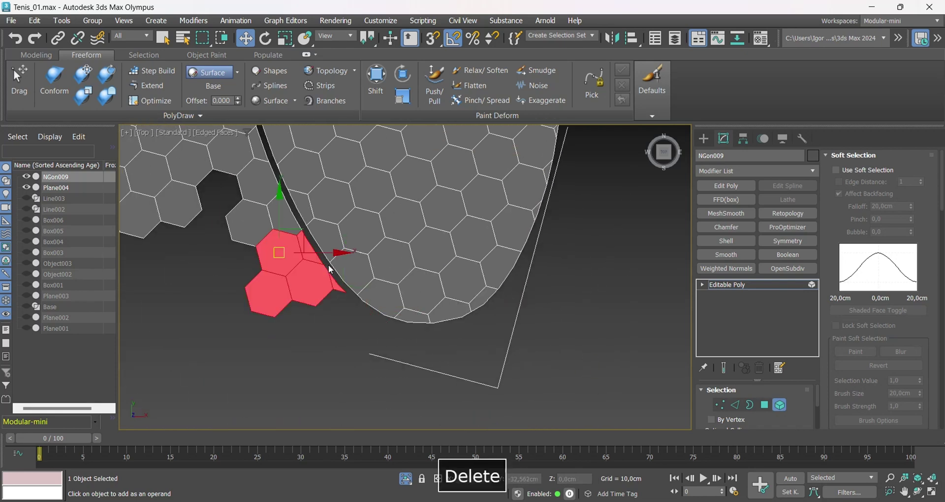
{"action": "key", "text": "Delete"}
{"action": "middle_click_drag", "start_coordinate": [315, 262], "coordinate": [336, 352]}
{"action": "left_click_drag", "start_coordinate": [255, 343], "coordinate": [307, 280]}
{"action": "key", "text": "Delete"}
- Delete the large outer hexagon cluster and adjoining border pieces to the left of the sole's lower half
{"action": "scroll", "coordinate": [305, 281], "scroll_direction": "down", "scroll_amount": 3}
{"action": "middle_click_drag", "start_coordinate": [306, 281], "coordinate": [339, 322]}
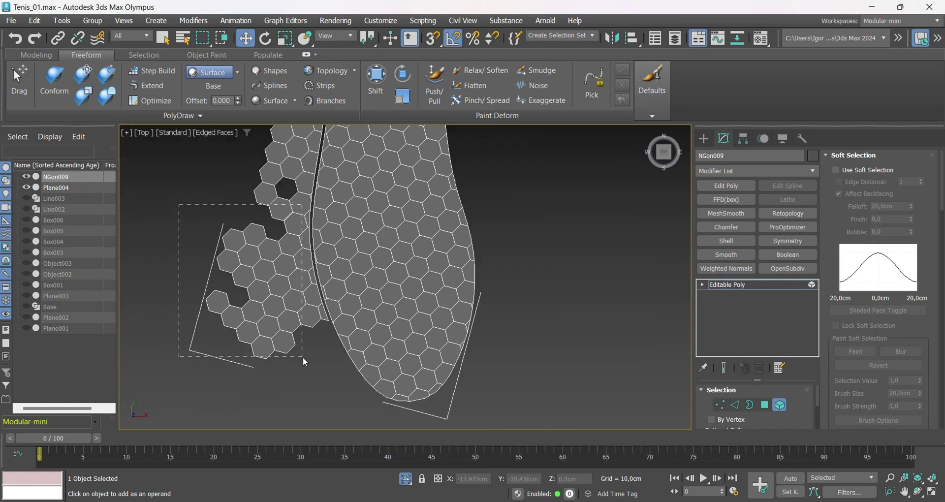
{"action": "left_click_drag", "start_coordinate": [304, 362], "coordinate": [303, 359]}
{"action": "key", "text": "Delete"}
{"action": "scroll", "coordinate": [306, 323], "scroll_direction": "up", "scroll_amount": 2}
{"action": "left_click_drag", "start_coordinate": [308, 319], "coordinate": [337, 295]}
{"action": "left_click_drag", "start_coordinate": [321, 237], "coordinate": [322, 233]}
{"action": "key", "text": "Delete"}
- Delete the leftover fragments and hexagons outside the border on the left side of the waist
{"action": "middle_click_drag", "start_coordinate": [316, 196], "coordinate": [325, 388]}
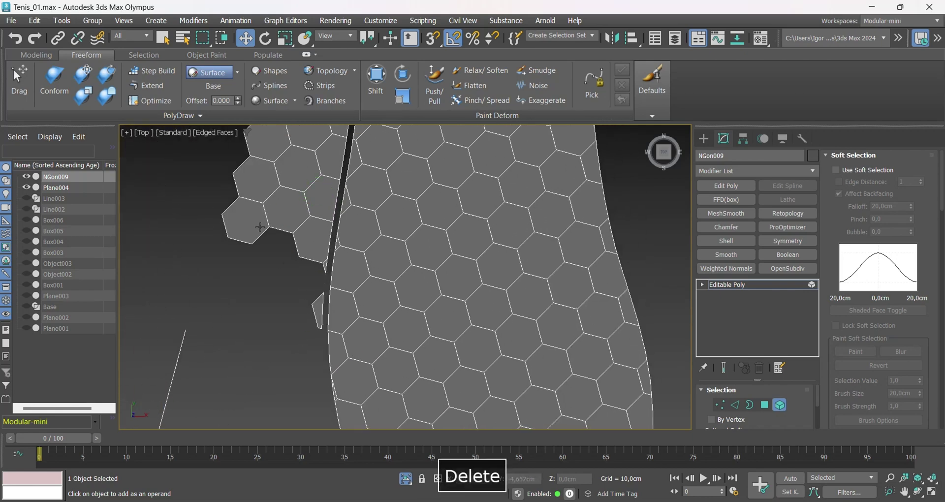
{"action": "left_click_drag", "start_coordinate": [320, 311], "coordinate": [323, 264]}
{"action": "key", "text": "Delete"}
{"action": "middle_click_drag", "start_coordinate": [323, 264], "coordinate": [303, 380]}
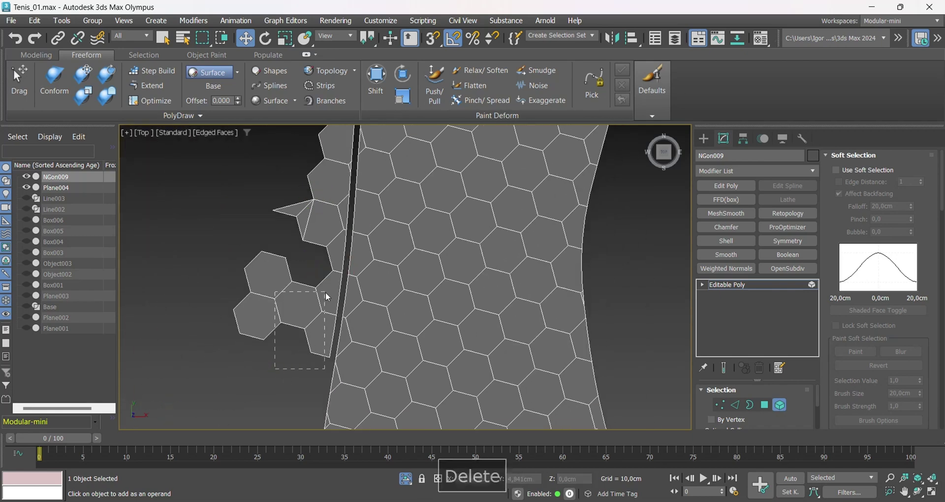
{"action": "middle_click_drag", "start_coordinate": [298, 310], "coordinate": [293, 392]}
{"action": "left_click_drag", "start_coordinate": [243, 236], "coordinate": [340, 319]}
{"action": "key", "text": "Delete"}
- Delete the tiny fragment and the cut pieces outside the left border of the sole's upper half
{"action": "middle_click_drag", "start_coordinate": [341, 319], "coordinate": [329, 403]}
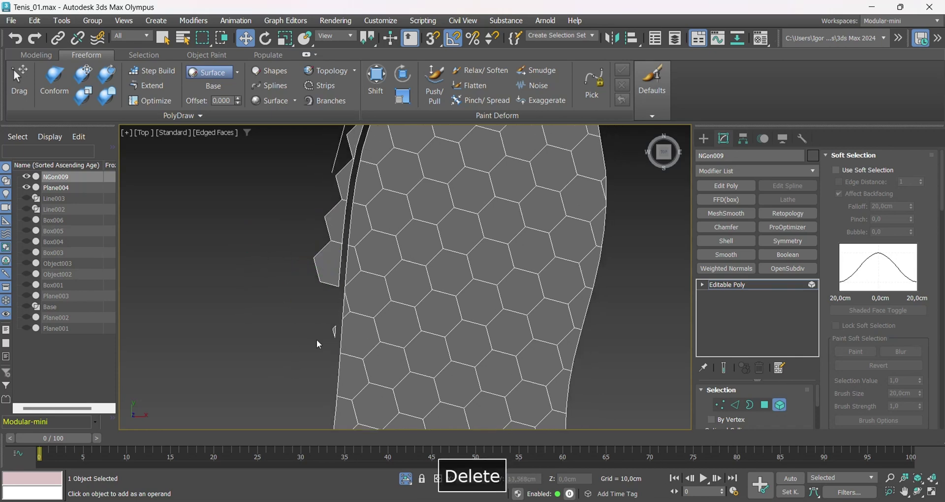
{"action": "scroll", "coordinate": [311, 306], "scroll_direction": "up", "scroll_amount": 3}
{"action": "left_click_drag", "start_coordinate": [313, 320], "coordinate": [352, 366]}
{"action": "key", "text": "Delete"}
{"action": "scroll", "coordinate": [345, 362], "scroll_direction": "down", "scroll_amount": 1}
{"action": "middle_click_drag", "start_coordinate": [291, 190], "coordinate": [293, 306]}
{"action": "left_click_drag", "start_coordinate": [267, 240], "coordinate": [352, 344]}
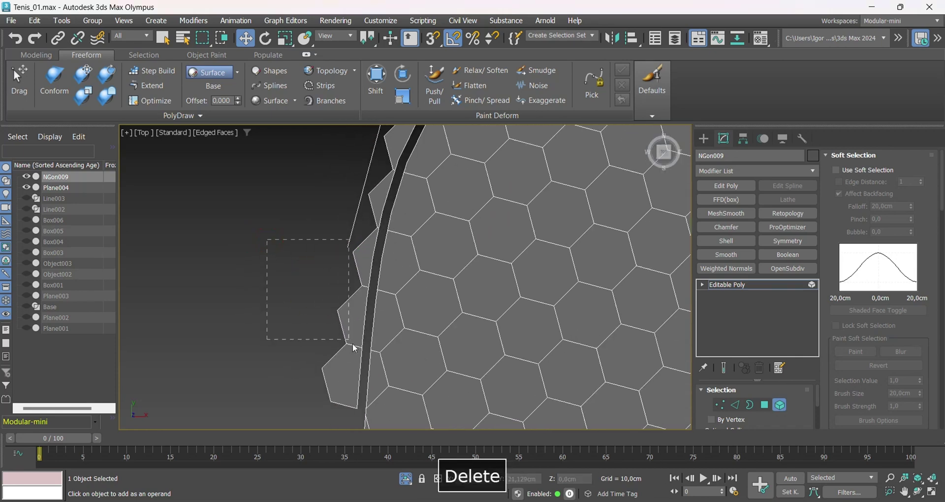
{"action": "middle_click_drag", "start_coordinate": [355, 281], "coordinate": [316, 364]}
{"action": "left_click_drag", "start_coordinate": [256, 234], "coordinate": [329, 363]}
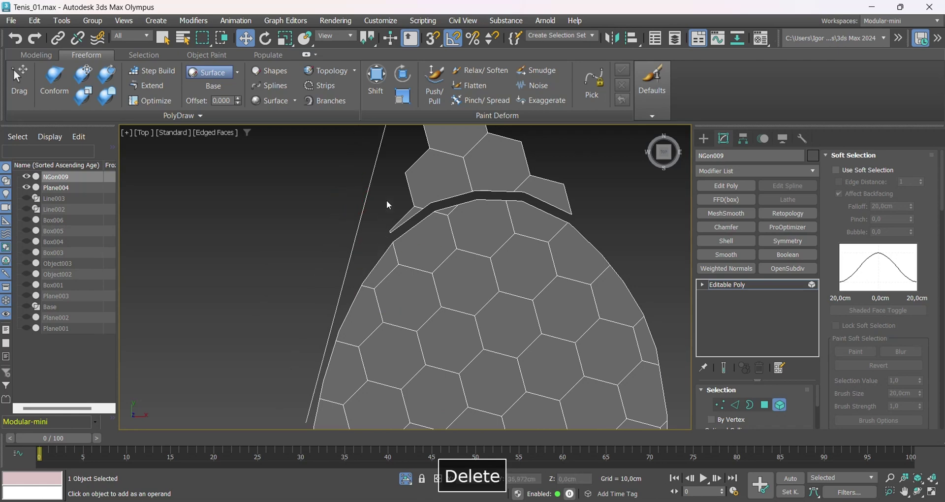
- Delete the last surplus hexagons around the upper tip of the sole
{"action": "scroll", "coordinate": [386, 205], "scroll_direction": "down", "scroll_amount": 2}
{"action": "left_click_drag", "start_coordinate": [312, 211], "coordinate": [521, 317]}
{"action": "key", "text": "Delete"}
{"action": "scroll", "coordinate": [452, 246], "scroll_direction": "down", "scroll_amount": 2}
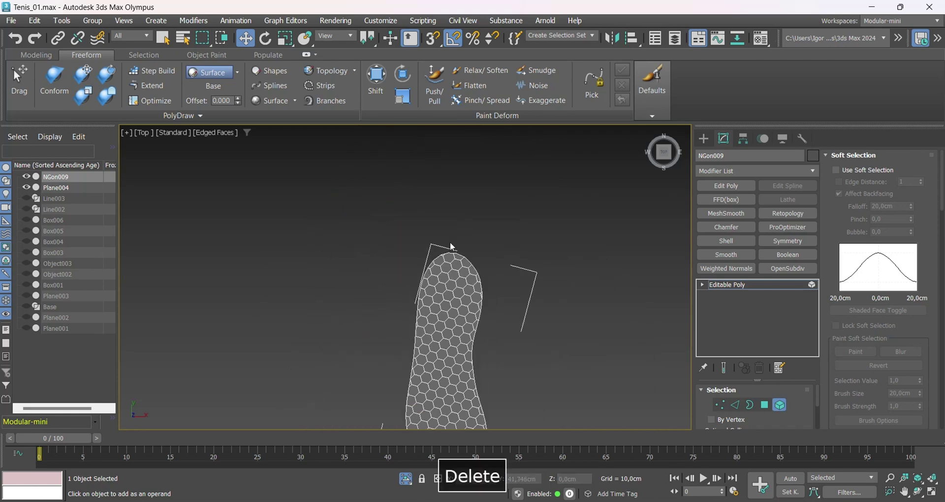
{"action": "middle_click_drag", "start_coordinate": [452, 246], "coordinate": [445, 118]}
- Examine the trimmed sole's rim, side faces and edges from several angles, using border and edge sub-object levels
{"action": "scroll", "coordinate": [469, 359], "scroll_direction": "up", "scroll_amount": 3}
{"action": "scroll", "coordinate": [470, 350], "scroll_direction": "down", "scroll_amount": 2}
{"action": "middle_click_drag", "start_coordinate": [469, 350], "coordinate": [470, 411]}
{"action": "middle_click_drag", "start_coordinate": [473, 198], "coordinate": [498, 300]}
{"action": "middle_click_drag", "start_coordinate": [468, 308], "coordinate": [387, 344], "text": "alt"}
{"action": "scroll", "coordinate": [417, 325], "scroll_direction": "up", "scroll_amount": 5}
{"action": "key", "text": "3"}
{"action": "scroll", "coordinate": [416, 321], "scroll_direction": "up", "scroll_amount": 5}
{"action": "key", "text": "2"}
{"action": "scroll", "coordinate": [427, 310], "scroll_direction": "down", "scroll_amount": 6}
{"action": "scroll", "coordinate": [346, 352], "scroll_direction": "up", "scroll_amount": 4}
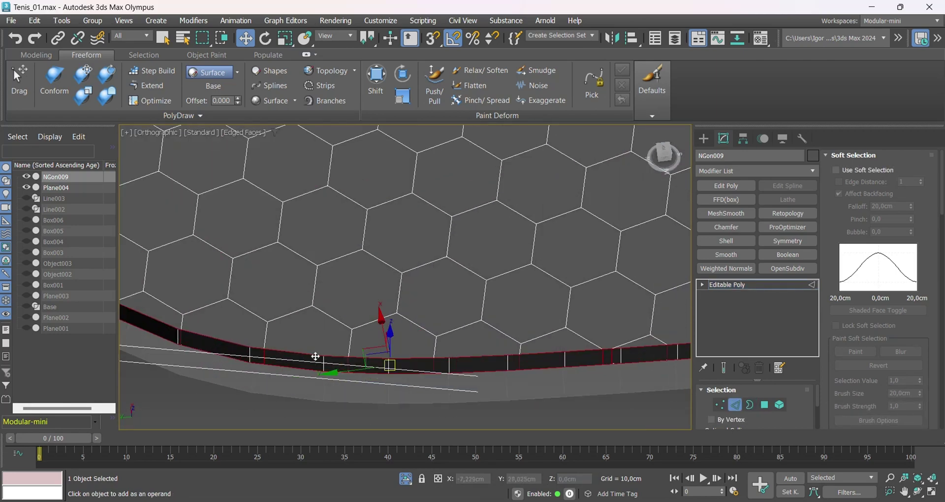
{"action": "scroll", "coordinate": [315, 356], "scroll_direction": "down", "scroll_amount": 6}
{"action": "middle_click_drag", "start_coordinate": [507, 280], "coordinate": [466, 299], "text": "alt"}
{"action": "left_click_drag", "start_coordinate": [565, 323], "coordinate": [449, 331], "text": "alt"}
{"action": "scroll", "coordinate": [450, 331], "scroll_direction": "up", "scroll_amount": 6}
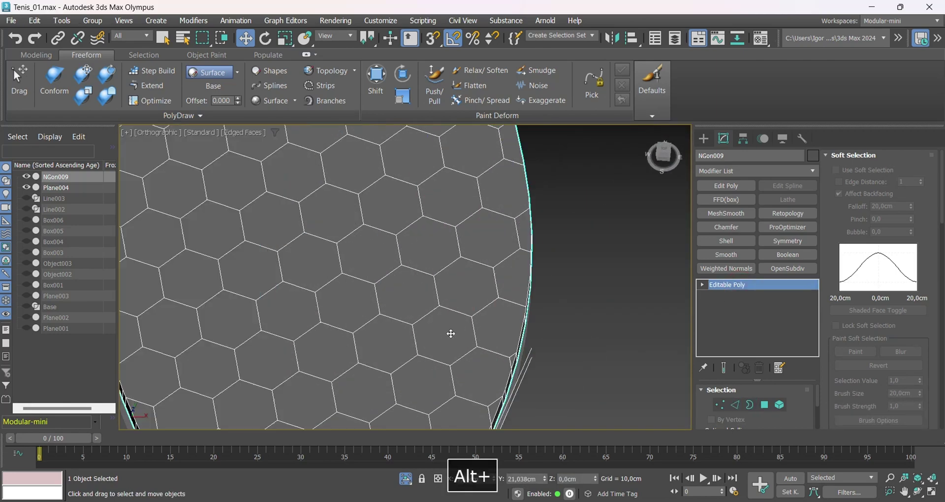
- Inspect a single hexagon element in wireframe, and restore the shaded display
{"action": "key", "text": "F3"}
{"action": "key", "text": "F3"}
{"action": "key", "text": "F3"}
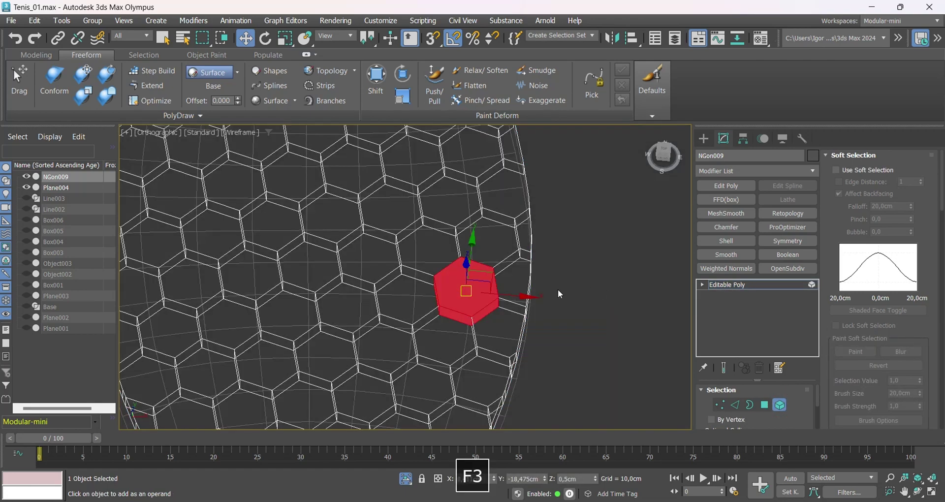
{"action": "scroll", "coordinate": [560, 293], "scroll_direction": "down", "scroll_amount": 2}
{"action": "key", "text": "F3"}
- Leave element editing and add a Chamfer modifier to the hexagon mesh with an amount of 0,12 cm
{"action": "left_click", "coordinate": [740, 287]}
{"action": "scroll", "coordinate": [495, 315], "scroll_direction": "down", "scroll_amount": 2}
{"action": "middle_click_drag", "start_coordinate": [465, 350], "coordinate": [490, 400], "text": "alt"}
{"action": "left_click", "coordinate": [727, 227]}
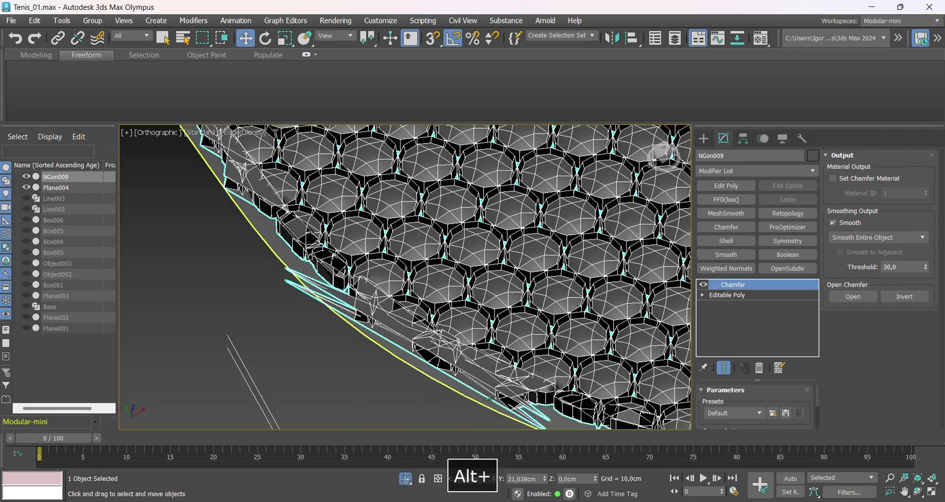
{"action": "left_click", "coordinate": [724, 296]}
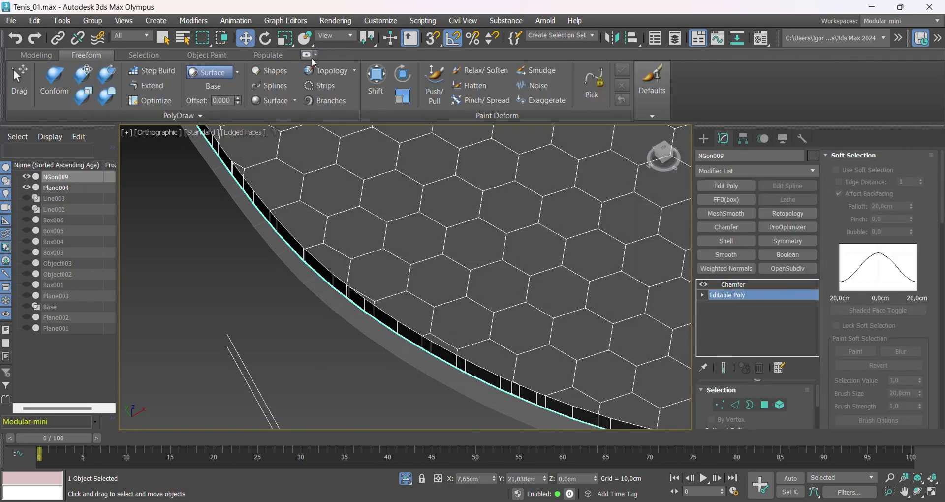
{"action": "left_click", "coordinate": [733, 236]}
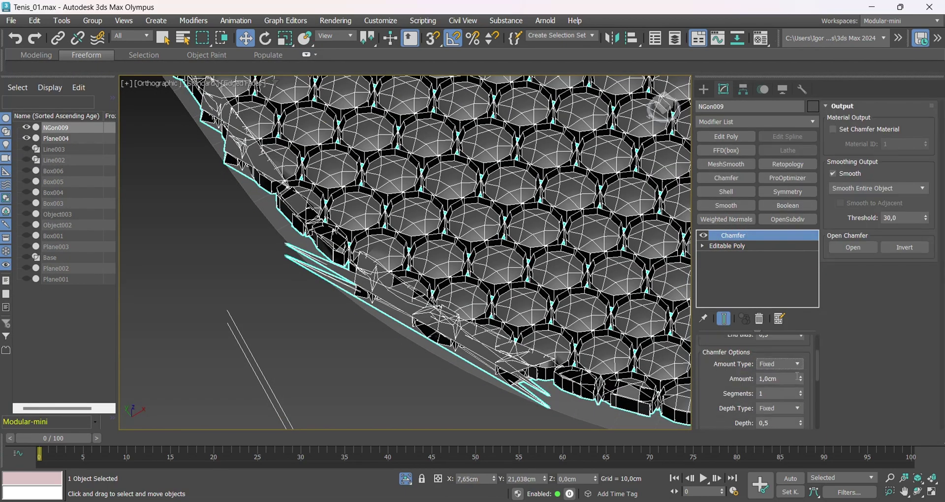
{"action": "type", "text": "0"}
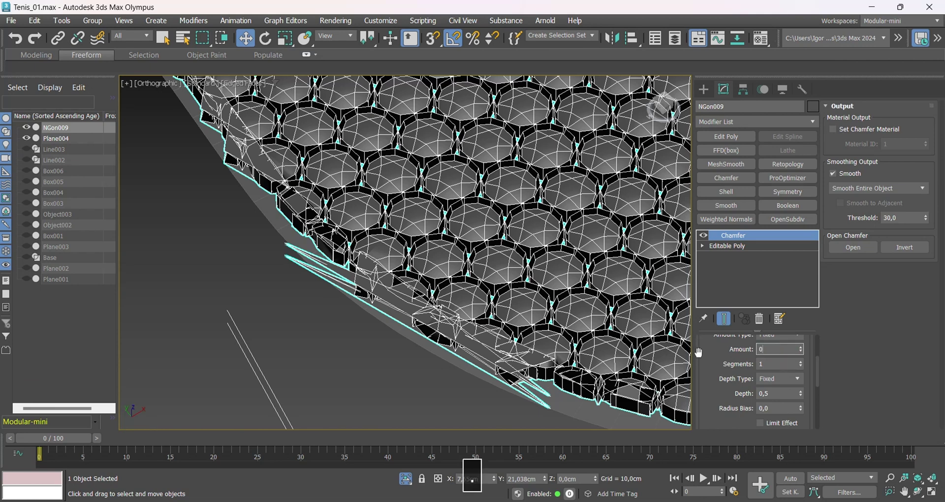
{"action": "type", "text": ",12"}
{"action": "key", "text": "Return"}
- Set the Chamfer amount to 0,08 cm
{"action": "scroll", "coordinate": [520, 367], "scroll_direction": "up", "scroll_amount": 5}
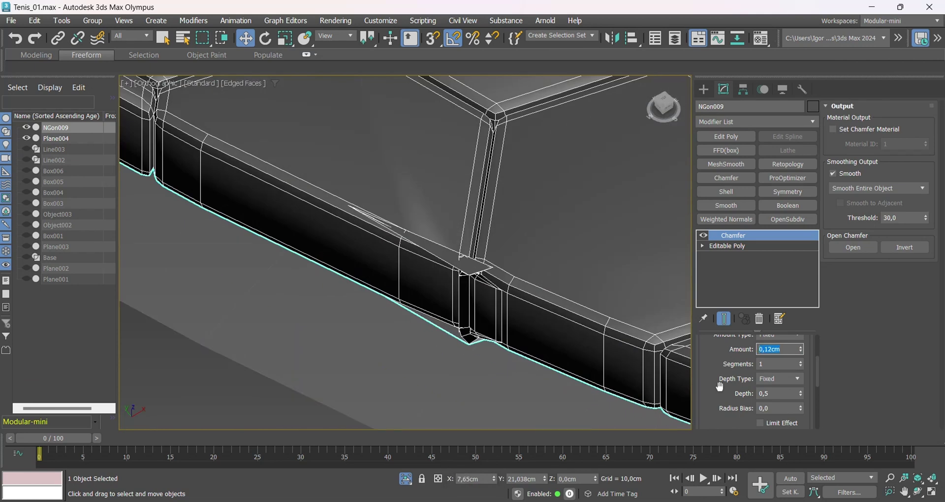
{"action": "type", "text": "0,"}
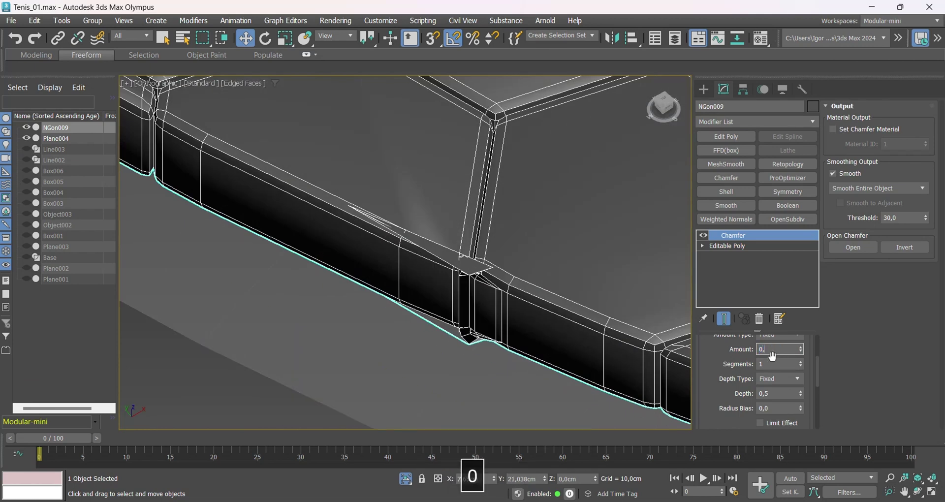
{"action": "type", "text": "08"}
{"action": "key", "text": "Return"}
- Compare the rim with the Chamfer off and on, and delete the thin sliver element between two rim cells
{"action": "left_click", "coordinate": [703, 235]}
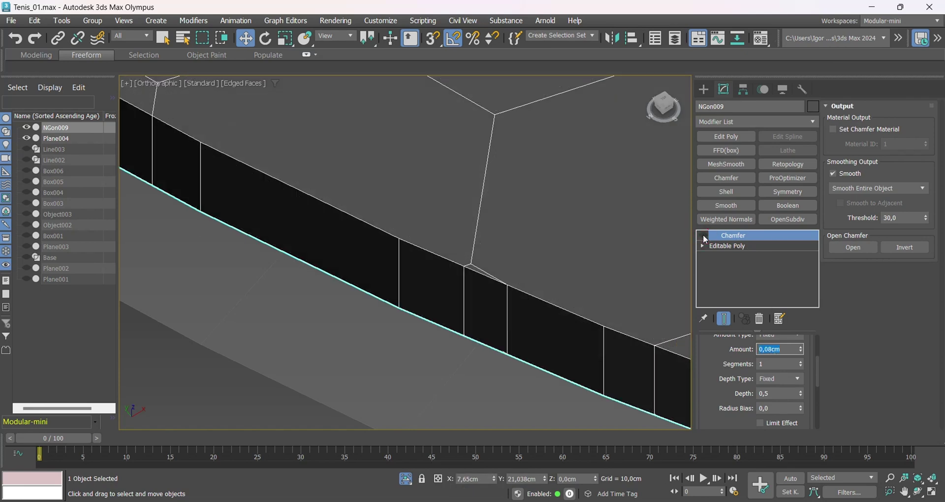
{"action": "left_click", "coordinate": [703, 235]}
{"action": "left_click", "coordinate": [703, 234]}
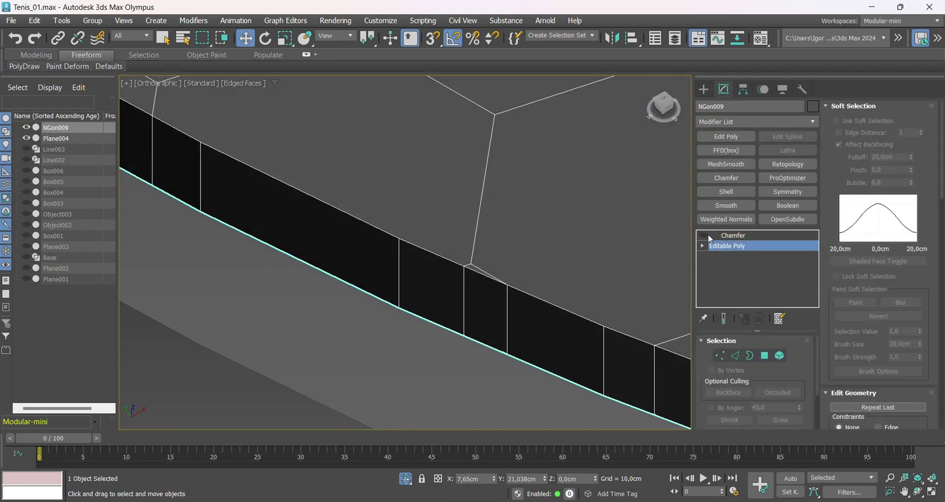
{"action": "left_click", "coordinate": [741, 246]}
{"action": "left_click", "coordinate": [780, 355]}
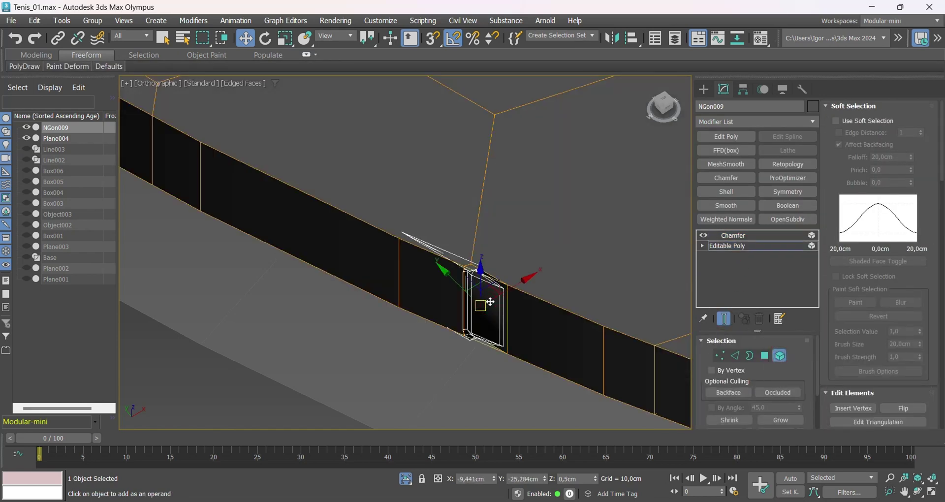
{"action": "left_click", "coordinate": [734, 236]}
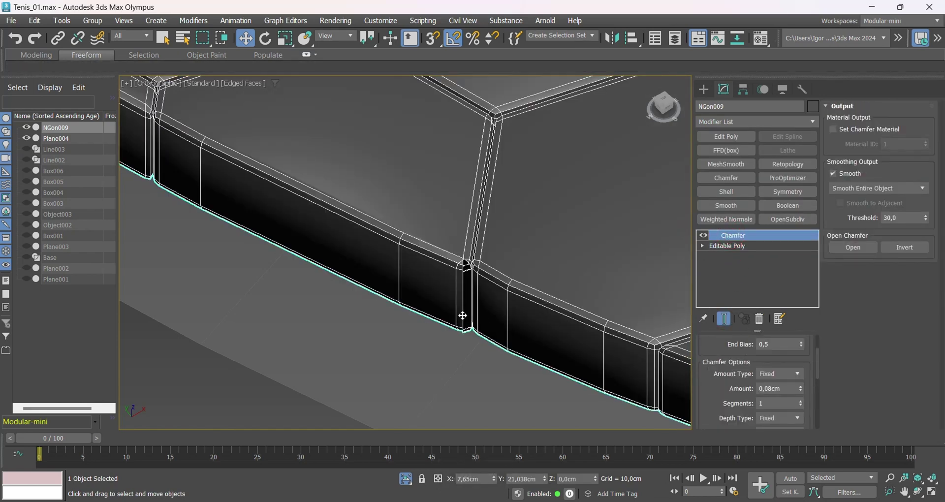
- Inspect the chamfered corner at the rim, try Chamfer amounts of 0,02 and 0,05 cm, and settle on 0,03 cm
{"action": "scroll", "coordinate": [463, 261], "scroll_direction": "up", "scroll_amount": 5}
{"action": "key", "text": "F4"}
{"action": "scroll", "coordinate": [477, 293], "scroll_direction": "up", "scroll_amount": 2}
{"action": "key", "text": "F4"}
{"action": "left_click", "coordinate": [724, 247]}
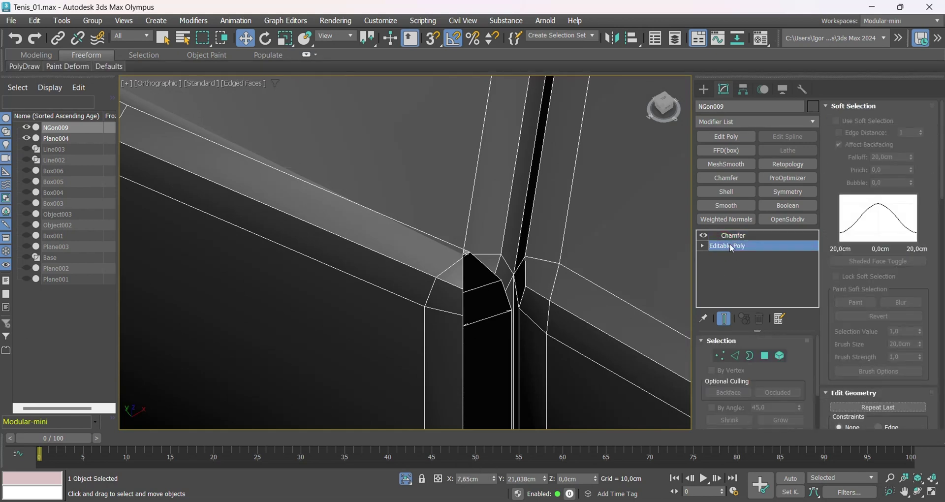
{"action": "left_click", "coordinate": [732, 236]}
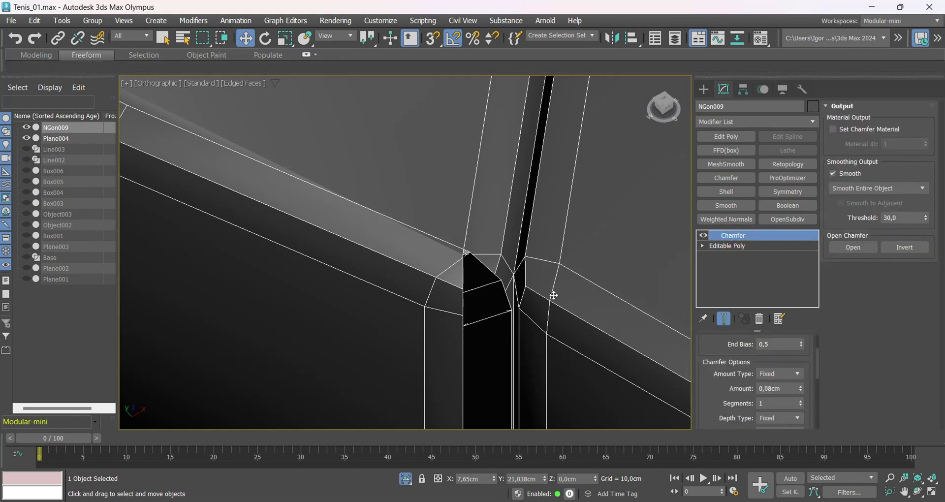
{"action": "left_click", "coordinate": [786, 389]}
{"action": "type", "text": "0,02"}
{"action": "key", "text": "Return"}
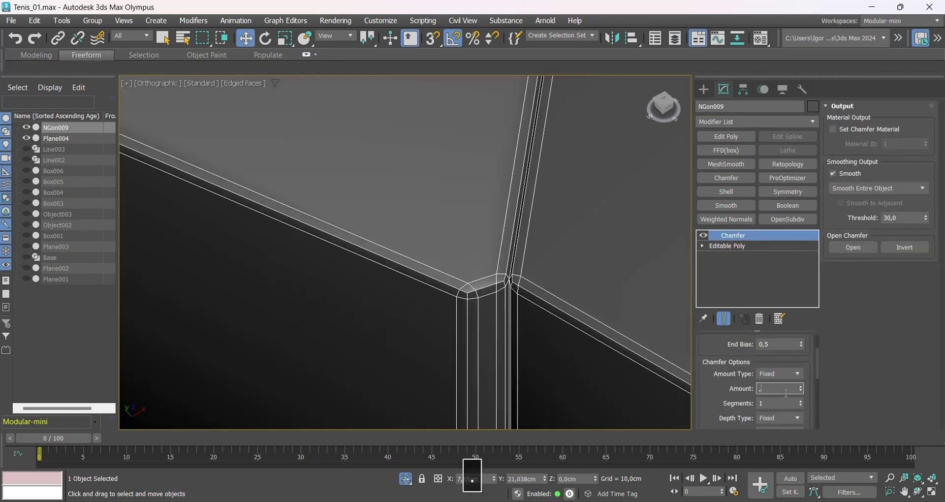
{"action": "type", "text": "0,05"}
{"action": "key", "text": "Return"}
{"action": "type", "text": "0,03"}
{"action": "key", "text": "Return"}
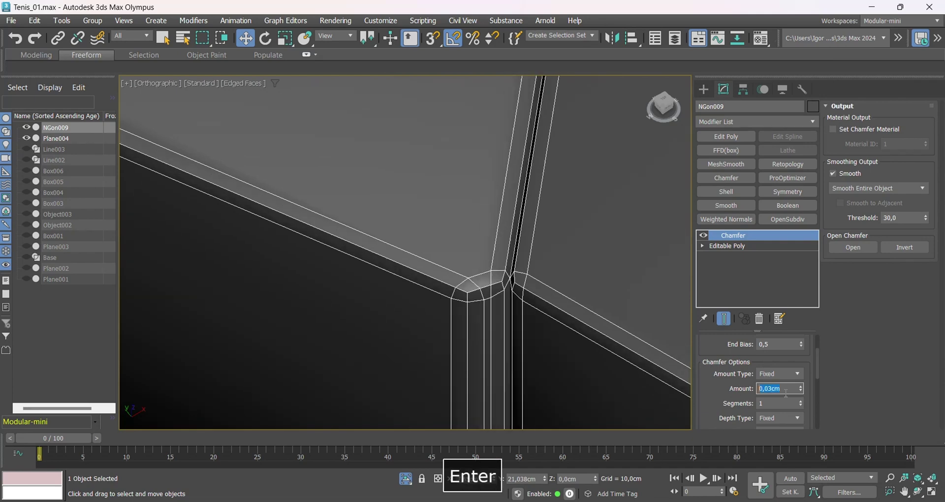
- Examine the chamfered seams and small rim cells around the sole, with and without edged faces
{"action": "scroll", "coordinate": [509, 247], "scroll_direction": "down", "scroll_amount": 6}
{"action": "key", "text": "F4"}
{"action": "scroll", "coordinate": [527, 319], "scroll_direction": "down", "scroll_amount": 10}
{"action": "mouse_move", "coordinate": [528, 318]}
{"action": "middle_mouse_down"}
{"action": "mouse_move", "coordinate": [508, 359]}
{"action": "mouse_move", "coordinate": [534, 326]}
{"action": "mouse_move", "coordinate": [432, 110]}
{"action": "middle_mouse_up"}
{"action": "scroll", "coordinate": [433, 259], "scroll_direction": "up", "scroll_amount": 10}
{"action": "key", "text": "F4"}
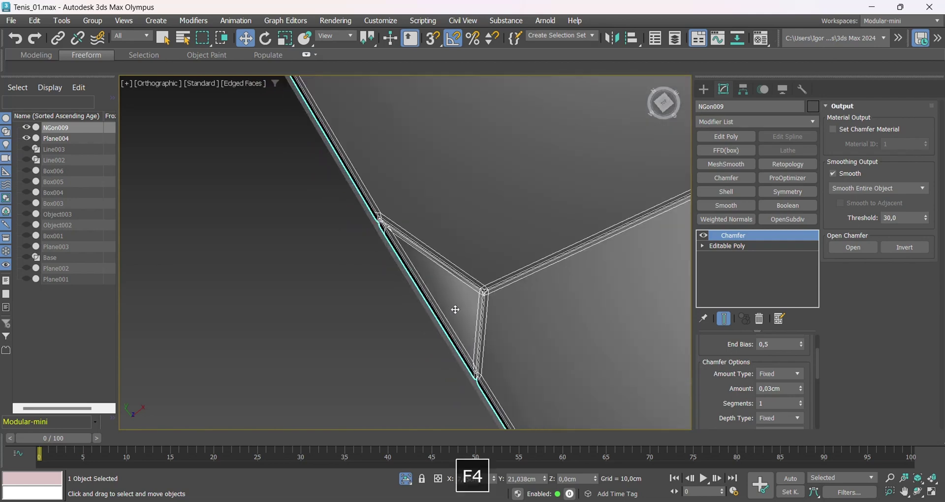
{"action": "key", "text": "F4"}
{"action": "scroll", "coordinate": [380, 249], "scroll_direction": "down", "scroll_amount": 8}
{"action": "key", "text": "F4"}
{"action": "scroll", "coordinate": [368, 211], "scroll_direction": "up", "scroll_amount": 10}
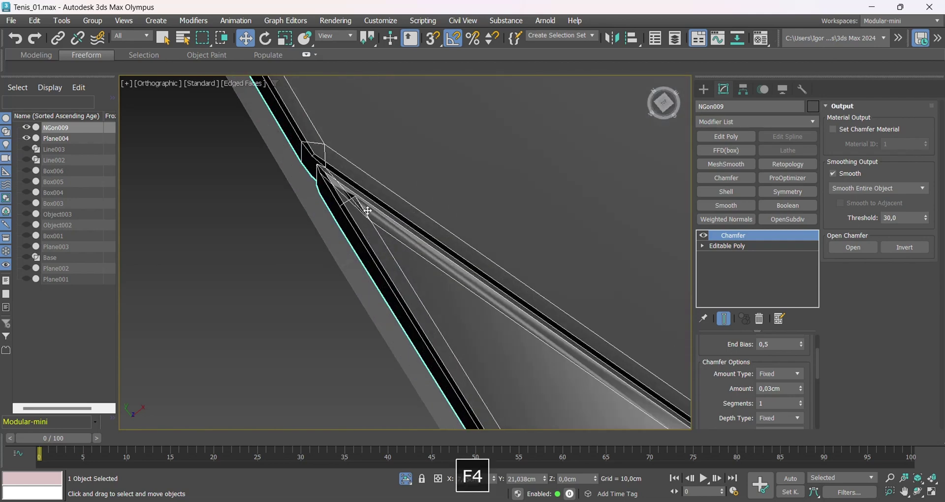
- Examine the closely spaced vertical edges on the rim wall with the Chamfer off, and turn the Chamfer back on
{"action": "left_click", "coordinate": [704, 235]}
{"action": "left_click", "coordinate": [724, 246]}
{"action": "middle_click_drag", "start_coordinate": [592, 273], "coordinate": [391, 317], "text": "alt"}
{"action": "scroll", "coordinate": [559, 284], "scroll_direction": "down", "scroll_amount": 5}
{"action": "scroll", "coordinate": [585, 308], "scroll_direction": "up", "scroll_amount": 5}
{"action": "key", "text": "2"}
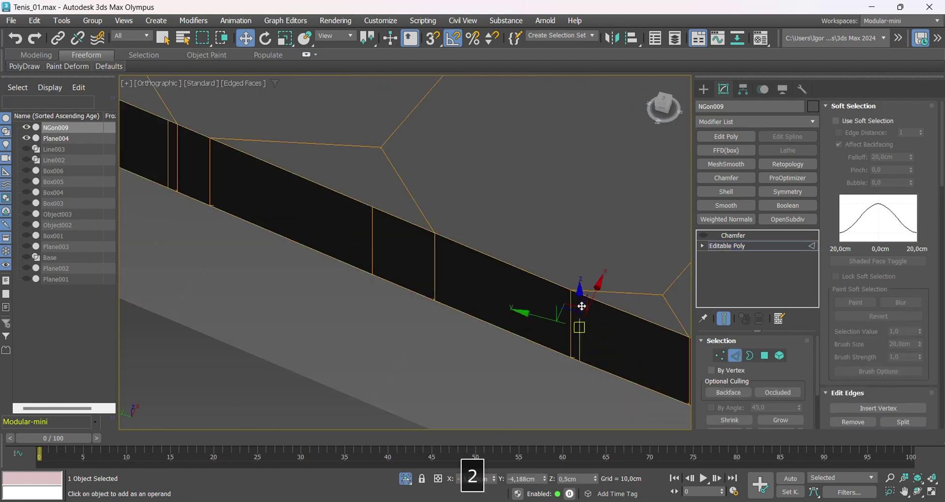
{"action": "left_click", "coordinate": [704, 237]}
{"action": "key", "text": "F4"}
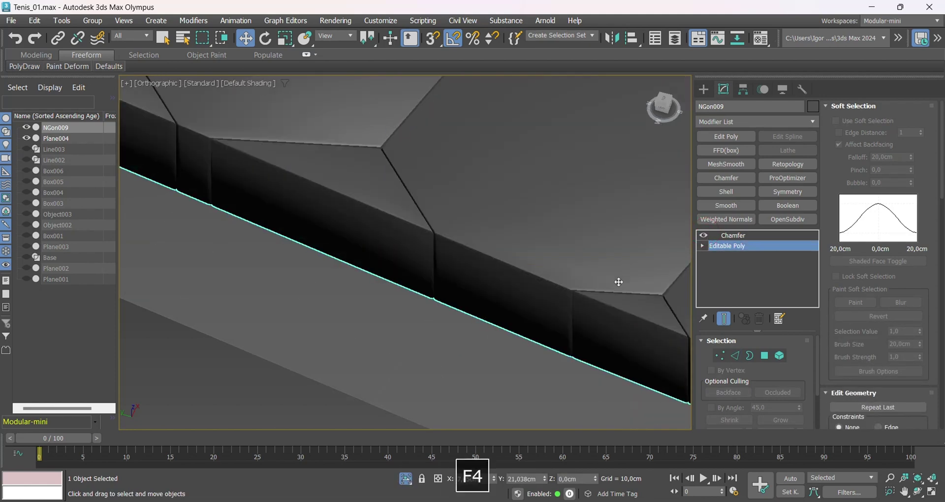
- Examine the chamfered rim seams and corner cells along this side, with and without edged faces
{"action": "scroll", "coordinate": [593, 298], "scroll_direction": "up", "scroll_amount": 6}
{"action": "key", "text": "F4"}
{"action": "scroll", "coordinate": [567, 286], "scroll_direction": "up", "scroll_amount": 3}
{"action": "key", "text": "F4"}
{"action": "scroll", "coordinate": [473, 294], "scroll_direction": "down", "scroll_amount": 8}
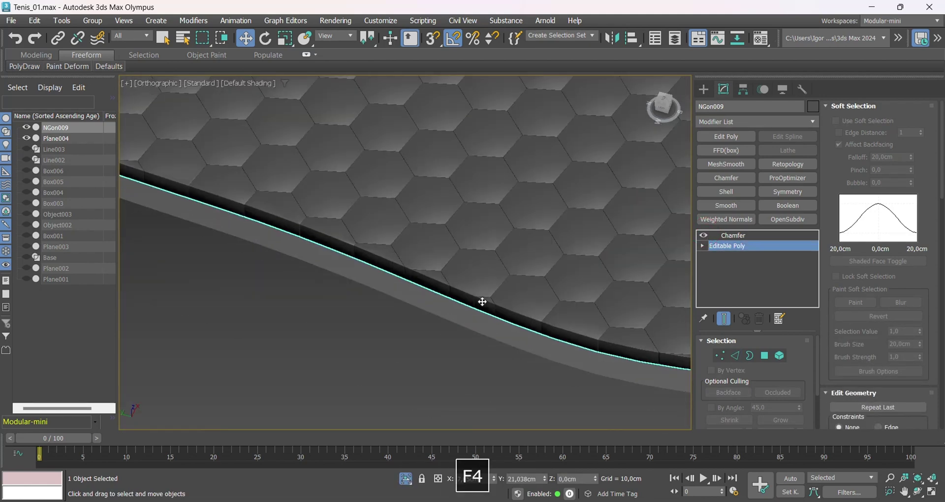
{"action": "middle_click_drag", "start_coordinate": [415, 260], "coordinate": [400, 314], "text": "alt"}
{"action": "scroll", "coordinate": [357, 309], "scroll_direction": "up", "scroll_amount": 8}
{"action": "key", "text": "F4"}
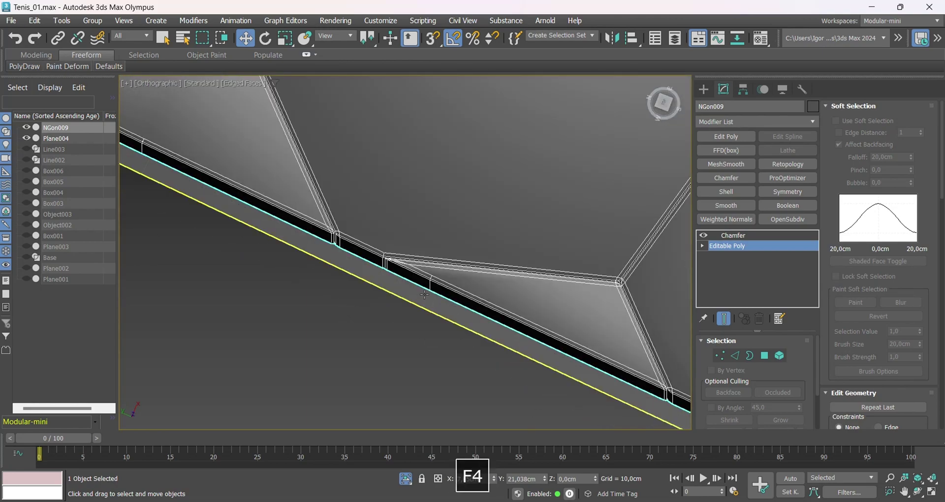
{"action": "key", "text": "F4"}
{"action": "scroll", "coordinate": [425, 295], "scroll_direction": "down", "scroll_amount": 8}
{"action": "scroll", "coordinate": [306, 251], "scroll_direction": "up", "scroll_amount": 6}
{"action": "middle_click_drag", "start_coordinate": [309, 200], "coordinate": [334, 314]}
{"action": "key", "text": "F4"}
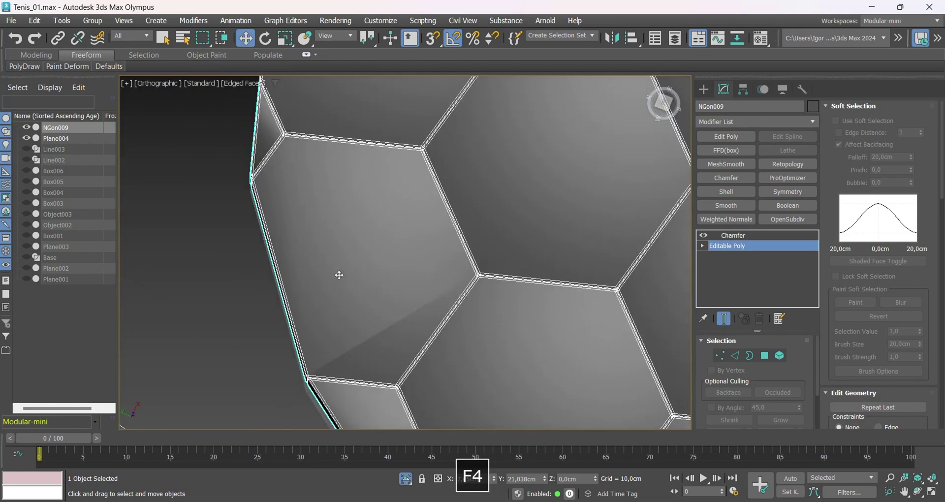
- Examine the chamfered rim cells around the rounded end and opposite side of the sole for faulty corners
{"action": "scroll", "coordinate": [345, 290], "scroll_direction": "down", "scroll_amount": 5}
{"action": "middle_click_drag", "start_coordinate": [352, 176], "coordinate": [184, 295]}
{"action": "scroll", "coordinate": [183, 296], "scroll_direction": "down", "scroll_amount": 3}
{"action": "middle_click_drag", "start_coordinate": [405, 238], "coordinate": [331, 173]}
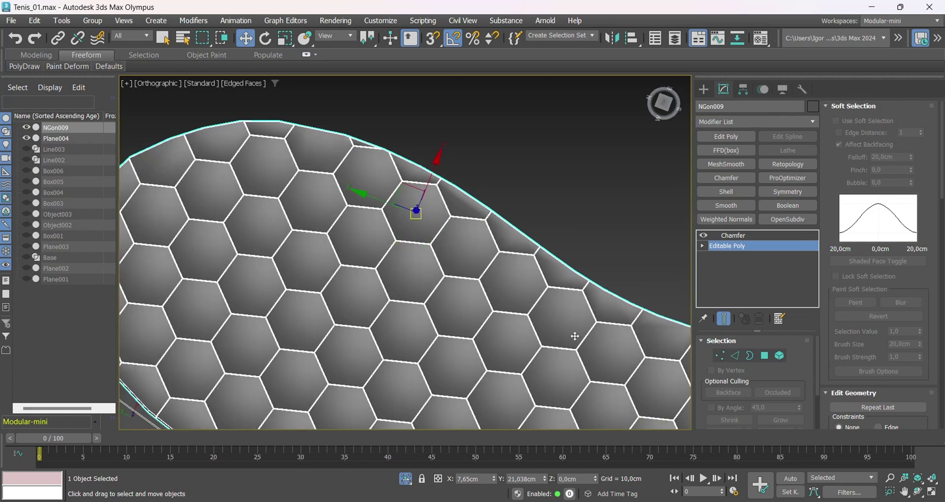
{"action": "scroll", "coordinate": [575, 336], "scroll_direction": "down", "scroll_amount": 4}
{"action": "middle_click_drag", "start_coordinate": [575, 337], "coordinate": [375, 234]}
{"action": "key", "text": "F4"}
{"action": "middle_click_drag", "start_coordinate": [599, 328], "coordinate": [486, 274]}
{"action": "scroll", "coordinate": [500, 229], "scroll_direction": "up", "scroll_amount": 7}
{"action": "key", "text": "F4"}
{"action": "scroll", "coordinate": [424, 137], "scroll_direction": "up", "scroll_amount": 6}
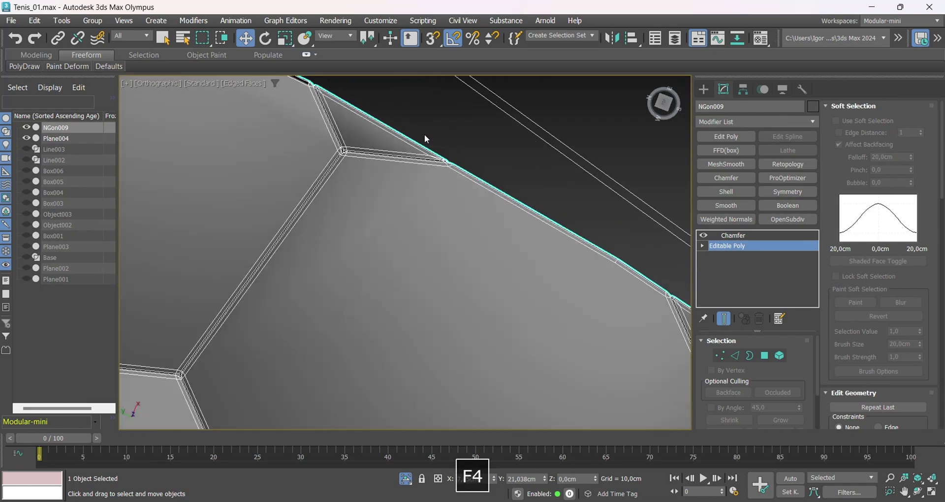
{"action": "scroll", "coordinate": [426, 139], "scroll_direction": "down", "scroll_amount": 5}
{"action": "middle_click_drag", "start_coordinate": [496, 219], "coordinate": [483, 269], "text": "alt"}
{"action": "scroll", "coordinate": [483, 269], "scroll_direction": "up", "scroll_amount": 6}
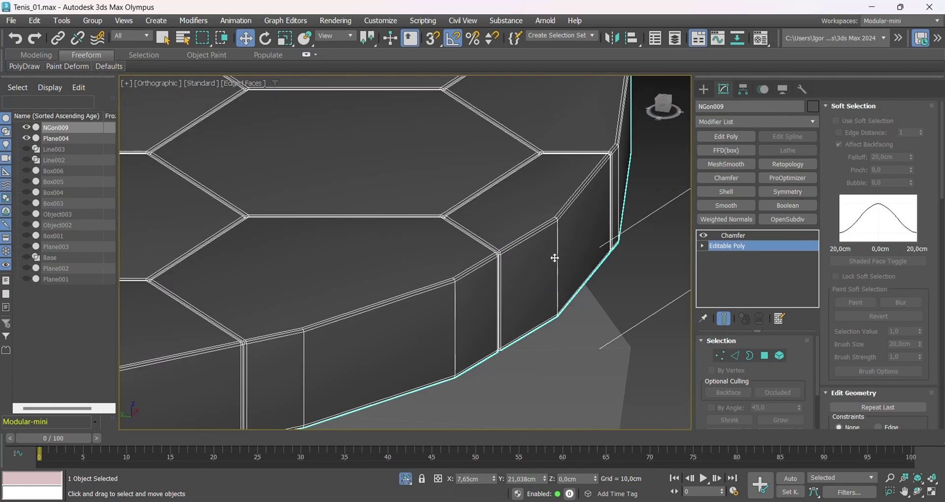
{"action": "scroll", "coordinate": [555, 258], "scroll_direction": "down", "scroll_amount": 5}
{"action": "middle_click_drag", "start_coordinate": [448, 209], "coordinate": [448, 281], "text": "alt"}
{"action": "scroll", "coordinate": [543, 243], "scroll_direction": "up", "scroll_amount": 6}
{"action": "key", "text": "F4"}
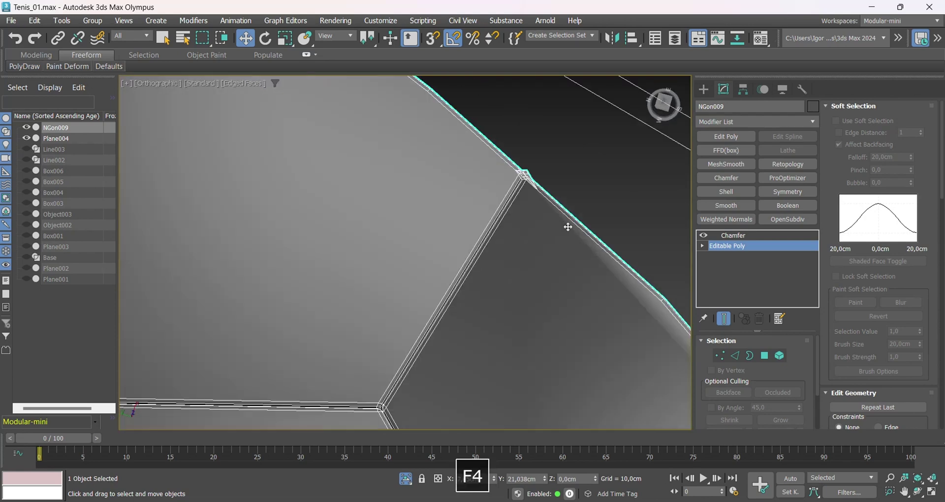
- Delete the tiny sliver element at the rim corner between two hexagon cells, and check it with the Chamfer toggled
{"action": "scroll", "coordinate": [568, 227], "scroll_direction": "up", "scroll_amount": 2}
{"action": "left_click", "coordinate": [703, 236]}
{"action": "left_click", "coordinate": [779, 356]}
{"action": "scroll", "coordinate": [541, 149], "scroll_direction": "up", "scroll_amount": 3}
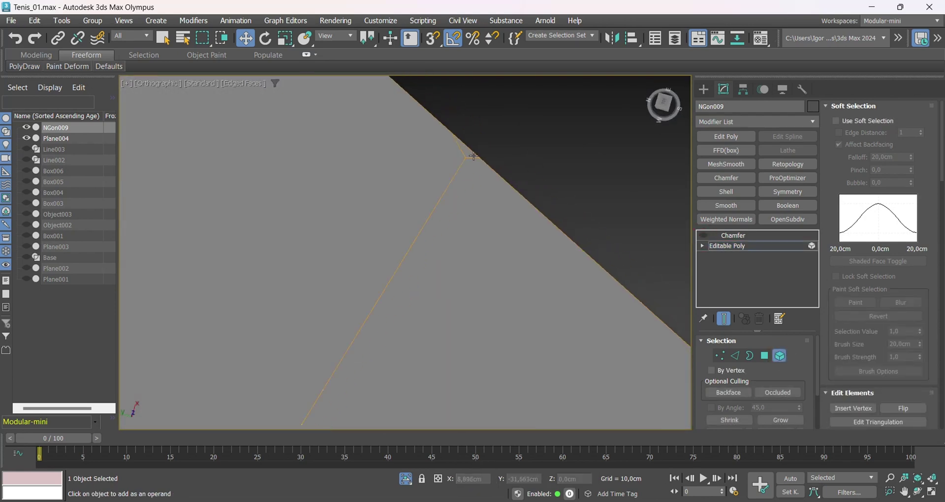
{"action": "left_click", "coordinate": [463, 147]}
{"action": "key", "text": "F3"}
{"action": "key", "text": "F3"}
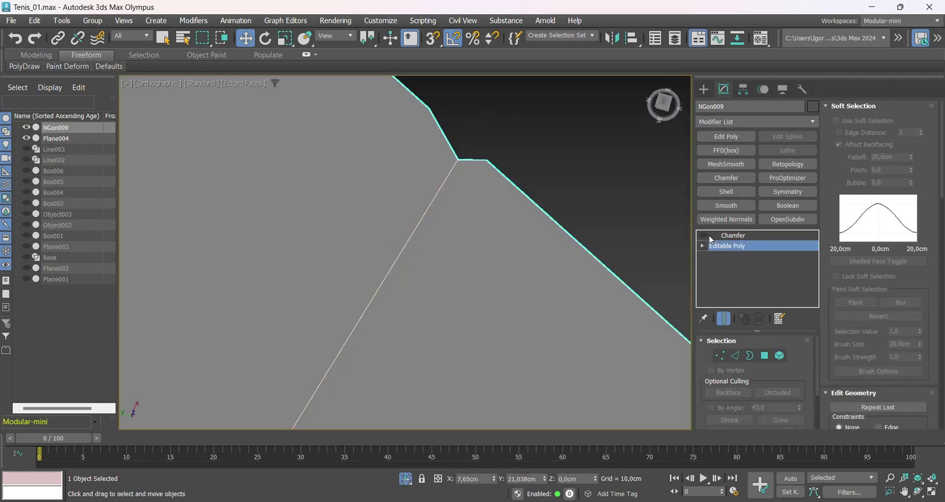
{"action": "left_click", "coordinate": [704, 235]}
{"action": "left_click", "coordinate": [704, 235]}
- Inspect the doubled vertical edge at the rim corner with the Chamfer off and on
{"action": "key", "text": "2"}
{"action": "scroll", "coordinate": [502, 179], "scroll_direction": "down", "scroll_amount": 3}
{"action": "middle_click_drag", "start_coordinate": [468, 194], "coordinate": [359, 235], "text": "alt"}
{"action": "scroll", "coordinate": [480, 176], "scroll_direction": "up", "scroll_amount": 5}
{"action": "scroll", "coordinate": [581, 183], "scroll_direction": "down", "scroll_amount": 2}
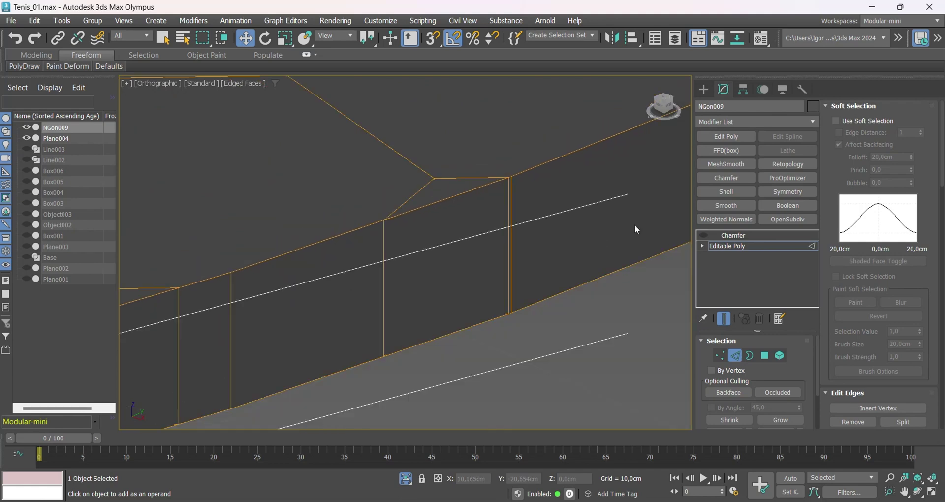
{"action": "key", "text": "2"}
{"action": "left_click", "coordinate": [703, 235]}
{"action": "key", "text": "F4"}
{"action": "scroll", "coordinate": [522, 222], "scroll_direction": "up", "scroll_amount": 5}
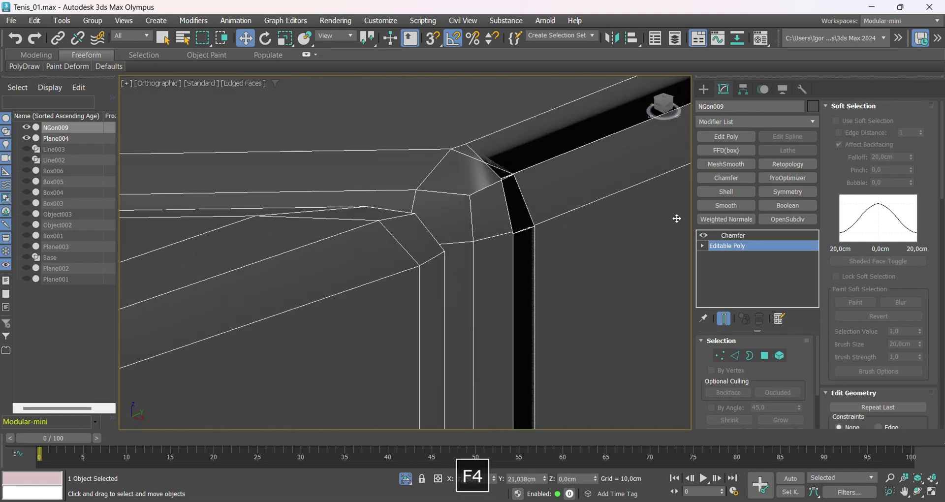
- Remove the redundant vertical edge beside the rim corner from the base mesh, and turn the Chamfer back on
{"action": "left_click", "coordinate": [703, 236]}
{"action": "key", "text": "2"}
{"action": "key", "text": "ctrl+BackSpace"}
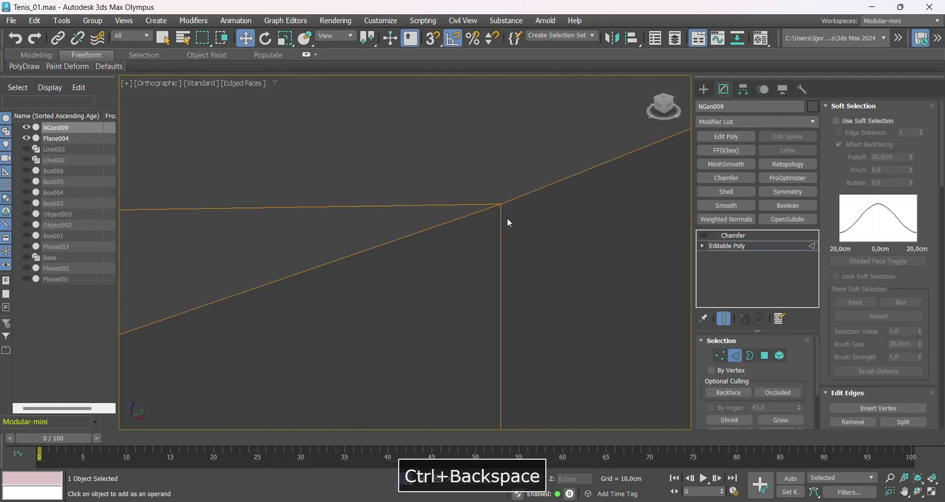
{"action": "key", "text": "2"}
{"action": "scroll", "coordinate": [507, 223], "scroll_direction": "down", "scroll_amount": 5}
{"action": "left_click", "coordinate": [704, 235]}
{"action": "key", "text": "F4"}
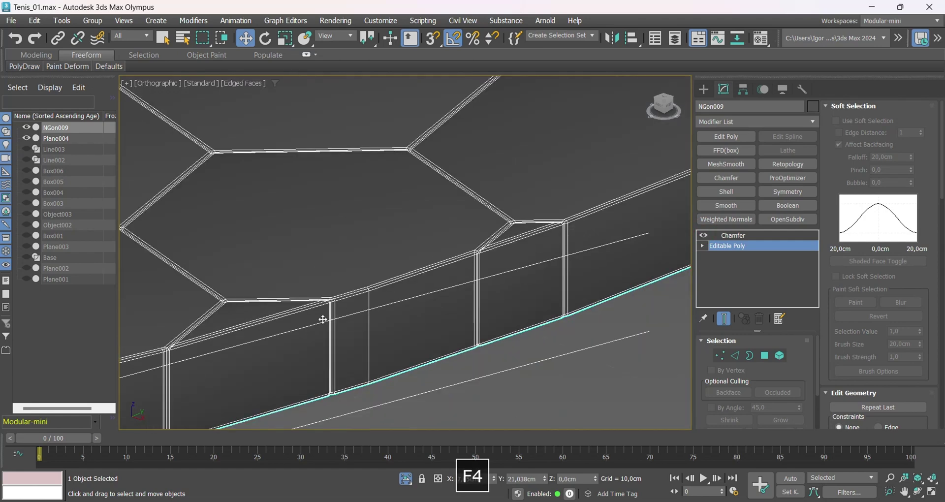
- Remove the extra vertical edge beside the pinched seam at the sole's end from the base mesh, and re-enable the Chamfer
{"action": "scroll", "coordinate": [440, 266], "scroll_direction": "up", "scroll_amount": 6}
{"action": "scroll", "coordinate": [572, 228], "scroll_direction": "down", "scroll_amount": 2}
{"action": "key", "text": "F4"}
{"action": "scroll", "coordinate": [532, 233], "scroll_direction": "down", "scroll_amount": 8}
{"action": "mouse_move", "coordinate": [487, 238]}
{"action": "middle_mouse_down", "text": "alt"}
{"action": "mouse_move", "coordinate": [468, 338]}
{"action": "mouse_move", "coordinate": [468, 308]}
{"action": "mouse_move", "coordinate": [492, 281]}
{"action": "middle_mouse_up", "text": "alt"}
{"action": "scroll", "coordinate": [478, 261], "scroll_direction": "up", "scroll_amount": 5}
{"action": "key", "text": "F4"}
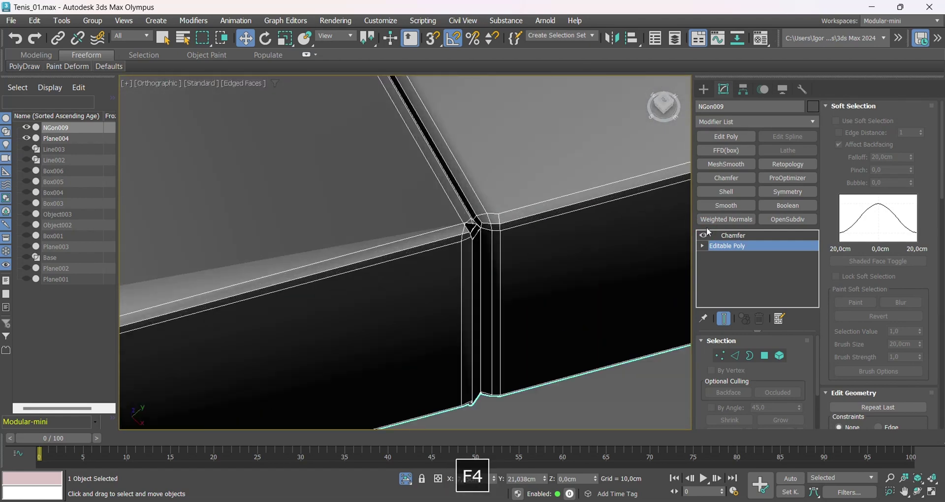
{"action": "left_click", "coordinate": [704, 235]}
{"action": "key", "text": "ctrl+BackSpace"}
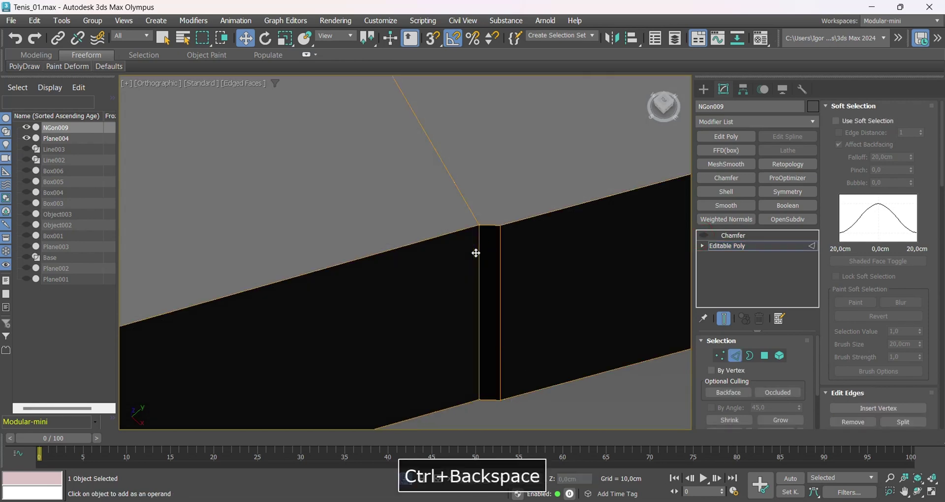
{"action": "left_click", "coordinate": [495, 246]}
{"action": "key", "text": "ctrl+BackSpace"}
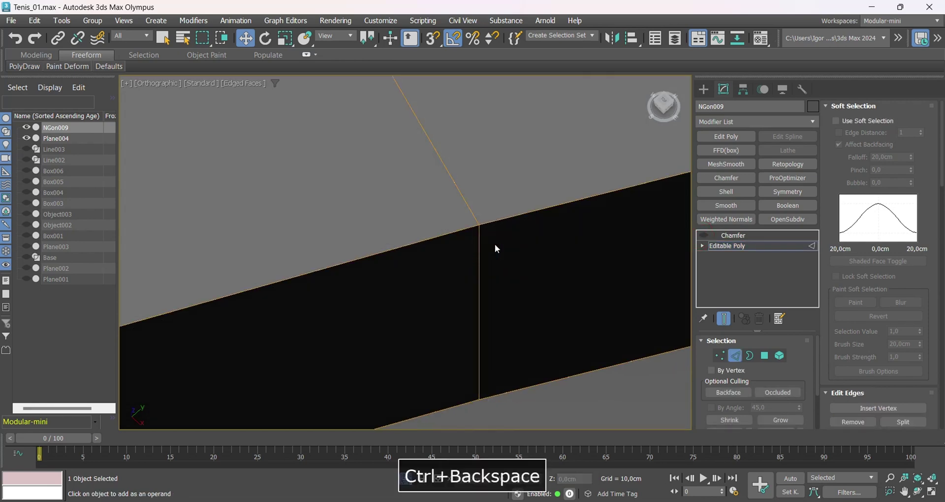
{"action": "key", "text": "2"}
{"action": "left_click", "coordinate": [704, 235]}
{"action": "key", "text": "F4"}
- Examine the whole chamfered sole from the rim, side and underside, with and without edged faces
{"action": "scroll", "coordinate": [487, 266], "scroll_direction": "down", "scroll_amount": 8}
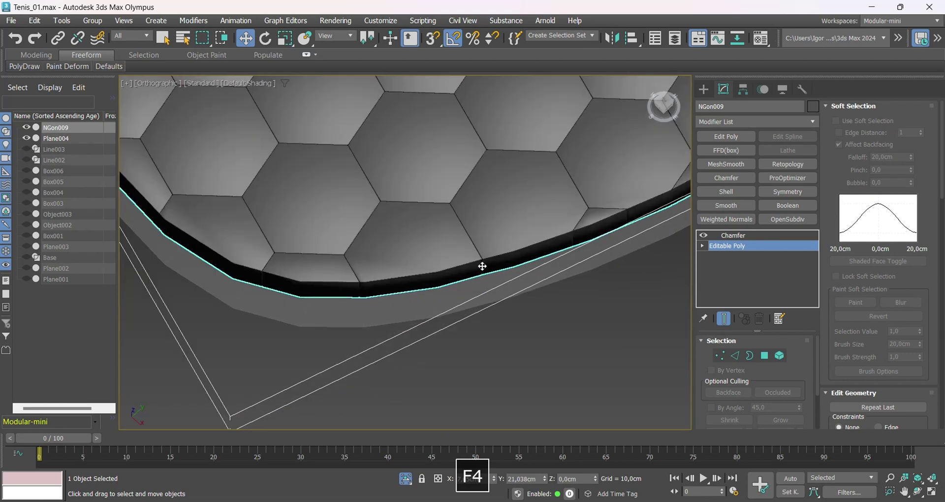
{"action": "middle_click_drag", "start_coordinate": [472, 301], "coordinate": [482, 293], "text": "alt"}
{"action": "scroll", "coordinate": [534, 323], "scroll_direction": "up", "scroll_amount": 4}
{"action": "scroll", "coordinate": [533, 323], "scroll_direction": "down", "scroll_amount": 8}
{"action": "mouse_move", "coordinate": [537, 315]}
{"action": "middle_mouse_down", "text": "alt"}
{"action": "mouse_move", "coordinate": [532, 281]}
{"action": "mouse_move", "coordinate": [449, 291]}
{"action": "mouse_move", "coordinate": [498, 346]}
{"action": "mouse_move", "coordinate": [551, 234]}
{"action": "middle_mouse_up", "text": "alt"}
{"action": "scroll", "coordinate": [449, 290], "scroll_direction": "down", "scroll_amount": 4}
{"action": "key", "text": "F4"}
{"action": "scroll", "coordinate": [633, 280], "scroll_direction": "up", "scroll_amount": 5}
{"action": "key", "text": "F4"}
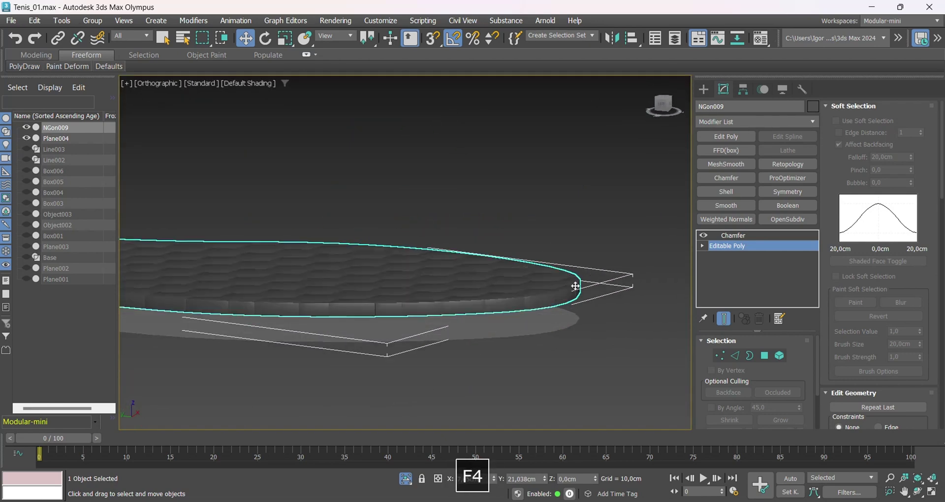
{"action": "mouse_move", "coordinate": [633, 280]}
{"action": "middle_mouse_down", "text": "alt"}
{"action": "mouse_move", "coordinate": [547, 291]}
{"action": "mouse_move", "coordinate": [559, 315]}
{"action": "mouse_move", "coordinate": [573, 246]}
{"action": "mouse_move", "coordinate": [689, 207]}
{"action": "middle_mouse_up", "text": "alt"}
{"action": "key", "text": "F4"}
{"action": "key", "text": "F4"}
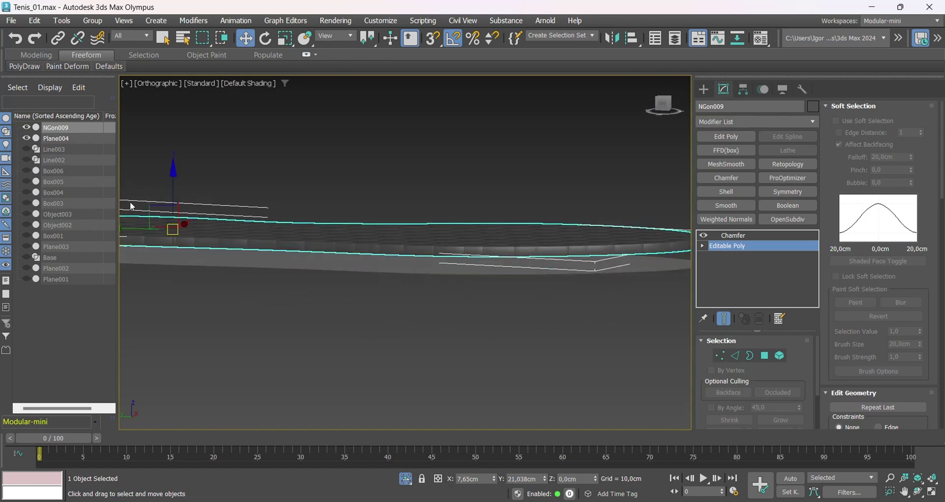
{"action": "mouse_move", "coordinate": [174, 171]}
{"action": "middle_mouse_down"}
{"action": "mouse_move", "coordinate": [183, 197]}
{"action": "mouse_move", "coordinate": [180, 189]}
{"action": "mouse_move", "coordinate": [388, 229]}
{"action": "mouse_move", "coordinate": [590, 200]}
{"action": "middle_mouse_up"}
{"action": "key", "text": "F4"}
{"action": "key", "text": "F3"}
{"action": "scroll", "coordinate": [611, 204], "scroll_direction": "up", "scroll_amount": 8}
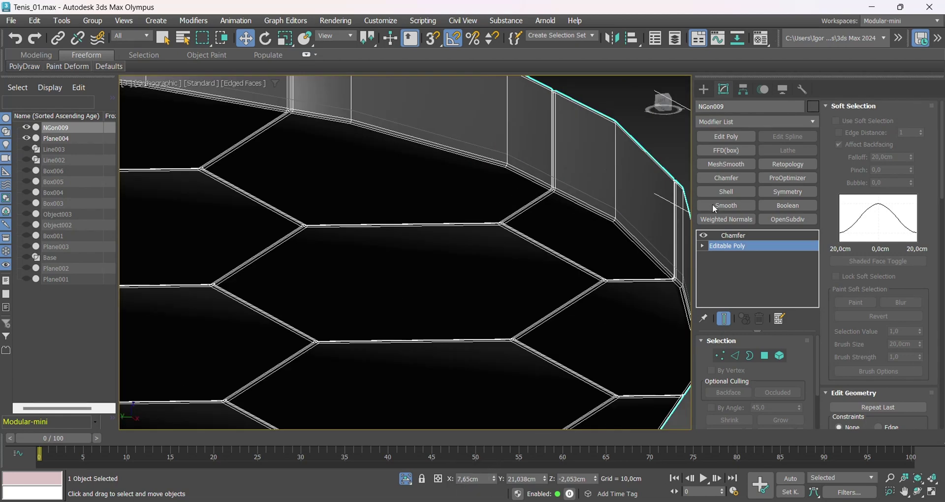
- Collapse the Chamfer on NGon009 into the Editable Poly and add a Skin Wrap modifier
{"action": "left_click", "coordinate": [727, 234]}
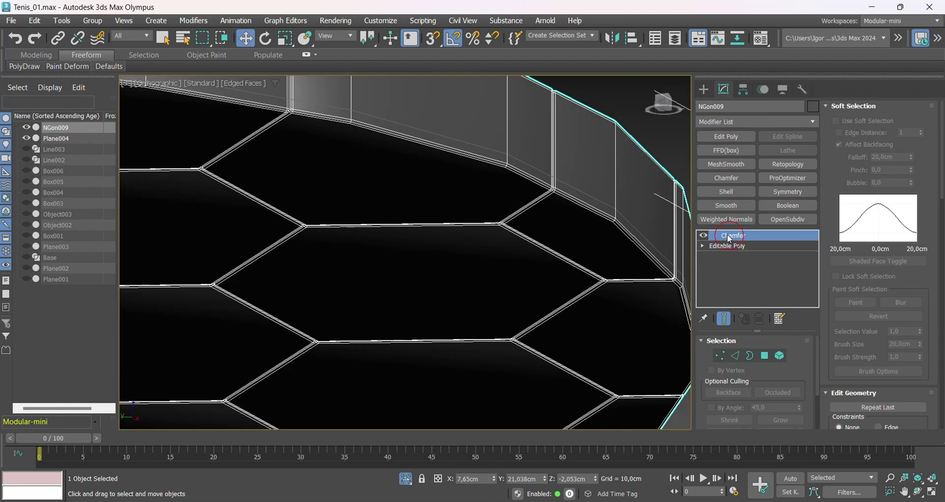
{"action": "key", "text": "ctrl+t"}
{"action": "left_click", "coordinate": [744, 121]}
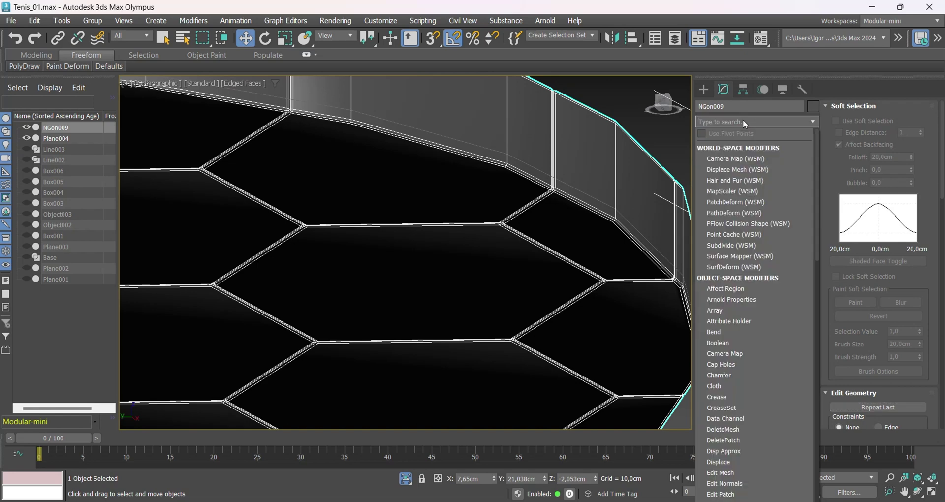
{"action": "type", "text": "skin"}
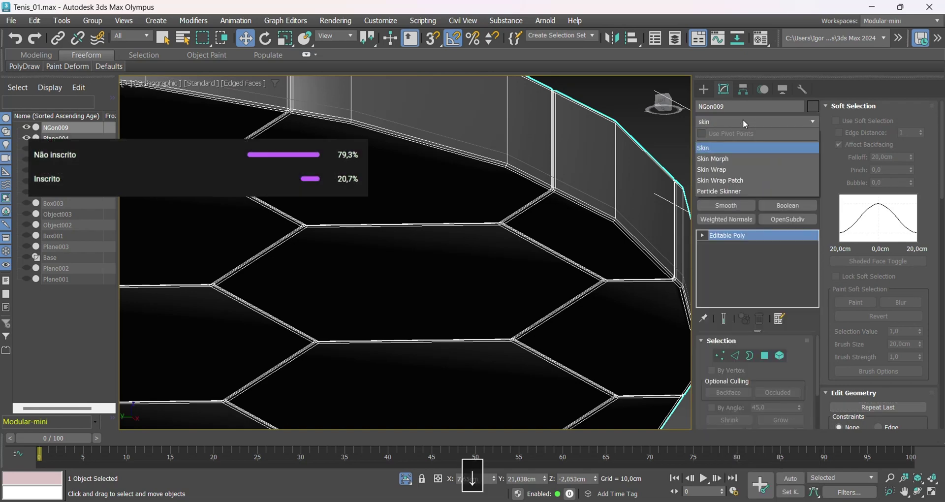
{"action": "key", "text": "Down"}
{"action": "key", "text": "Down"}
{"action": "key", "text": "Return"}
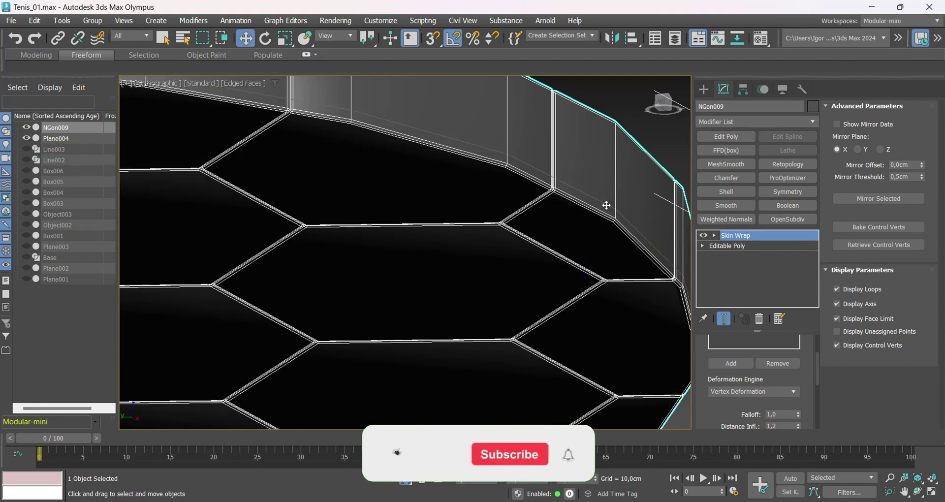
- Set the Captured channel of Plane004's Morpher to 0,0 to bend the hexagon sole to the curved shape
{"action": "left_click", "coordinate": [56, 139]}
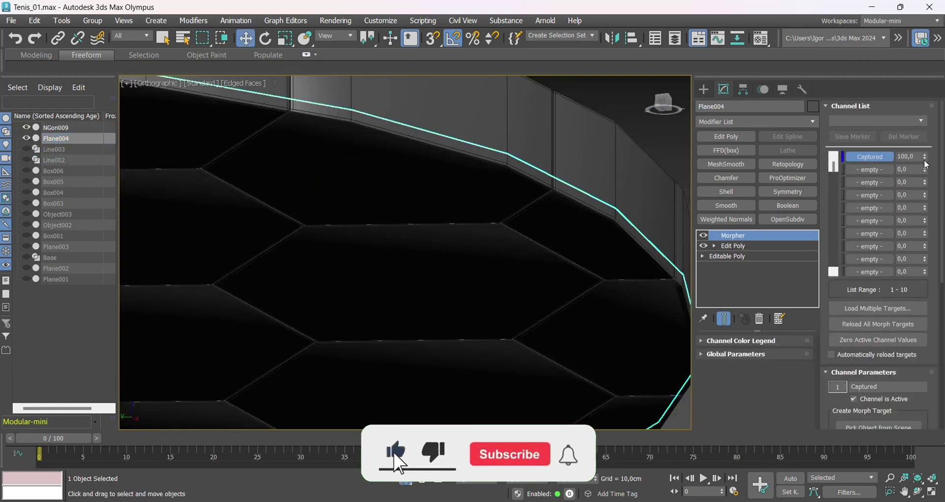
{"action": "key", "text": "z"}
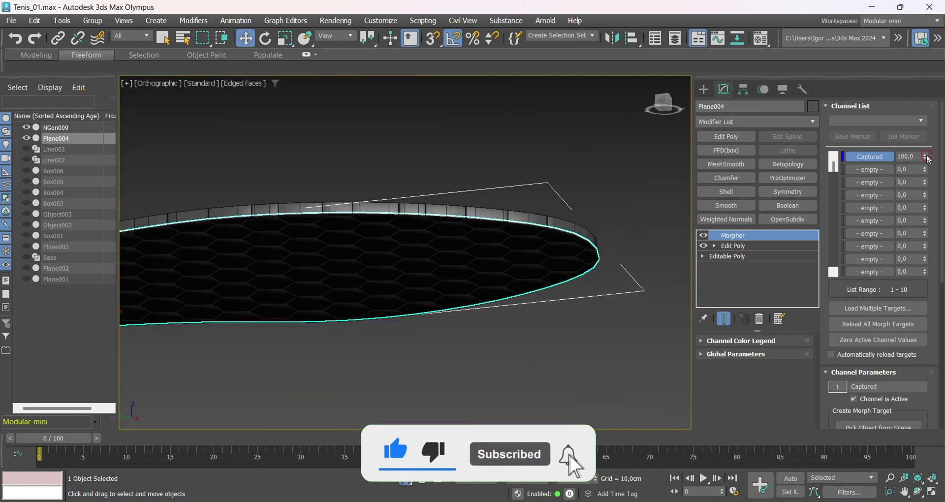
{"action": "left_click_drag", "start_coordinate": [927, 159], "coordinate": [918, 194]}
{"action": "scroll", "coordinate": [424, 236], "scroll_direction": "down", "scroll_amount": 5}
{"action": "middle_click_drag", "start_coordinate": [400, 238], "coordinate": [414, 265], "text": "alt"}
{"action": "scroll", "coordinate": [413, 265], "scroll_direction": "up", "scroll_amount": 5}
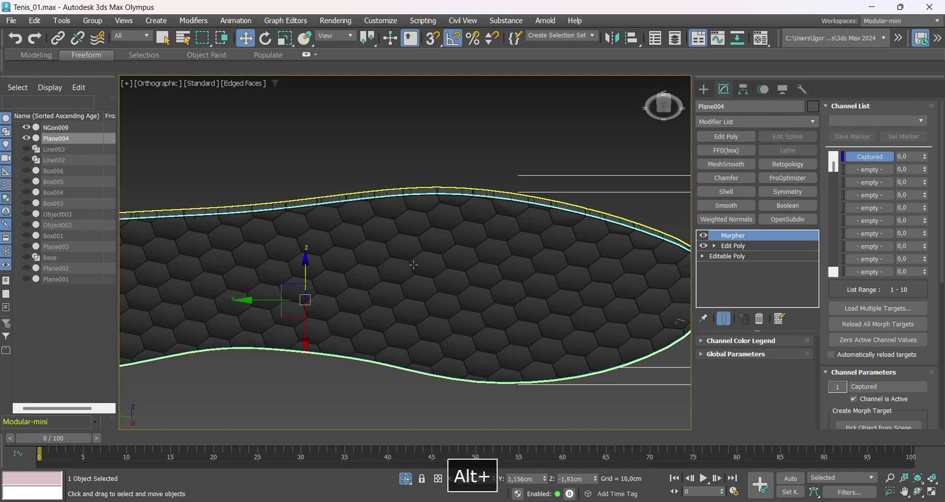
- Collapse the deformed NGon009 to an Editable Poly and delete Plane004
{"action": "left_click", "coordinate": [539, 216]}
{"action": "key", "text": "ctrl+t"}
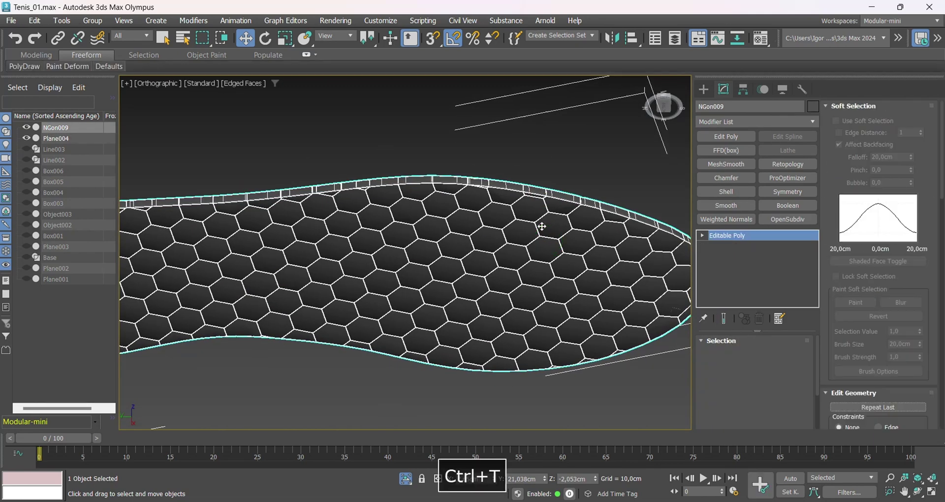
{"action": "middle_click_drag", "start_coordinate": [552, 271], "coordinate": [619, 233], "text": "alt"}
{"action": "left_click", "coordinate": [49, 141]}
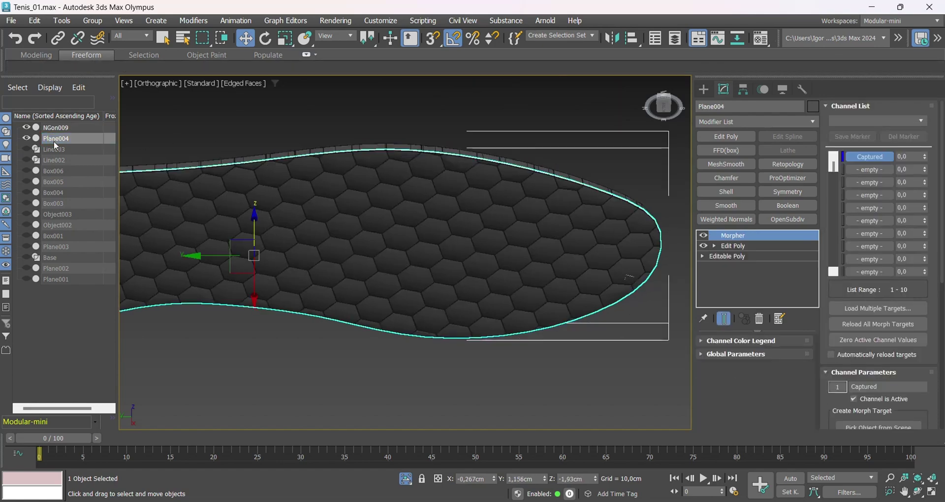
{"action": "key", "text": "Delete"}
- Bring back the rest of the sneaker around the hexagon sole, and display it without edged faces
{"action": "middle_click_drag", "start_coordinate": [545, 203], "coordinate": [560, 223], "text": "alt"}
{"action": "left_click", "coordinate": [551, 238]}
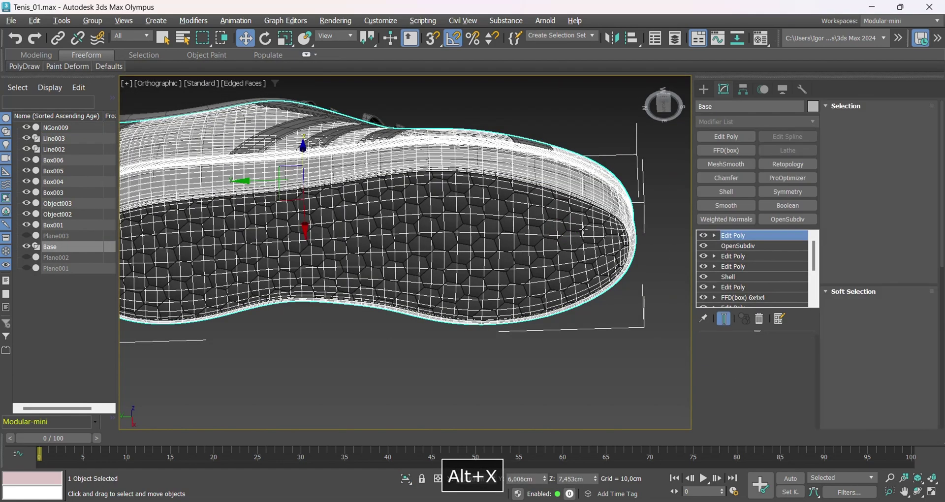
{"action": "left_click", "coordinate": [629, 337]}
{"action": "key", "text": "F4"}
{"action": "middle_click_drag", "start_coordinate": [628, 338], "coordinate": [529, 248], "text": "alt"}
- Change the object color of NGon009 to light grey
{"action": "left_click", "coordinate": [529, 247]}
{"action": "left_click", "coordinate": [812, 106]}
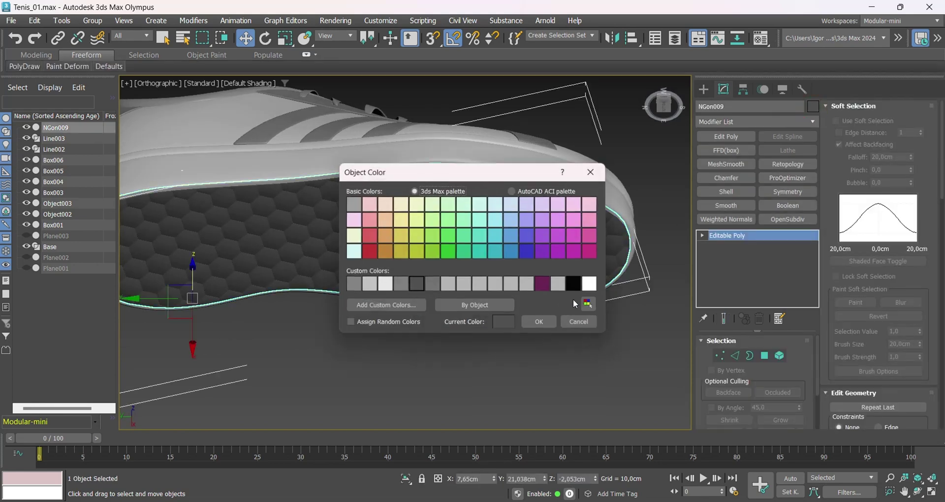
{"action": "left_click", "coordinate": [540, 322]}
{"action": "left_click", "coordinate": [559, 386]}
- Examine how the hexagon sole meets the sneaker's base along the rim, with and without edged faces
{"action": "middle_click_drag", "start_coordinate": [559, 386], "coordinate": [519, 241], "text": "alt"}
{"action": "scroll", "coordinate": [540, 217], "scroll_direction": "up", "scroll_amount": 7}
{"action": "key", "text": "F4"}
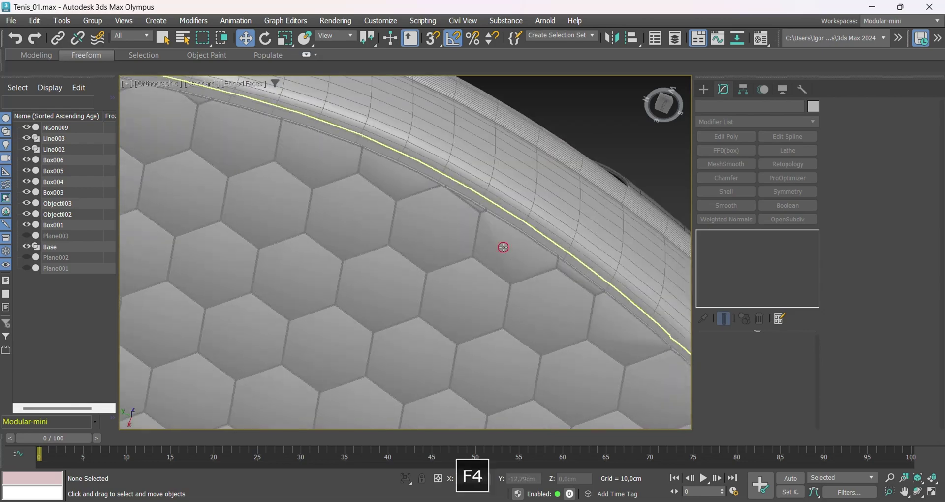
{"action": "left_click", "coordinate": [502, 247]}
{"action": "scroll", "coordinate": [496, 238], "scroll_direction": "up", "scroll_amount": 5}
{"action": "key", "text": "F4"}
{"action": "scroll", "coordinate": [495, 238], "scroll_direction": "up", "scroll_amount": 2}
{"action": "scroll", "coordinate": [492, 212], "scroll_direction": "down", "scroll_amount": 4}
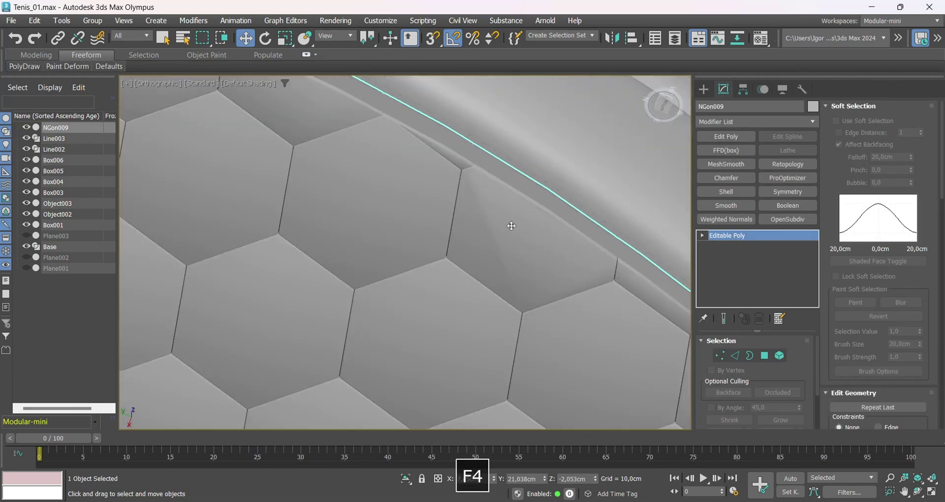
- Raise the hexagon sole NGon009 to Z -1,897 cm, into the sneaker's base
{"action": "scroll", "coordinate": [516, 229], "scroll_direction": "down", "scroll_amount": 5}
{"action": "mouse_move", "coordinate": [483, 226]}
{"action": "middle_mouse_down", "text": "alt"}
{"action": "mouse_move", "coordinate": [583, 229]}
{"action": "mouse_move", "coordinate": [623, 250]}
{"action": "middle_mouse_up", "text": "alt"}
{"action": "key", "text": "F4"}
{"action": "key", "text": "F4"}
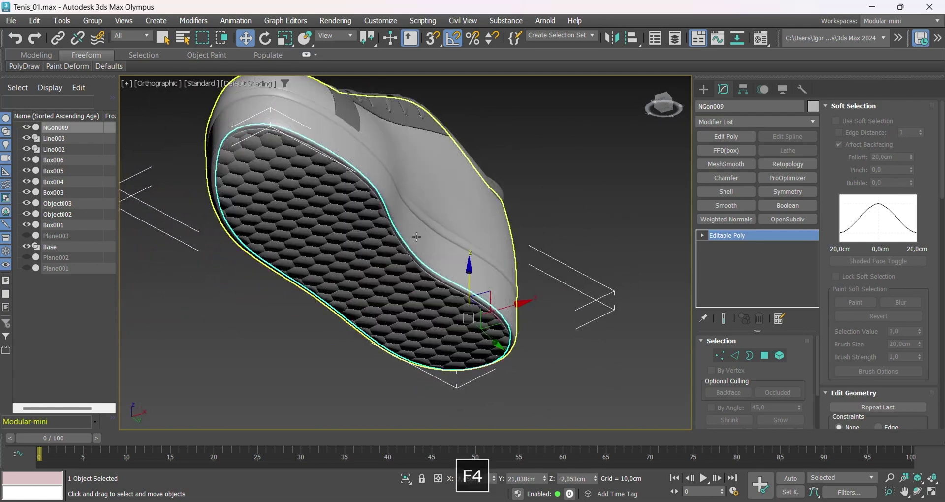
{"action": "middle_click_drag", "start_coordinate": [415, 237], "coordinate": [552, 227], "text": "alt"}
{"action": "scroll", "coordinate": [559, 226], "scroll_direction": "up", "scroll_amount": 6}
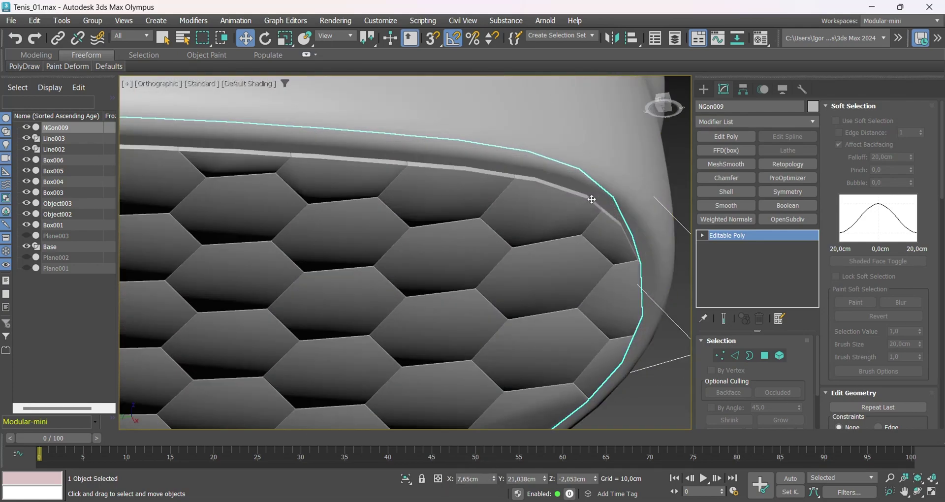
{"action": "key", "text": "F4"}
{"action": "scroll", "coordinate": [563, 224], "scroll_direction": "down", "scroll_amount": 3}
{"action": "scroll", "coordinate": [563, 225], "scroll_direction": "up", "scroll_amount": 5}
{"action": "key", "text": "F4"}
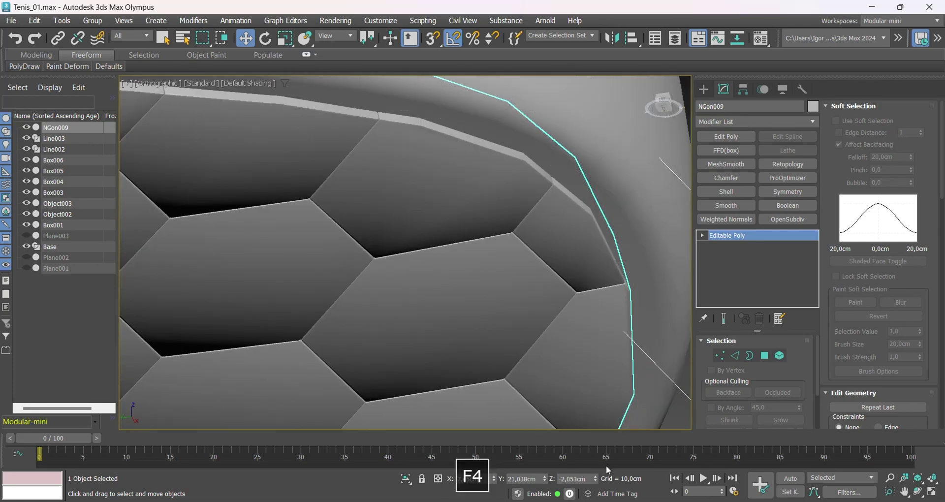
{"action": "left_click_drag", "start_coordinate": [595, 471], "coordinate": [595, 465]}
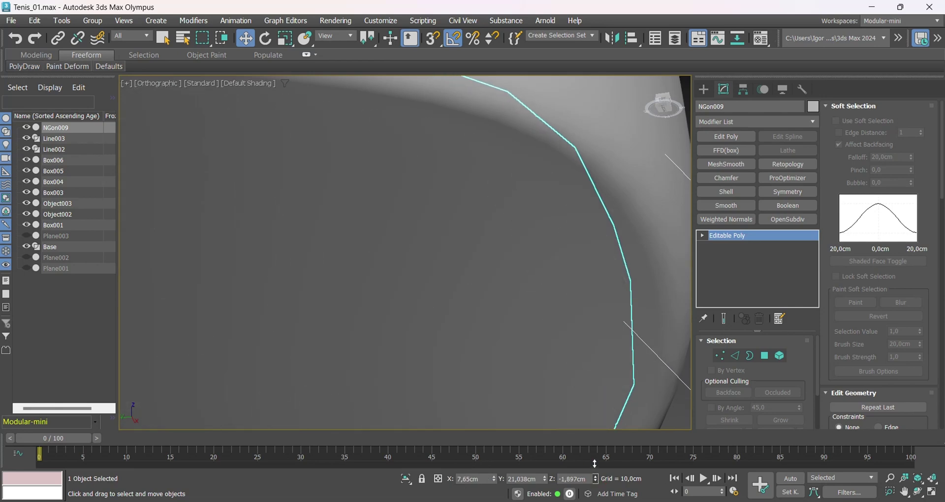
{"action": "scroll", "coordinate": [543, 208], "scroll_direction": "down", "scroll_amount": 6}
- Delete the topmost Edit Poly modifier of Base and turn off its OpenSubdiv
{"action": "left_click", "coordinate": [543, 207]}
{"action": "key", "text": "F4"}
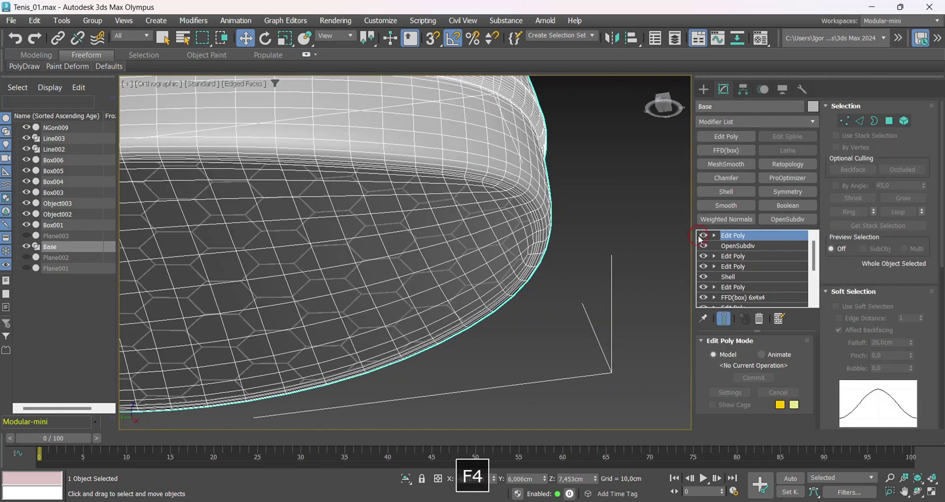
{"action": "right_click", "coordinate": [786, 235]}
{"action": "left_click", "coordinate": [800, 256]}
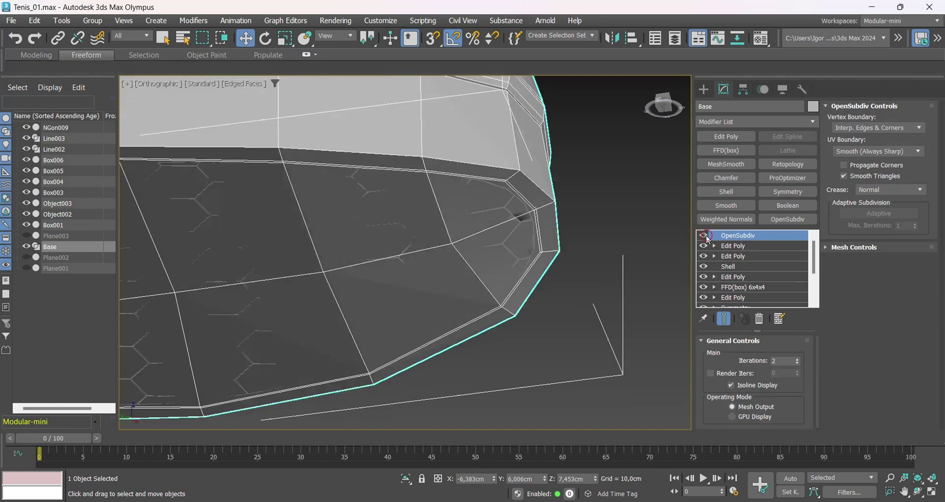
{"action": "left_click", "coordinate": [704, 236]}
- Select all polygons of Base's underside inside the rim in the Edit Poly below OpenSubdiv
{"action": "left_click", "coordinate": [733, 246]}
{"action": "key", "text": "2"}
{"action": "scroll", "coordinate": [530, 211], "scroll_direction": "up", "scroll_amount": 3}
{"action": "key", "text": "4"}
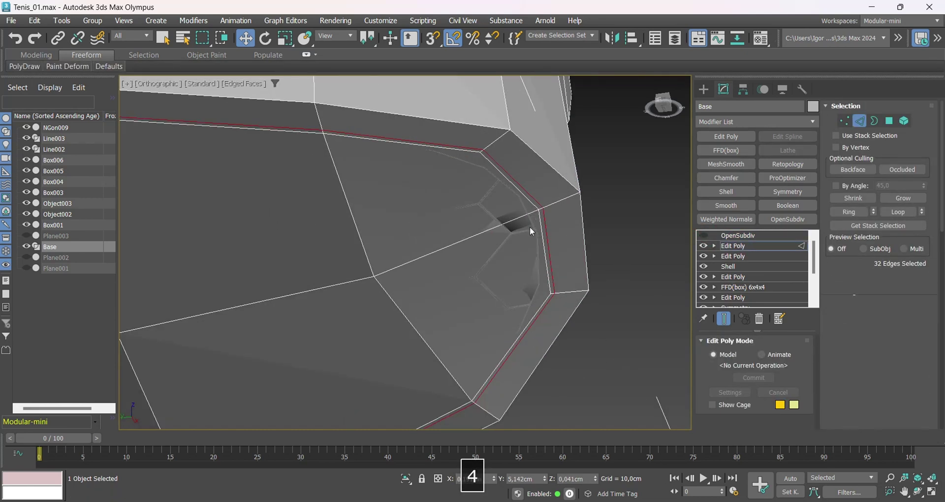
{"action": "left_click", "coordinate": [526, 210]}
{"action": "scroll", "coordinate": [529, 211], "scroll_direction": "down", "scroll_amount": 6}
{"action": "scroll", "coordinate": [296, 222], "scroll_direction": "up", "scroll_amount": 5}
{"action": "left_click", "coordinate": [307, 205], "text": "ctrl"}
{"action": "scroll", "coordinate": [292, 211], "scroll_direction": "up", "scroll_amount": 3}
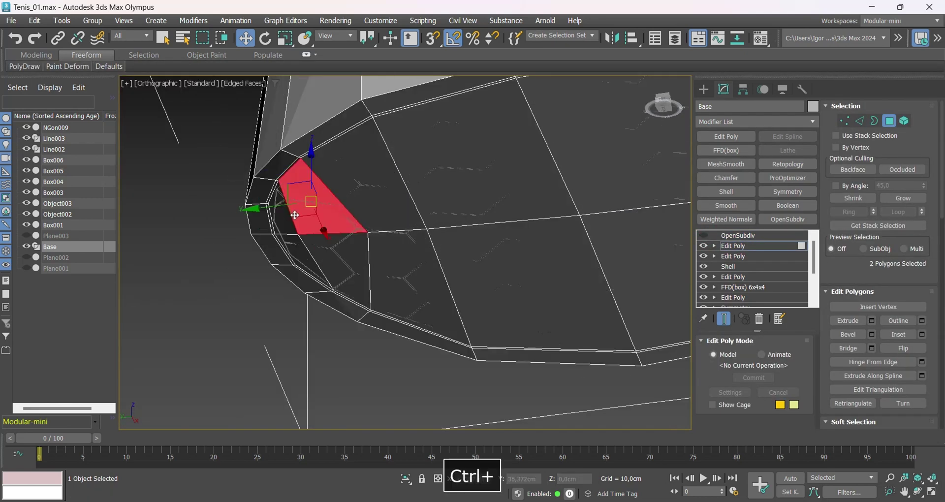
{"action": "left_click", "coordinate": [294, 216]}
{"action": "scroll", "coordinate": [285, 221], "scroll_direction": "down", "scroll_amount": 7}
{"action": "scroll", "coordinate": [630, 170], "scroll_direction": "up", "scroll_amount": 6}
{"action": "double_click", "coordinate": [532, 135], "text": "ctrl"}
{"action": "left_click", "coordinate": [545, 174], "text": "ctrl"}
{"action": "scroll", "coordinate": [545, 174], "scroll_direction": "down", "scroll_amount": 6}
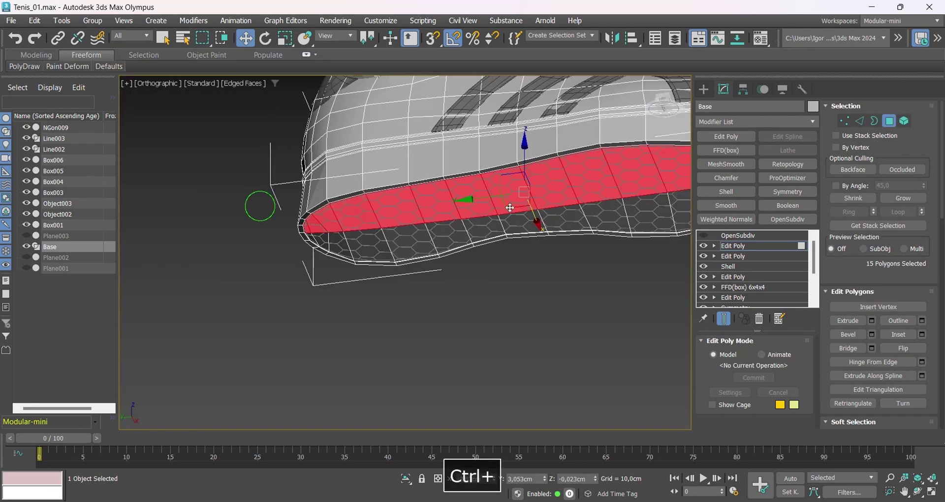
{"action": "scroll", "coordinate": [344, 212], "scroll_direction": "up", "scroll_amount": 4}
{"action": "double_click", "coordinate": [291, 240], "text": "ctrl"}
{"action": "scroll", "coordinate": [292, 240], "scroll_direction": "down", "scroll_amount": 2}
{"action": "mouse_move", "coordinate": [434, 234]}
{"action": "middle_mouse_down", "text": "alt"}
{"action": "mouse_move", "coordinate": [490, 213]}
{"action": "mouse_move", "coordinate": [441, 226]}
{"action": "middle_mouse_up", "text": "alt"}
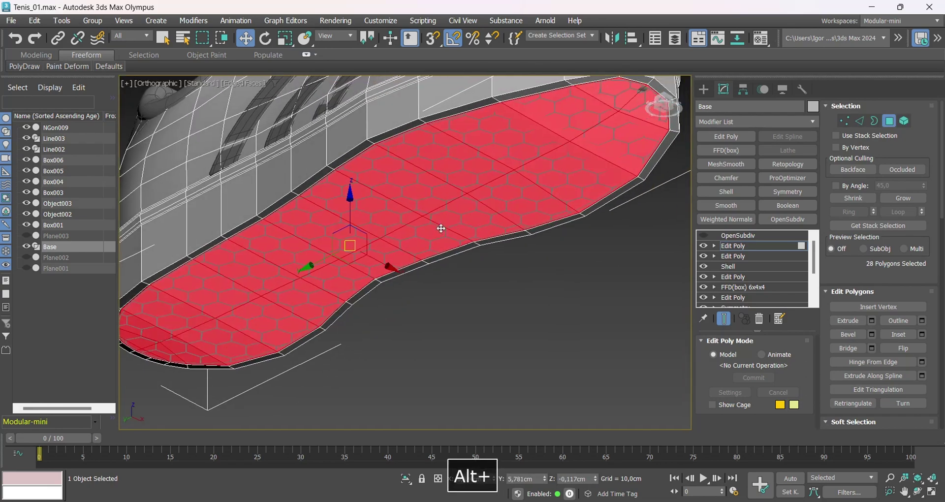
- Isolate Base and extrude the selected underside polygons upward by about 0,778 cm to form a recess
{"action": "key", "text": "alt+q"}
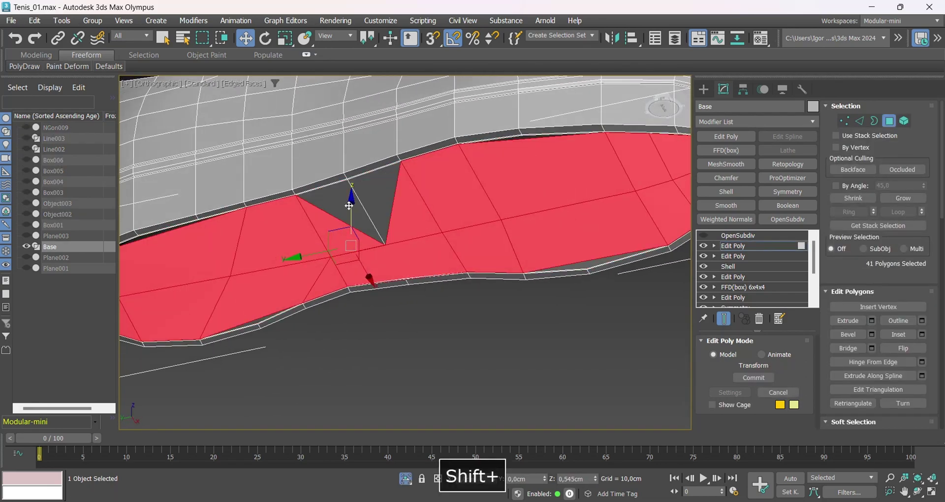
{"action": "key", "text": "ctrl+z"}
{"action": "left_click_drag", "start_coordinate": [353, 202], "coordinate": [352, 199], "text": "shift"}
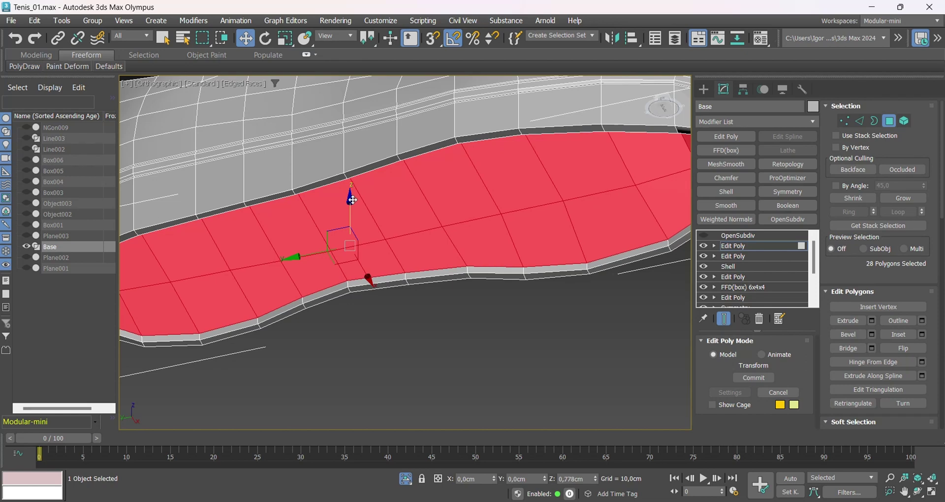
- Chamfer the upper and lower edge loops of the recess wall by about 0,066 cm
{"action": "scroll", "coordinate": [433, 267], "scroll_direction": "up", "scroll_amount": 5}
{"action": "key", "text": "2"}
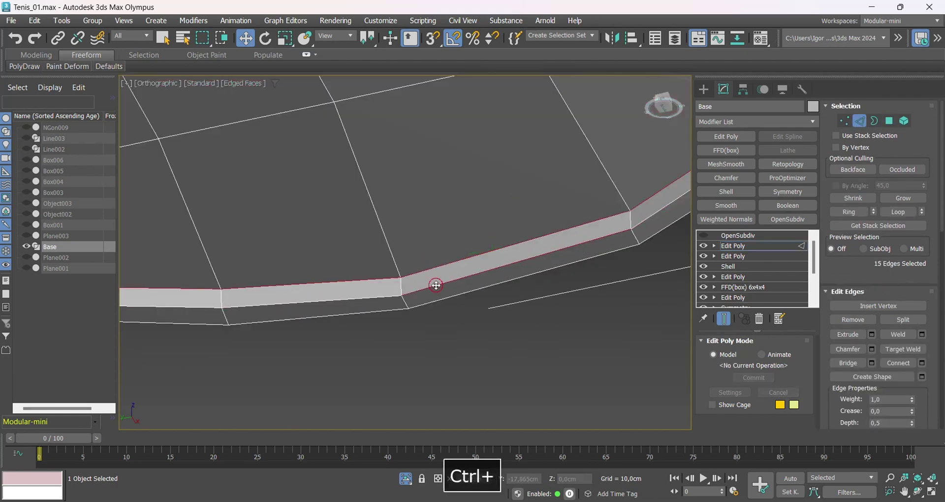
{"action": "key", "text": "ctrl+shift+c"}
{"action": "left_click_drag", "start_coordinate": [413, 282], "coordinate": [410, 256]}
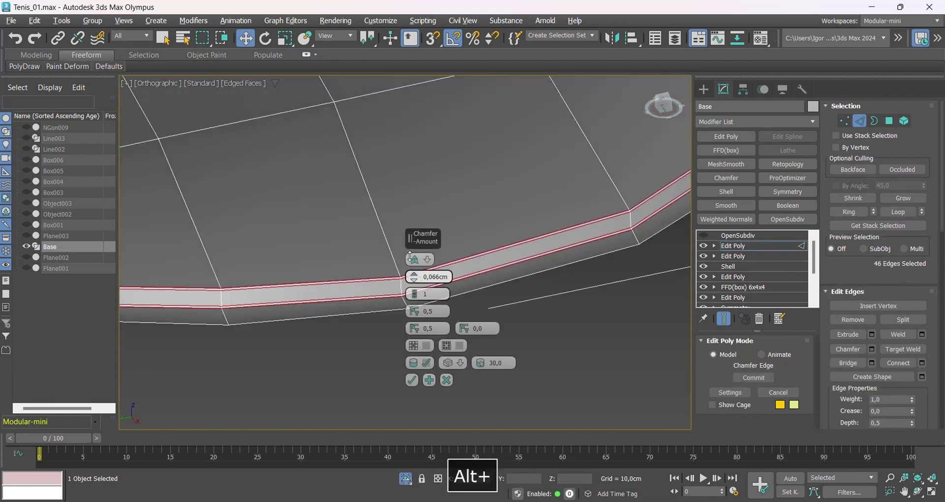
{"action": "scroll", "coordinate": [435, 305], "scroll_direction": "down", "scroll_amount": 2}
- Leave edge editing and turn Base's OpenSubdiv back on
{"action": "key", "text": "2"}
{"action": "left_click", "coordinate": [704, 236]}
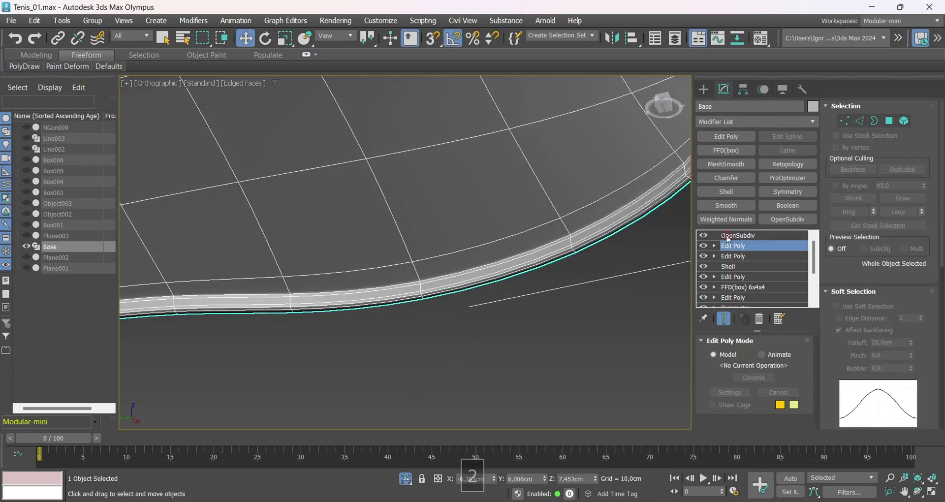
{"action": "left_click", "coordinate": [729, 236]}
- Bring back the other sneaker parts and raise the hexagon sole NGon009 to Z -1,787 cm
{"action": "scroll", "coordinate": [564, 283], "scroll_direction": "down", "scroll_amount": 5}
{"action": "left_click", "coordinate": [559, 291]}
{"action": "key", "text": "F4"}
{"action": "left_click", "coordinate": [555, 265]}
{"action": "middle_click_drag", "start_coordinate": [554, 265], "coordinate": [546, 224], "text": "alt"}
{"action": "scroll", "coordinate": [620, 240], "scroll_direction": "up", "scroll_amount": 2}
{"action": "scroll", "coordinate": [621, 239], "scroll_direction": "up", "scroll_amount": 3}
{"action": "key", "text": "F4"}
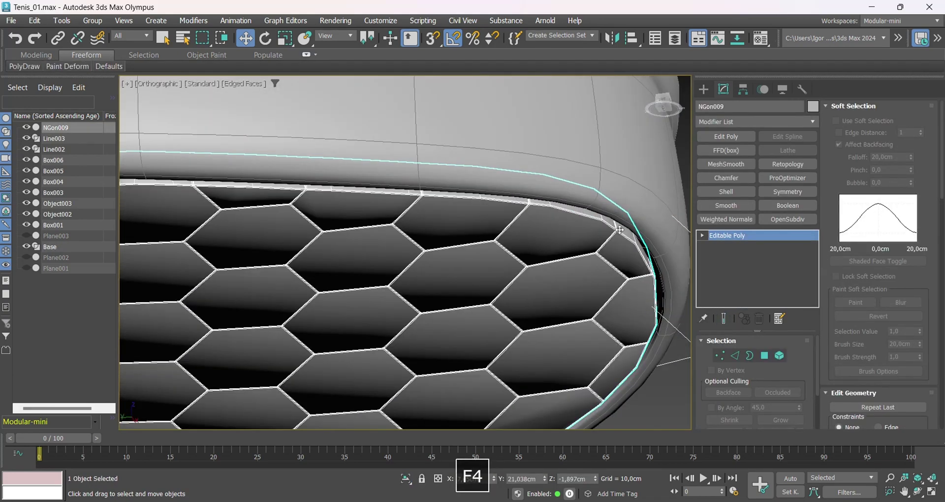
{"action": "left_click_drag", "start_coordinate": [596, 478], "coordinate": [597, 472]}
{"action": "scroll", "coordinate": [597, 317], "scroll_direction": "down", "scroll_amount": 4}
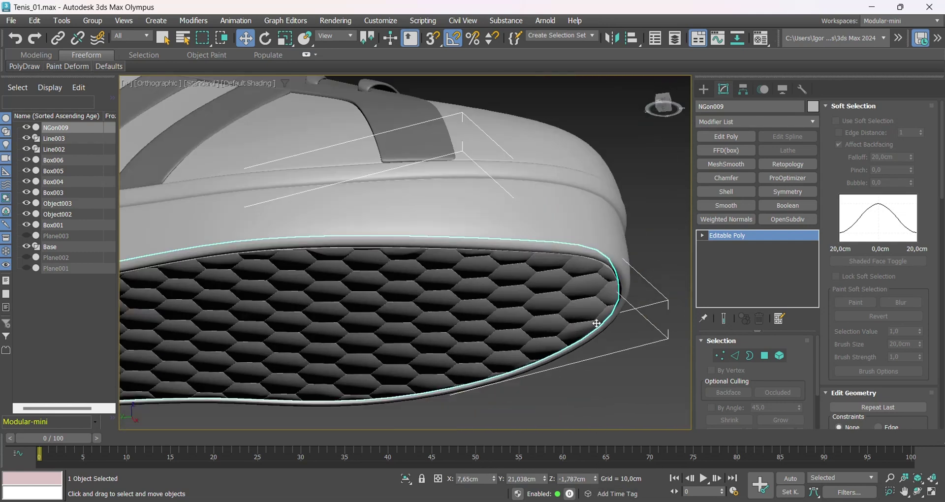
- Examine the whole sneaker and its underside in perspective, with and without edged faces
{"action": "left_click", "coordinate": [612, 404]}
{"action": "scroll", "coordinate": [594, 331], "scroll_direction": "down", "scroll_amount": 3}
{"action": "key", "text": "F4"}
{"action": "middle_click_drag", "start_coordinate": [612, 404], "coordinate": [495, 339], "text": "alt"}
{"action": "scroll", "coordinate": [487, 294], "scroll_direction": "up", "scroll_amount": 3}
{"action": "key", "text": "F4"}
{"action": "key", "text": "F4"}
{"action": "key", "text": "p"}
{"action": "key", "text": "z"}
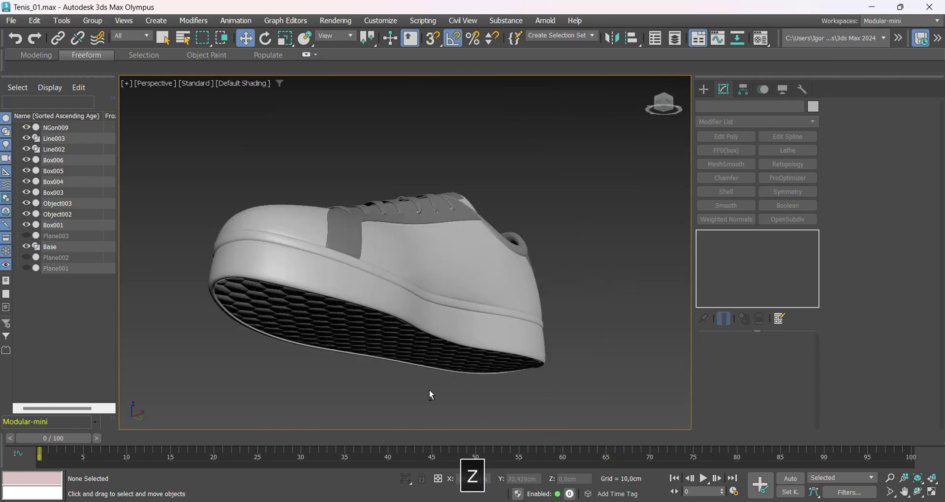
{"action": "middle_click_drag", "start_coordinate": [429, 390], "coordinate": [556, 291], "text": "alt"}
{"action": "scroll", "coordinate": [521, 343], "scroll_direction": "down", "scroll_amount": 3}
{"action": "scroll", "coordinate": [584, 306], "scroll_direction": "up", "scroll_amount": 2}
{"action": "scroll", "coordinate": [465, 229], "scroll_direction": "up", "scroll_amount": 4}
- Select the hexagon sole NGon009 and inspect the gaps between its outline and the base rim
{"action": "left_click", "coordinate": [427, 256]}
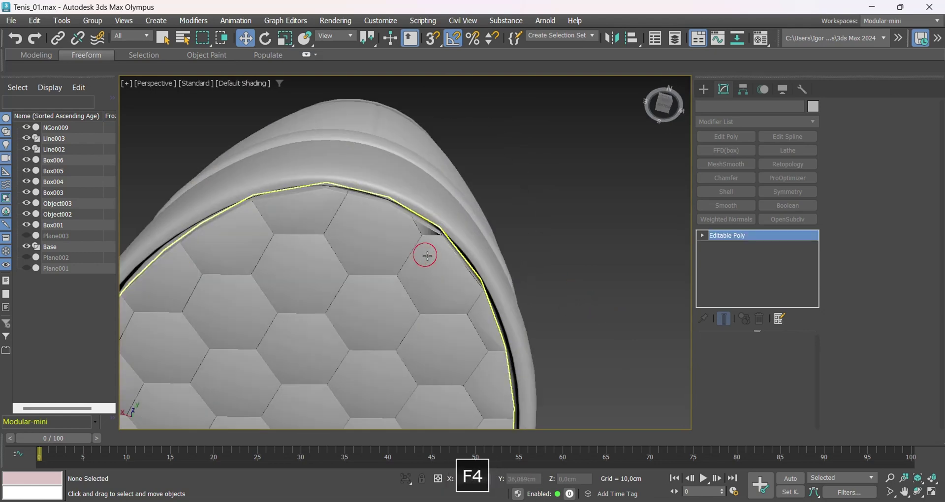
{"action": "scroll", "coordinate": [452, 239], "scroll_direction": "up", "scroll_amount": 6}
{"action": "scroll", "coordinate": [452, 239], "scroll_direction": "down", "scroll_amount": 8}
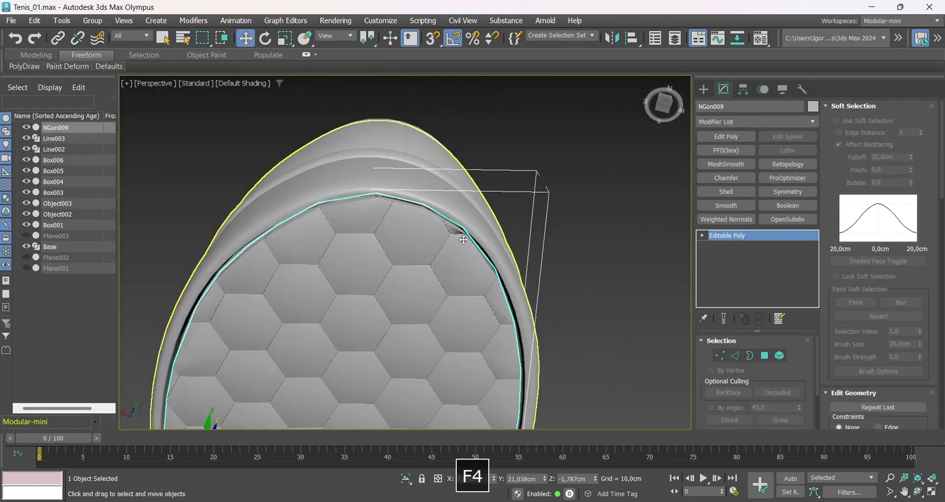
{"action": "middle_click_drag", "start_coordinate": [464, 239], "coordinate": [456, 212], "text": "alt"}
{"action": "scroll", "coordinate": [456, 209], "scroll_direction": "down", "scroll_amount": 3}
{"action": "key", "text": "F4"}
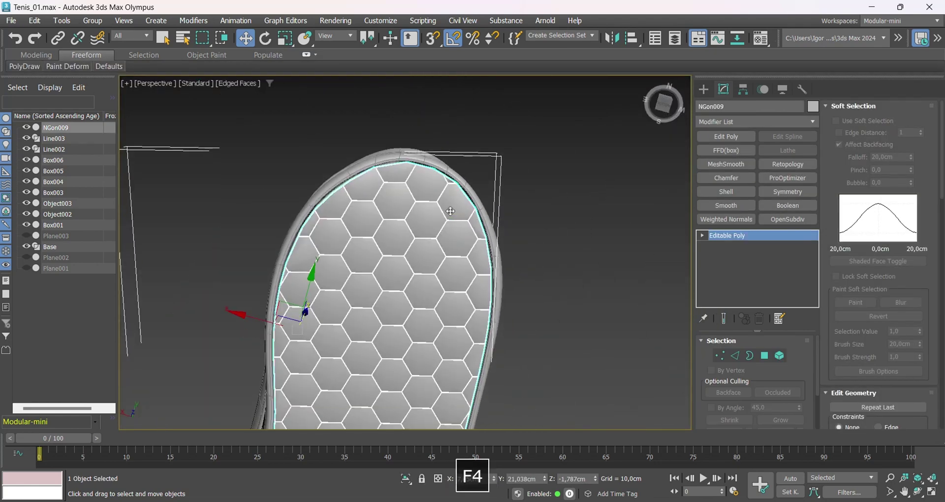
{"action": "key", "text": "F4"}
{"action": "scroll", "coordinate": [457, 205], "scroll_direction": "down", "scroll_amount": 2}
{"action": "middle_click_drag", "start_coordinate": [450, 249], "coordinate": [452, 207], "text": "alt"}
{"action": "key", "text": "F4"}
{"action": "key", "text": "F4"}
- Add an FFD(box) modifier to NGon009 and set its lattice to 4x4x2 points
{"action": "left_click", "coordinate": [726, 150]}
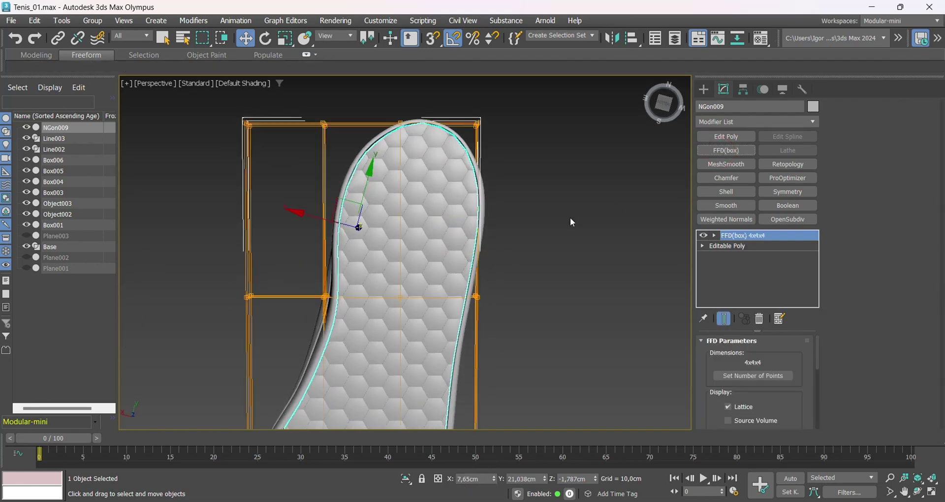
{"action": "mouse_move", "coordinate": [570, 217]}
{"action": "middle_mouse_down", "text": "alt"}
{"action": "mouse_move", "coordinate": [497, 212]}
{"action": "mouse_move", "coordinate": [486, 274]}
{"action": "mouse_move", "coordinate": [527, 253]}
{"action": "mouse_move", "coordinate": [526, 244]}
{"action": "middle_mouse_up", "text": "alt"}
{"action": "left_click", "coordinate": [774, 377]}
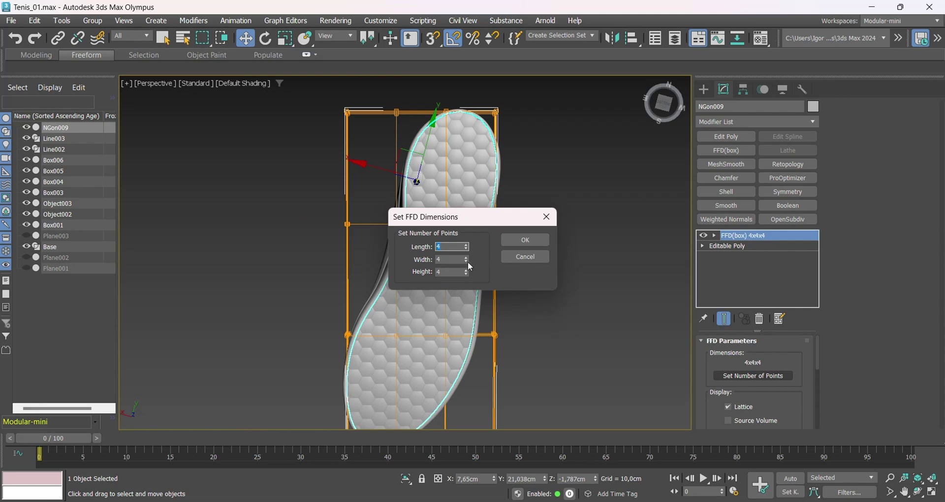
{"action": "right_click", "coordinate": [467, 276]}
{"action": "left_click", "coordinate": [528, 243]}
{"action": "middle_click_drag", "start_coordinate": [530, 248], "coordinate": [677, 231], "text": "alt"}
{"action": "left_click", "coordinate": [757, 376]}
{"action": "left_click", "coordinate": [525, 240]}
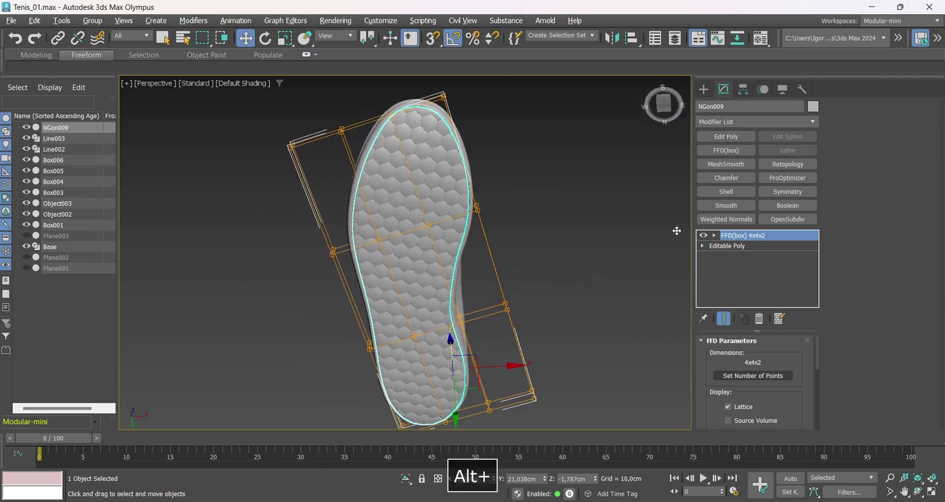
- Enter control point editing of the FFD lattice and view the sole straight from below
{"action": "left_click", "coordinate": [759, 236]}
{"action": "middle_click_drag", "start_coordinate": [495, 163], "coordinate": [463, 141], "text": "alt"}
{"action": "scroll", "coordinate": [457, 138], "scroll_direction": "up", "scroll_amount": 4}
{"action": "left_click", "coordinate": [662, 108]}
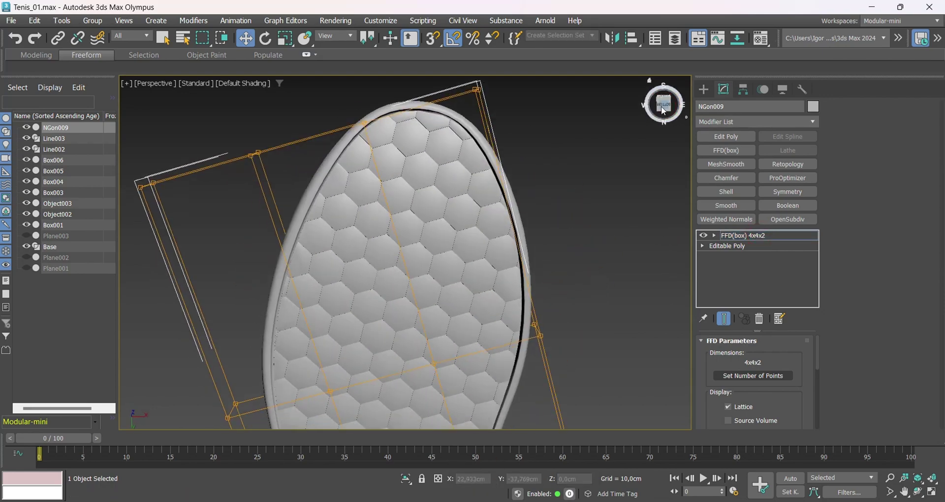
{"action": "key", "text": "z"}
{"action": "key", "text": "t"}
{"action": "key", "text": "z"}
{"action": "middle_click_drag", "start_coordinate": [462, 270], "coordinate": [671, 149], "text": "alt"}
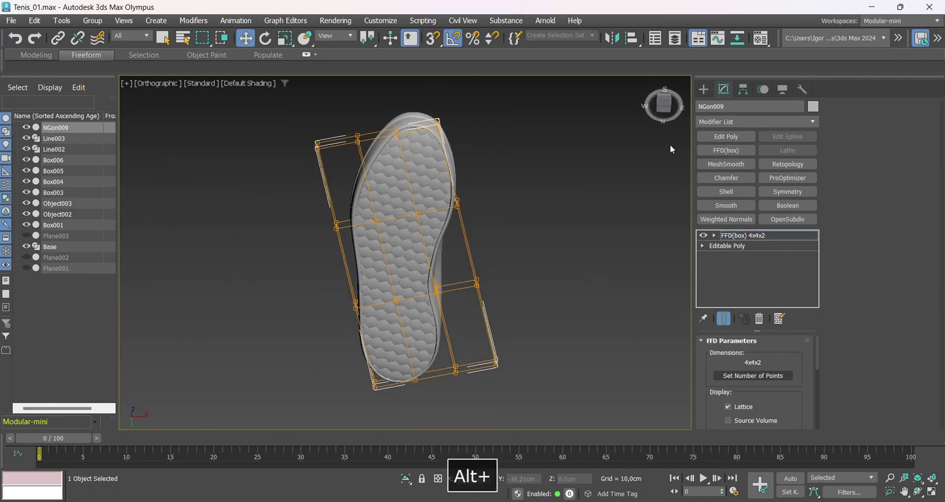
{"action": "left_click", "coordinate": [663, 105]}
- Nudge the lattice control points at the toe to fit the hexagon sole to the base rim
{"action": "middle_click_drag", "start_coordinate": [432, 93], "coordinate": [440, 156]}
{"action": "scroll", "coordinate": [437, 165], "scroll_direction": "up", "scroll_amount": 5}
{"action": "key", "text": "F3"}
{"action": "key", "text": "F3"}
{"action": "left_click_drag", "start_coordinate": [473, 150], "coordinate": [454, 171]}
{"action": "scroll", "coordinate": [388, 203], "scroll_direction": "up", "scroll_amount": 5}
{"action": "scroll", "coordinate": [449, 172], "scroll_direction": "down", "scroll_amount": 4}
{"action": "key", "text": "F3"}
{"action": "key", "text": "F3"}
{"action": "left_click_drag", "start_coordinate": [373, 161], "coordinate": [422, 201]}
{"action": "left_click_drag", "start_coordinate": [411, 187], "coordinate": [405, 185]}
- Adjust the lattice control points on both sides of the forefoot to close the gaps along the rim
{"action": "scroll", "coordinate": [408, 187], "scroll_direction": "down", "scroll_amount": 2}
{"action": "middle_click_drag", "start_coordinate": [292, 365], "coordinate": [341, 268]}
{"action": "key", "text": "F3"}
{"action": "key", "text": "F3"}
{"action": "scroll", "coordinate": [354, 322], "scroll_direction": "down", "scroll_amount": 4}
{"action": "left_click_drag", "start_coordinate": [222, 185], "coordinate": [376, 374]}
{"action": "scroll", "coordinate": [379, 364], "scroll_direction": "up", "scroll_amount": 4}
{"action": "left_click", "coordinate": [380, 340], "text": "ctrl"}
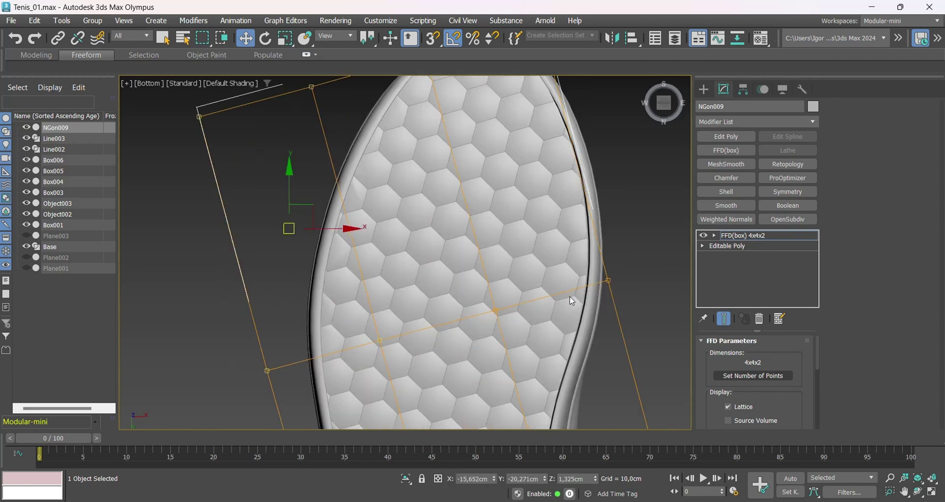
{"action": "middle_click_drag", "start_coordinate": [605, 281], "coordinate": [582, 282]}
{"action": "mouse_move", "coordinate": [598, 267]}
{"action": "left_mouse_down"}
{"action": "mouse_move", "coordinate": [577, 294]}
{"action": "mouse_move", "coordinate": [589, 281]}
{"action": "left_mouse_up"}
- Nudge the lattice control points beside the arch to align the sole's middle section with the rim
{"action": "middle_click_drag", "start_coordinate": [557, 317], "coordinate": [557, 132]}
{"action": "scroll", "coordinate": [544, 123], "scroll_direction": "down", "scroll_amount": 2}
{"action": "left_click_drag", "start_coordinate": [649, 252], "coordinate": [510, 322]}
{"action": "scroll", "coordinate": [543, 299], "scroll_direction": "up", "scroll_amount": 4}
{"action": "left_click_drag", "start_coordinate": [596, 279], "coordinate": [601, 277]}
{"action": "scroll", "coordinate": [602, 273], "scroll_direction": "down", "scroll_amount": 2}
{"action": "middle_click_drag", "start_coordinate": [359, 339], "coordinate": [403, 321]}
{"action": "left_click_drag", "start_coordinate": [382, 309], "coordinate": [351, 341]}
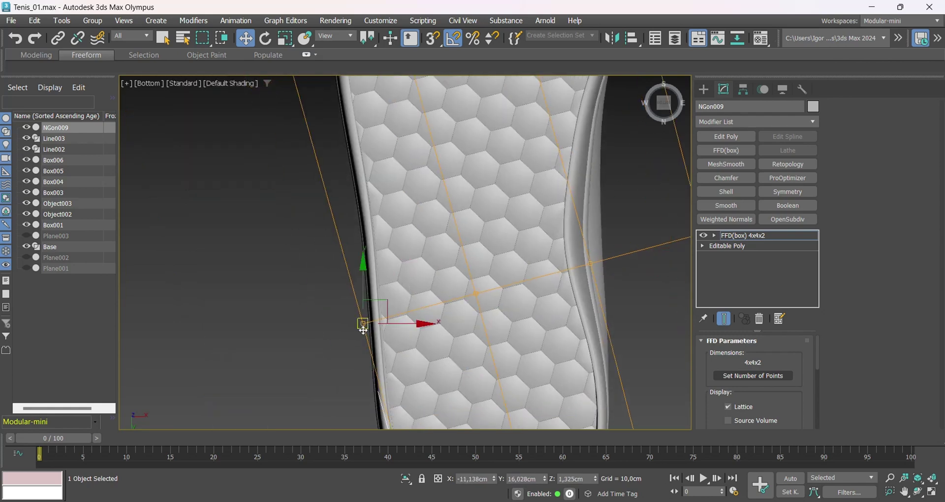
- Adjust the lattice control points around the heel to fit the hexagon sole inside the base rim
{"action": "left_click", "coordinate": [476, 294]}
{"action": "scroll", "coordinate": [437, 290], "scroll_direction": "down", "scroll_amount": 2}
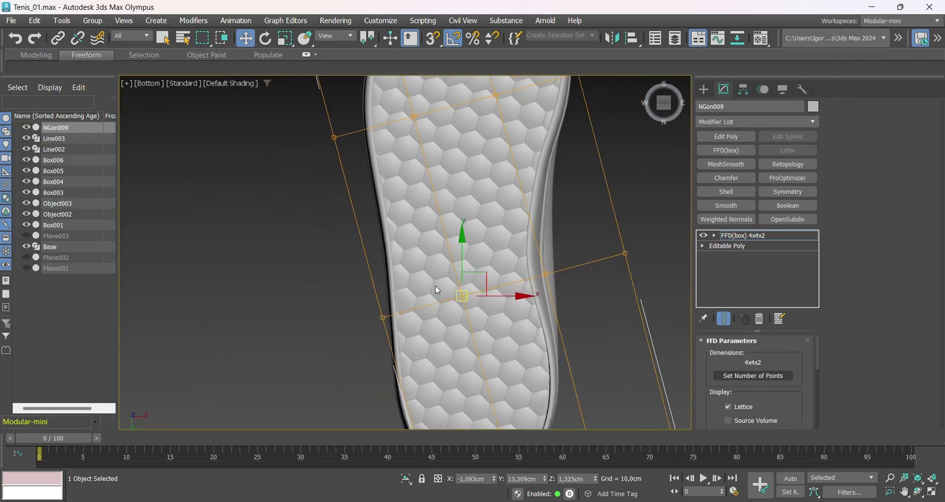
{"action": "middle_click_drag", "start_coordinate": [481, 412], "coordinate": [469, 247]}
{"action": "scroll", "coordinate": [467, 249], "scroll_direction": "up", "scroll_amount": 2}
{"action": "left_click_drag", "start_coordinate": [441, 301], "coordinate": [385, 378]}
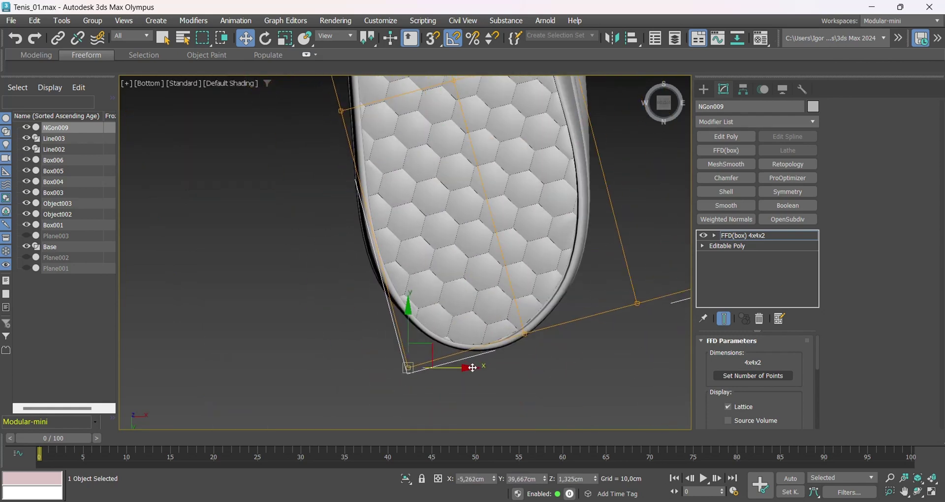
{"action": "left_click", "coordinate": [526, 336]}
{"action": "middle_click_drag", "start_coordinate": [555, 315], "coordinate": [421, 344]}
{"action": "left_click", "coordinate": [505, 333]}
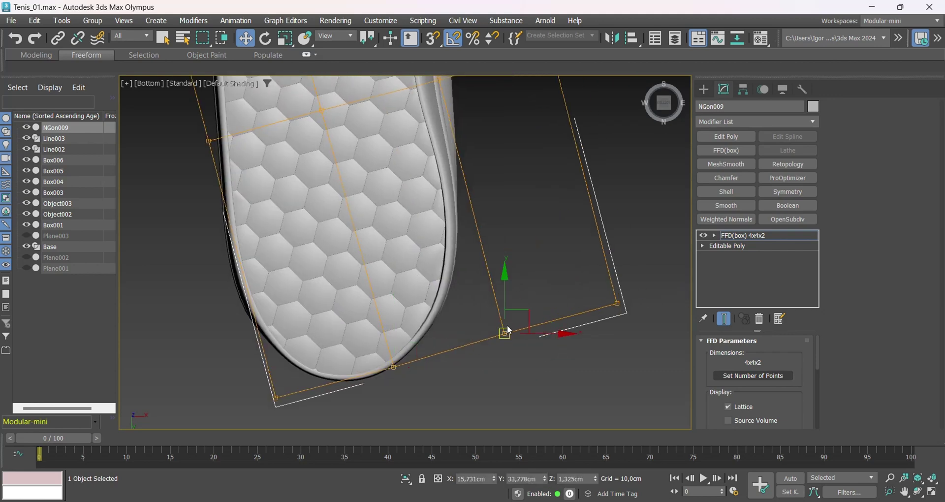
{"action": "scroll", "coordinate": [495, 315], "scroll_direction": "up", "scroll_amount": 2}
{"action": "scroll", "coordinate": [473, 295], "scroll_direction": "down", "scroll_amount": 2}
{"action": "middle_click_drag", "start_coordinate": [430, 246], "coordinate": [443, 291]}
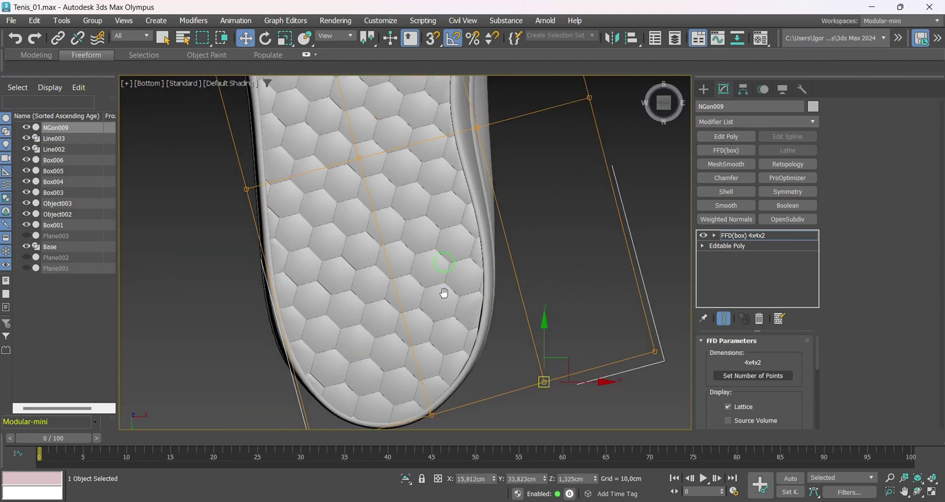
{"action": "middle_click_drag", "start_coordinate": [433, 206], "coordinate": [433, 250]}
- Leave control point editing, collapse NGon009 to an Editable Poly and deselect it
{"action": "left_click", "coordinate": [730, 238]}
{"action": "key", "text": "ctrl+t"}
{"action": "left_click", "coordinate": [514, 296]}
{"action": "scroll", "coordinate": [513, 297], "scroll_direction": "down", "scroll_amount": 3}
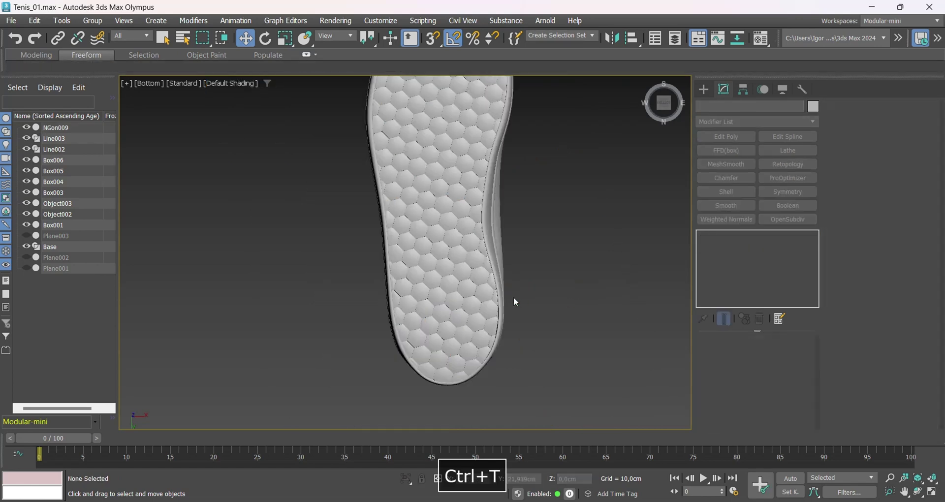
- Add another FFD(box) to NGon009 and nudge a heel control point to close the remaining side gap
{"action": "scroll", "coordinate": [500, 330], "scroll_direction": "up", "scroll_amount": 8}
{"action": "key", "text": "F3"}
{"action": "left_click", "coordinate": [424, 284]}
{"action": "key", "text": "F4"}
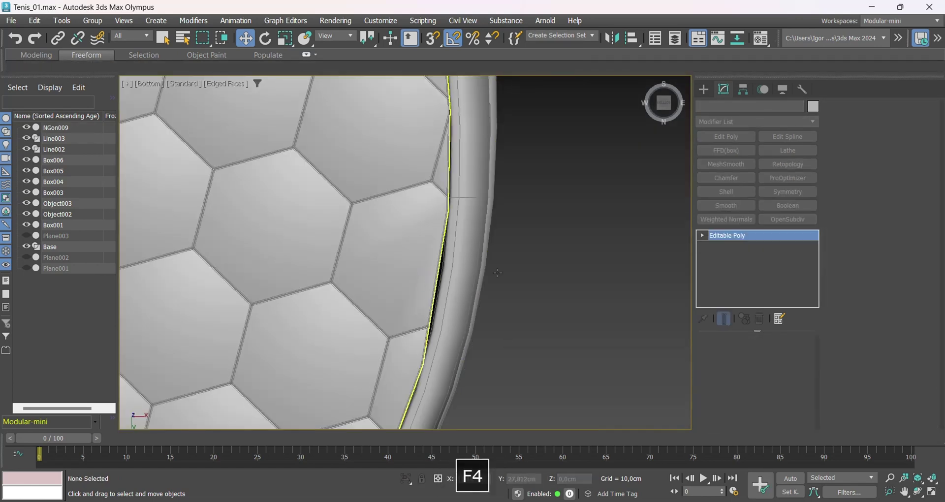
{"action": "scroll", "coordinate": [502, 289], "scroll_direction": "down", "scroll_amount": 4}
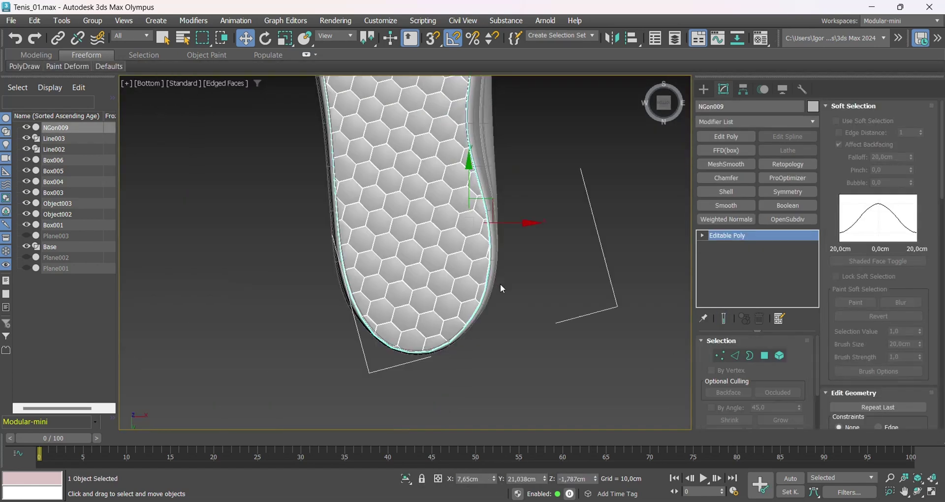
{"action": "left_click", "coordinate": [726, 150]}
{"action": "scroll", "coordinate": [521, 312], "scroll_direction": "up", "scroll_amount": 3}
{"action": "left_click", "coordinate": [552, 347]}
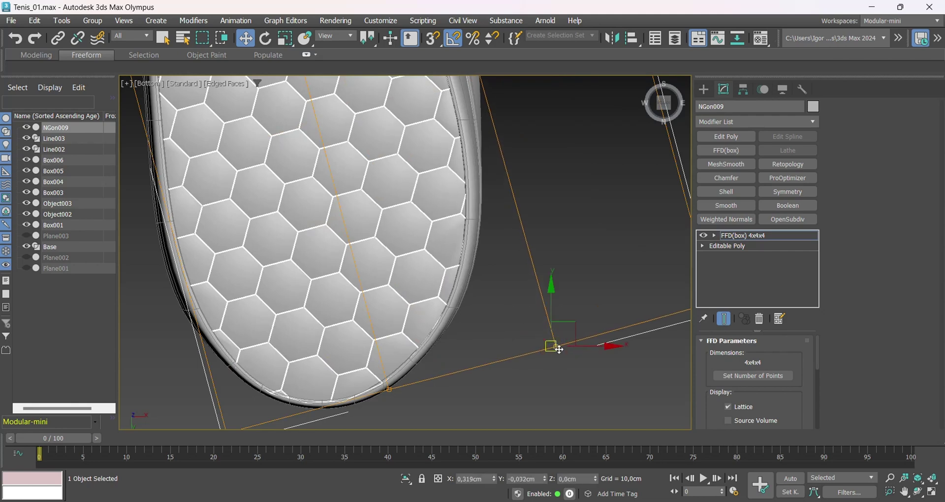
{"action": "left_click_drag", "start_coordinate": [559, 349], "coordinate": [560, 349]}
- Collapse the second FFD(box) into NGon009's Editable Poly and clear the selection
{"action": "left_click", "coordinate": [743, 236]}
{"action": "key", "text": "ctrl+t"}
{"action": "left_click", "coordinate": [523, 294]}
{"action": "scroll", "coordinate": [487, 319], "scroll_direction": "down", "scroll_amount": 5}
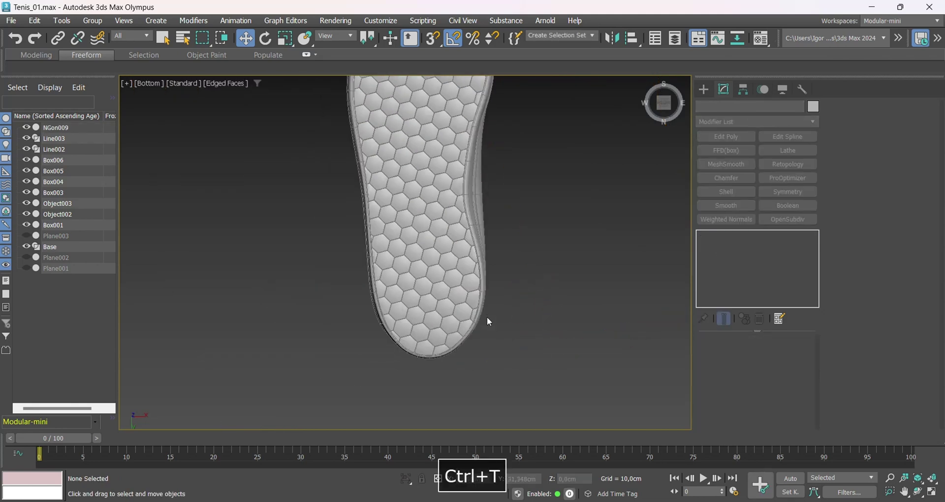
- Examine the hexagon outsole's fit under the shoe in a perspective view with edged faces turned off
{"action": "key", "text": "F4"}
{"action": "mouse_move", "coordinate": [486, 317]}
{"action": "middle_mouse_down", "text": "alt"}
{"action": "mouse_move", "coordinate": [481, 162]}
{"action": "mouse_move", "coordinate": [453, 332]}
{"action": "mouse_move", "coordinate": [452, 321]}
{"action": "middle_mouse_up", "text": "alt"}
{"action": "key", "text": "F4"}
{"action": "key", "text": "p"}
{"action": "key", "text": "F4"}
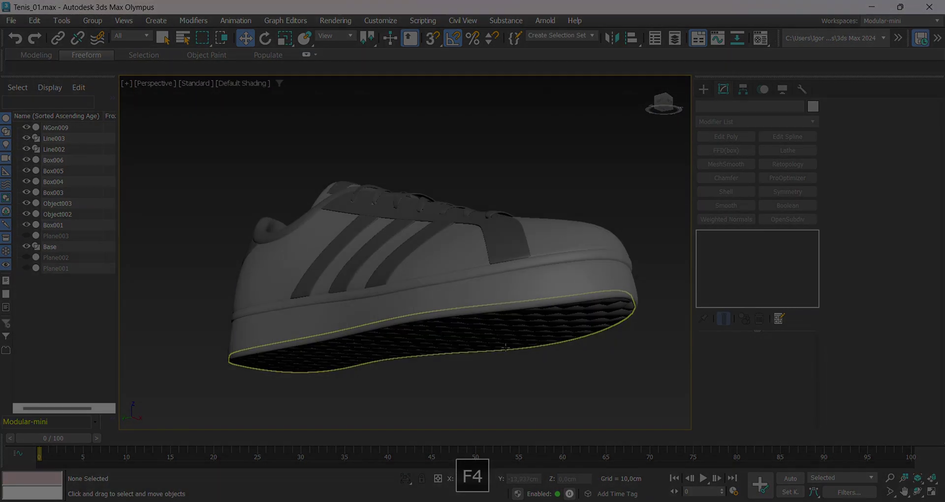